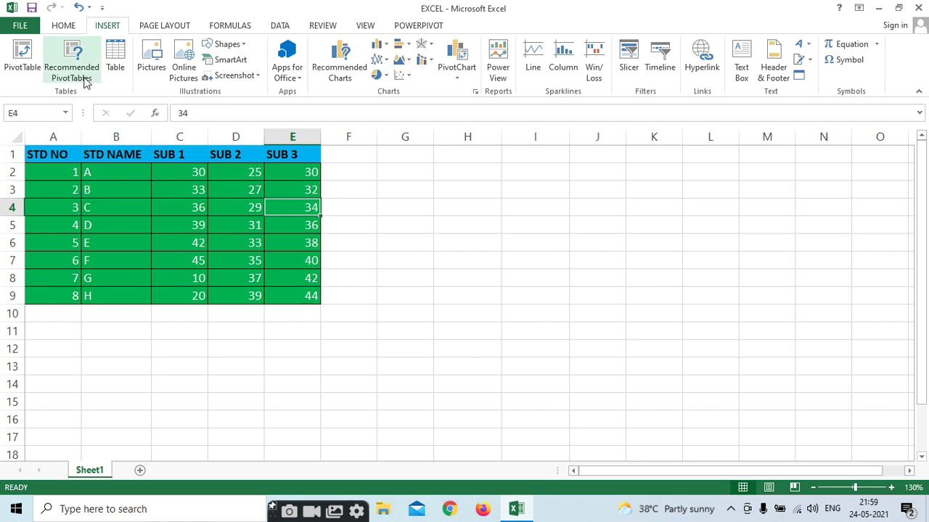
click(118, 193)
click(188, 228)
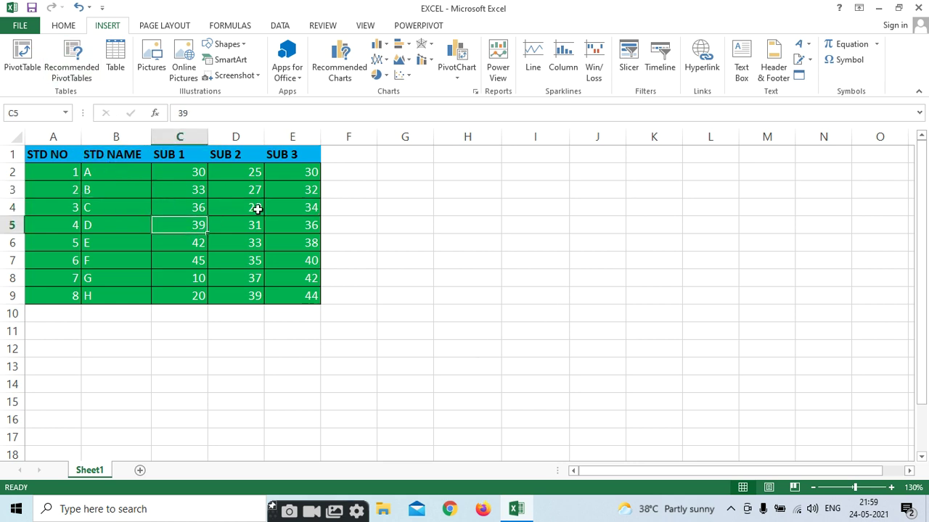
key(alt+Tab)
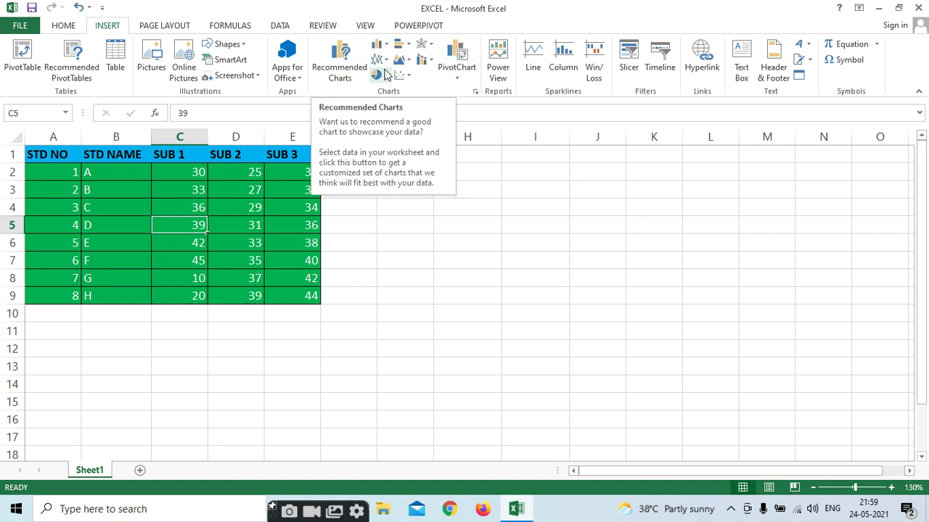
click(239, 186)
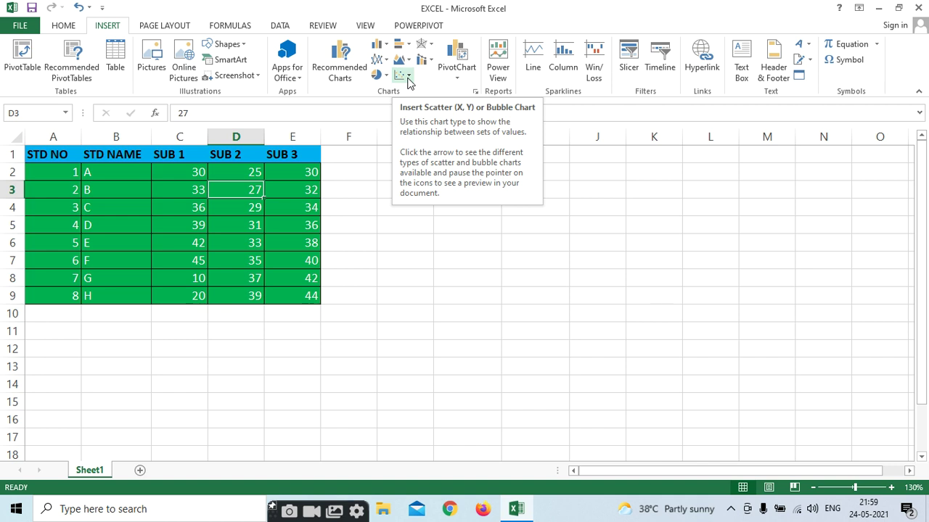
click(551, 278)
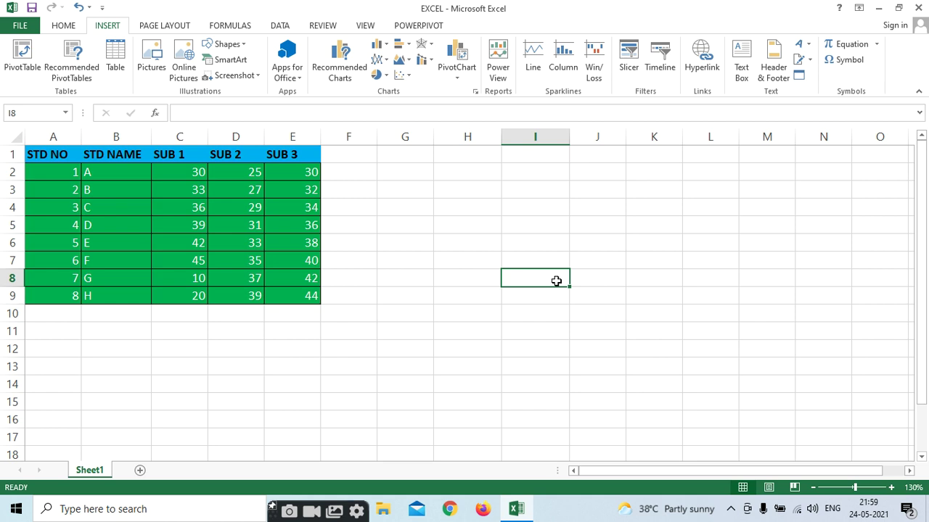
Step: Insert a 3-D stacked column chart from the student marks table and move it beside the data
click(171, 224)
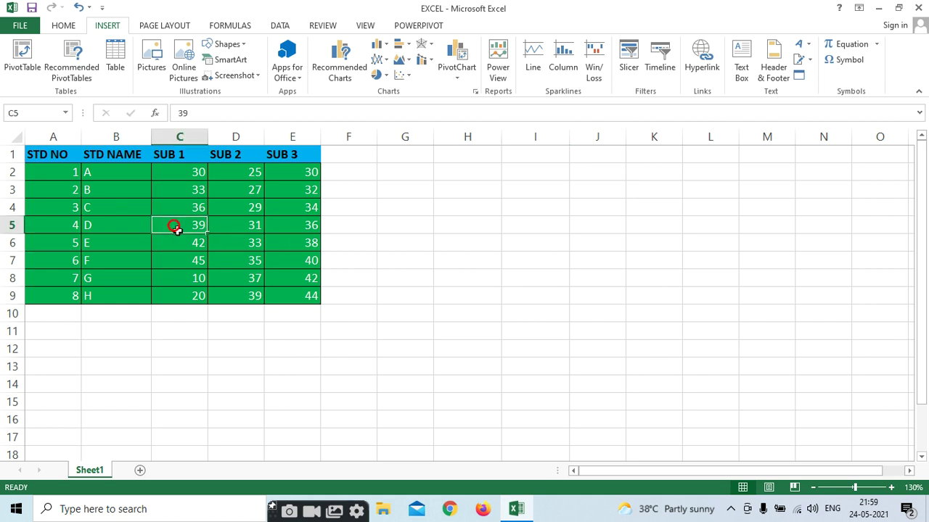
click(380, 49)
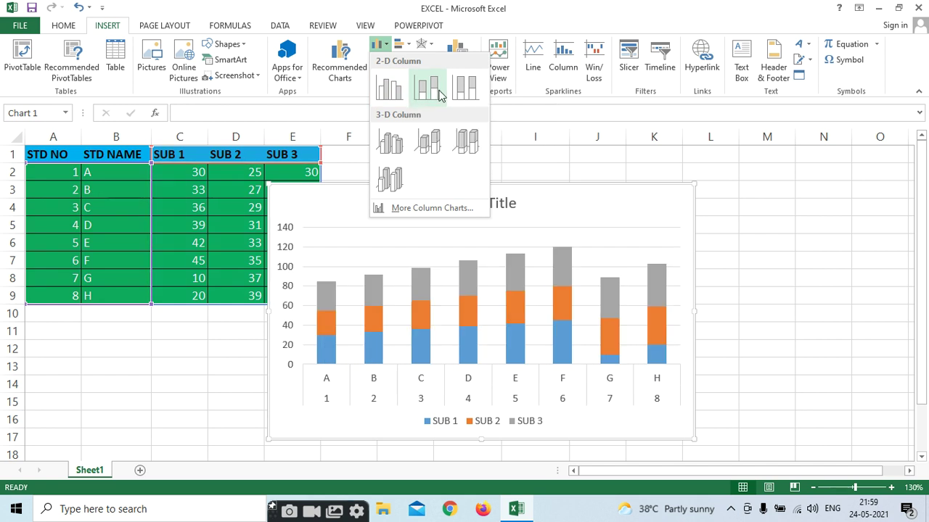
click(428, 148)
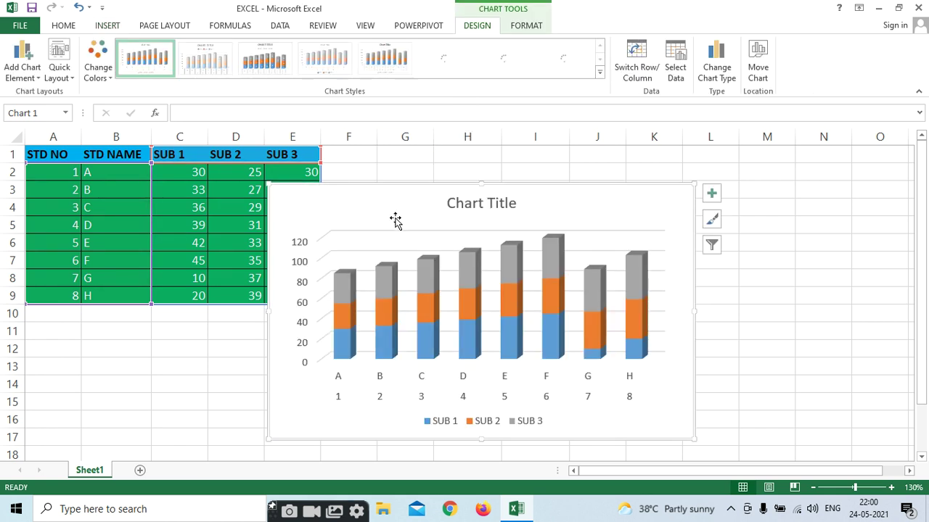
drag(375, 205, 460, 182)
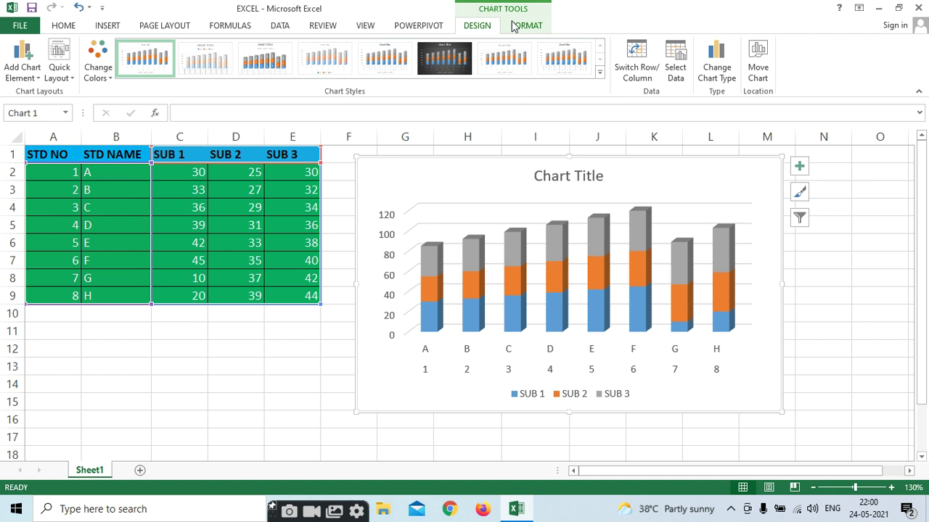
click(235, 377)
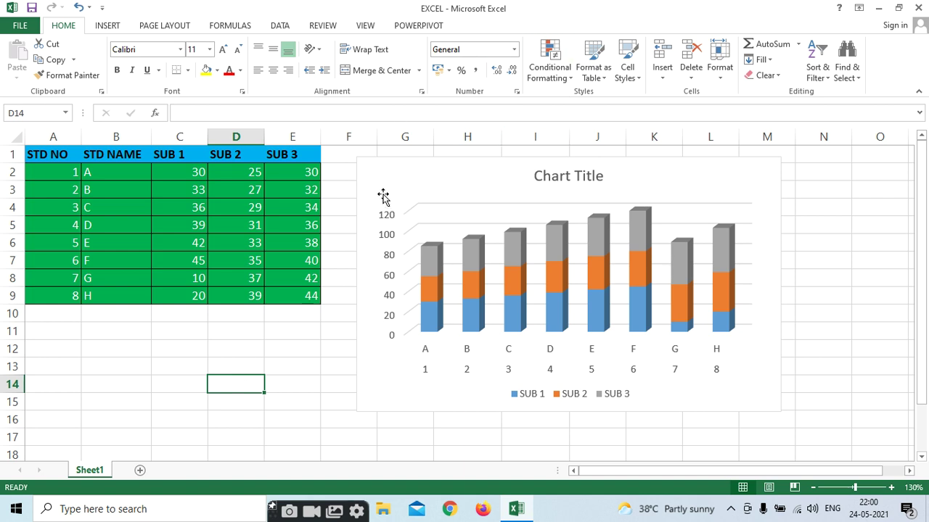
click(457, 187)
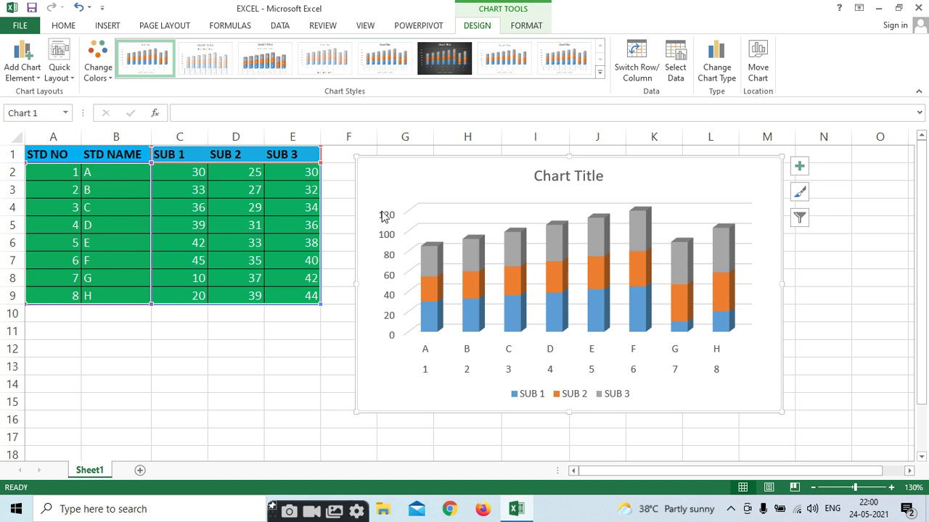
click(518, 31)
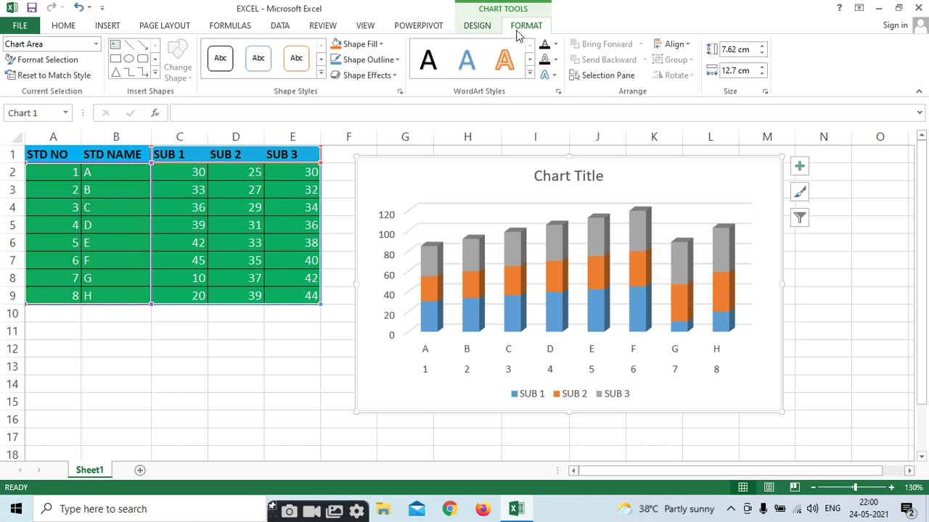
click(477, 27)
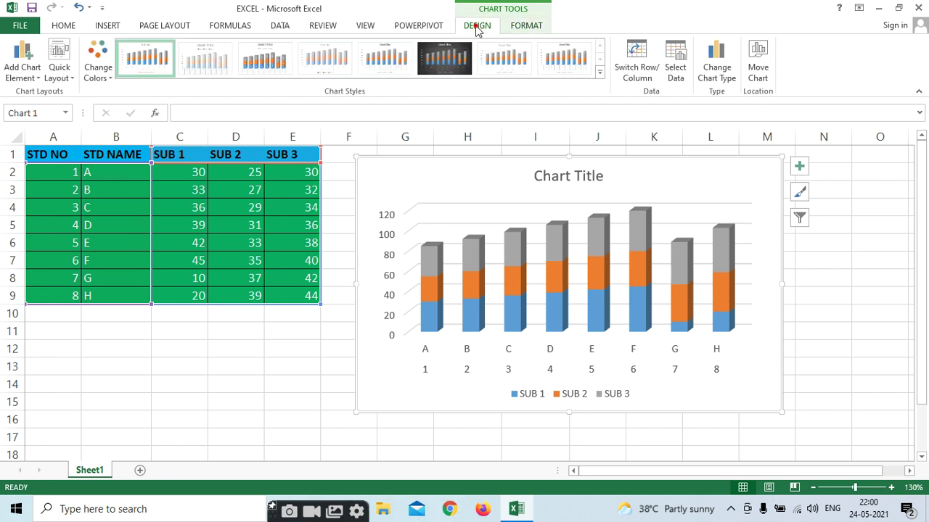
click(22, 73)
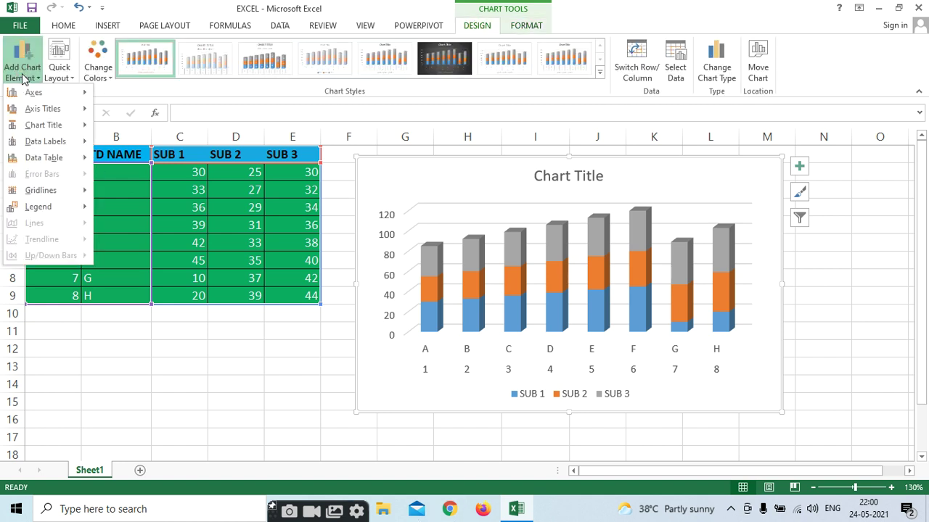
mouse_move(29, 94)
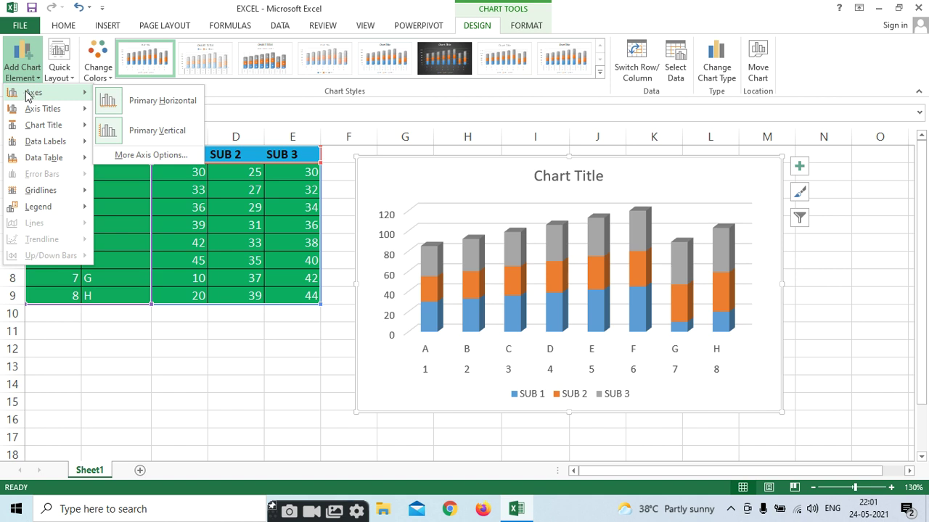
click(469, 180)
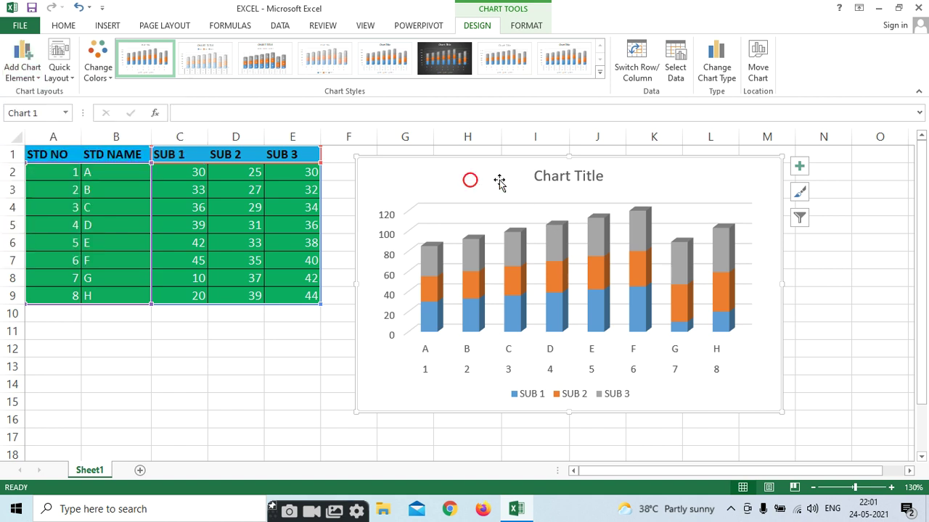
Step: Place the chart title above the chart and change its text to STUDENT DATA
click(23, 76)
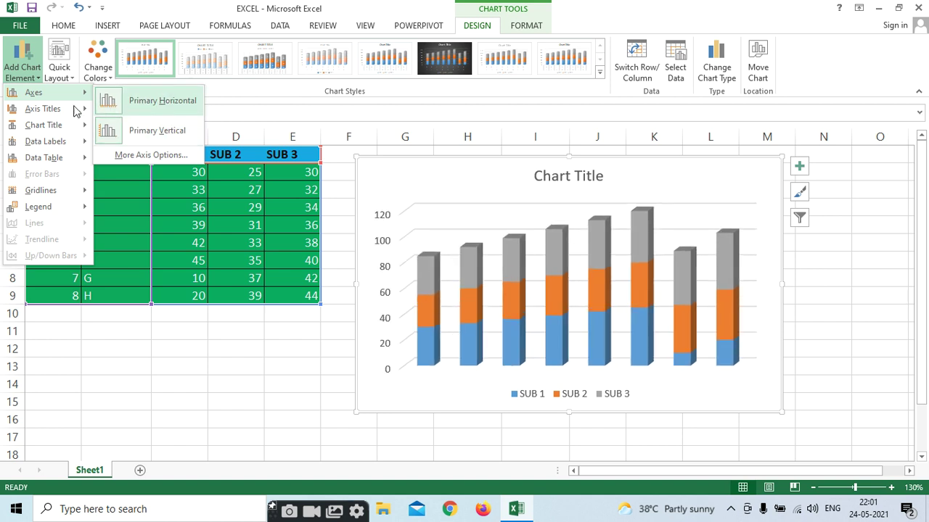
mouse_move(61, 112)
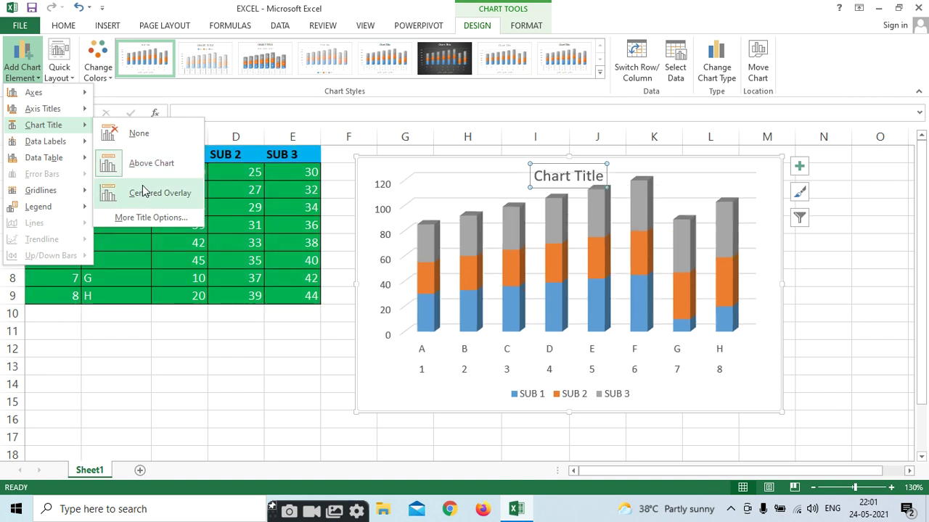
click(174, 174)
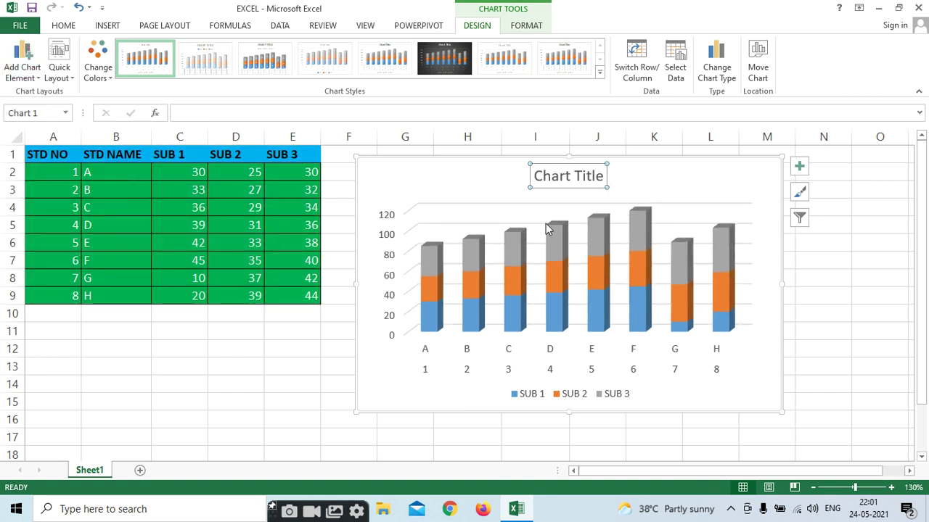
click(600, 177)
key(BackSpace)
key(BackSpace)
key(BackSpace)
key(BackSpace)
key(BackSpace)
key(BackSpace)
key(BackSpace)
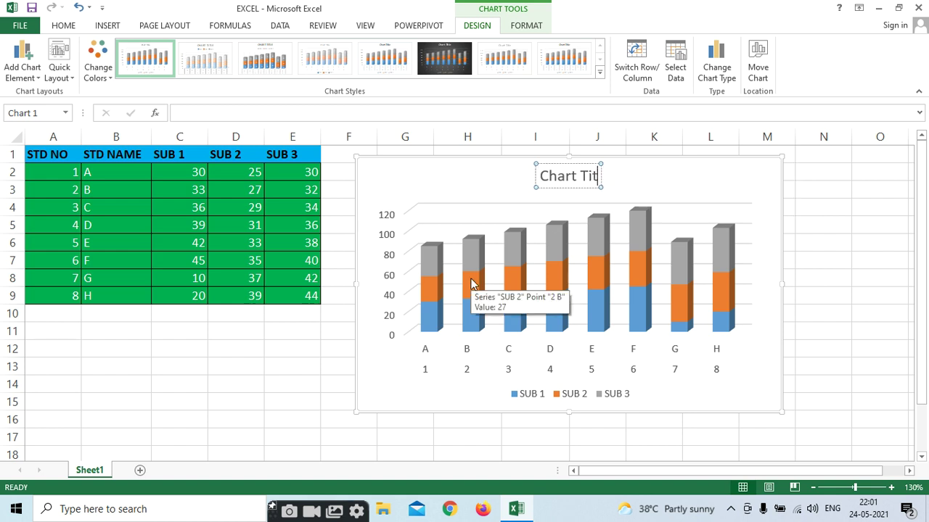
key(BackSpace)
key(BackSpace)
key(BackSpace)
key(BackSpace)
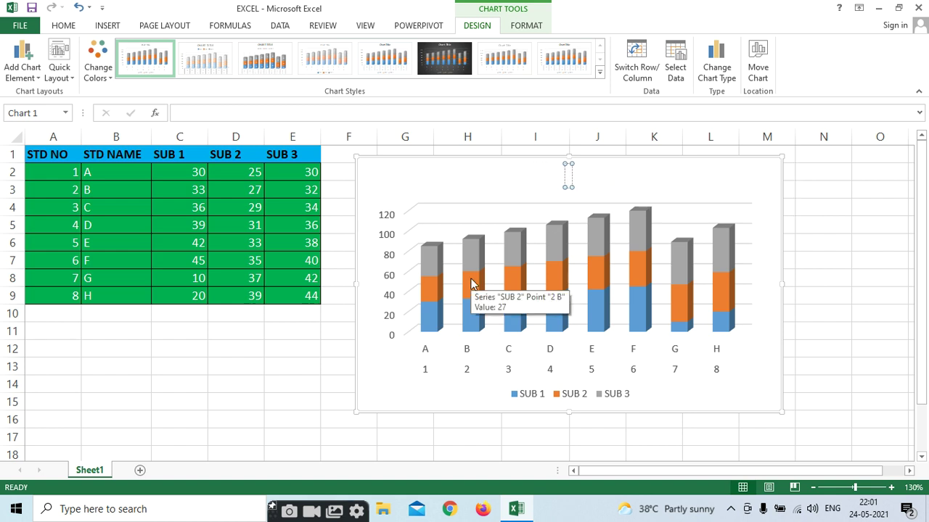
text(STUDE)
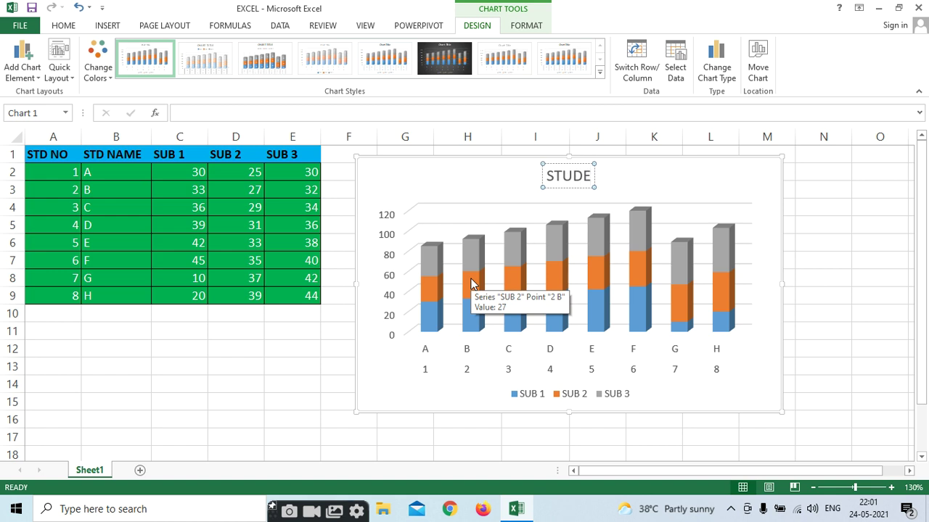
text(NT DATA)
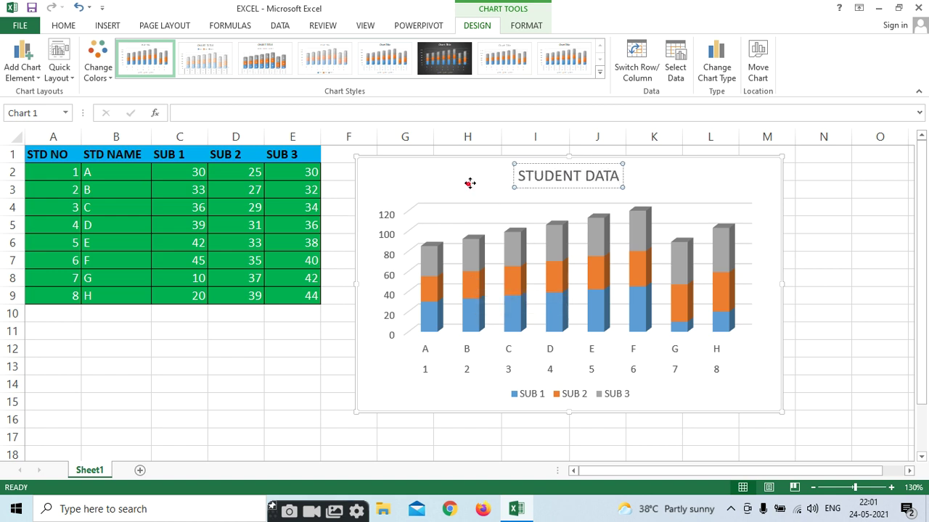
drag(468, 182, 474, 181)
Step: Add a data table with legend keys to the chart
click(22, 65)
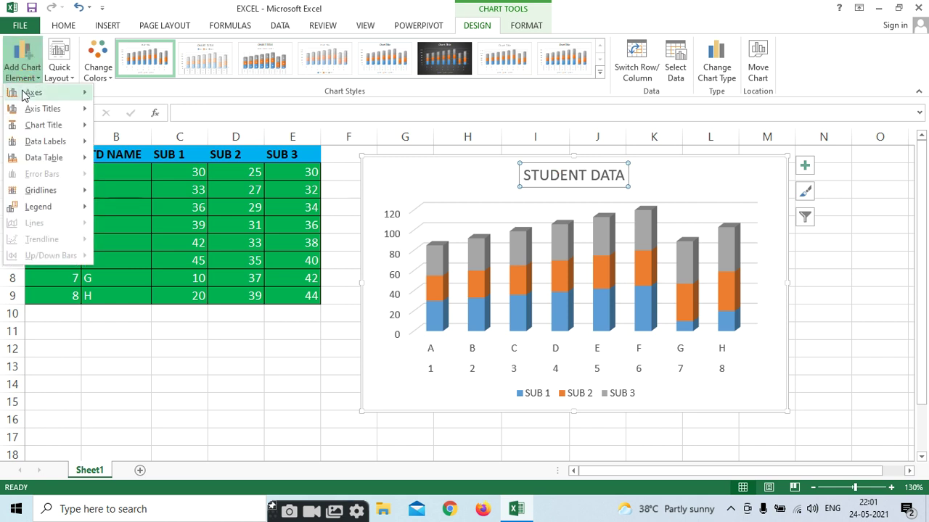
mouse_move(42, 143)
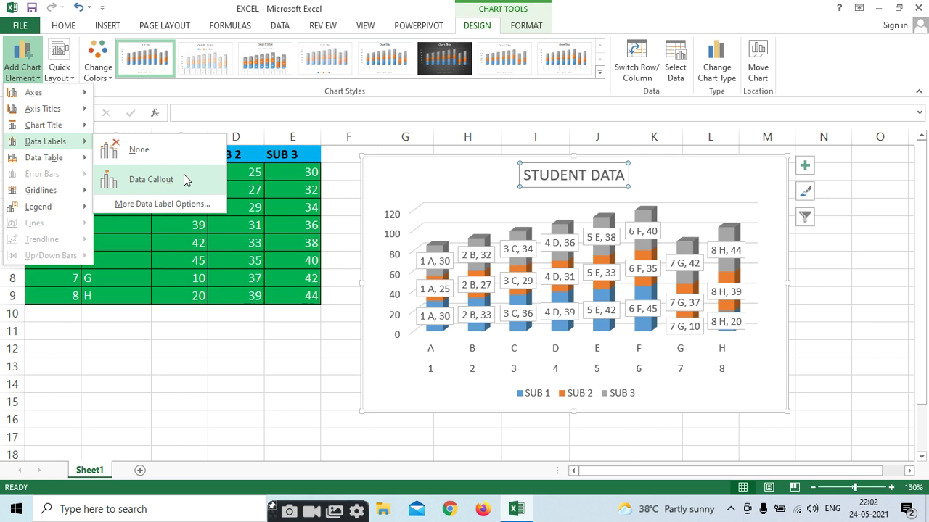
mouse_move(59, 158)
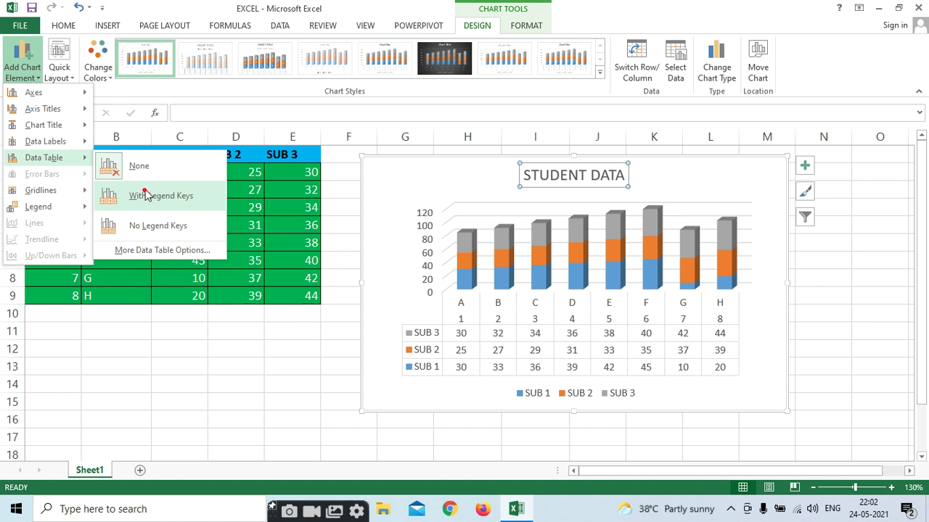
click(160, 197)
Step: Place the chart's legend on the left side of the plot
click(22, 67)
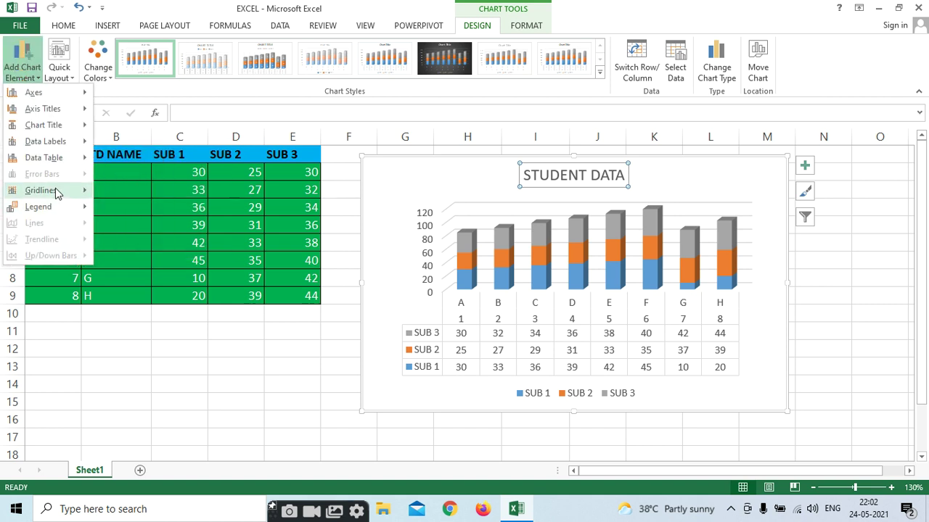
mouse_move(56, 193)
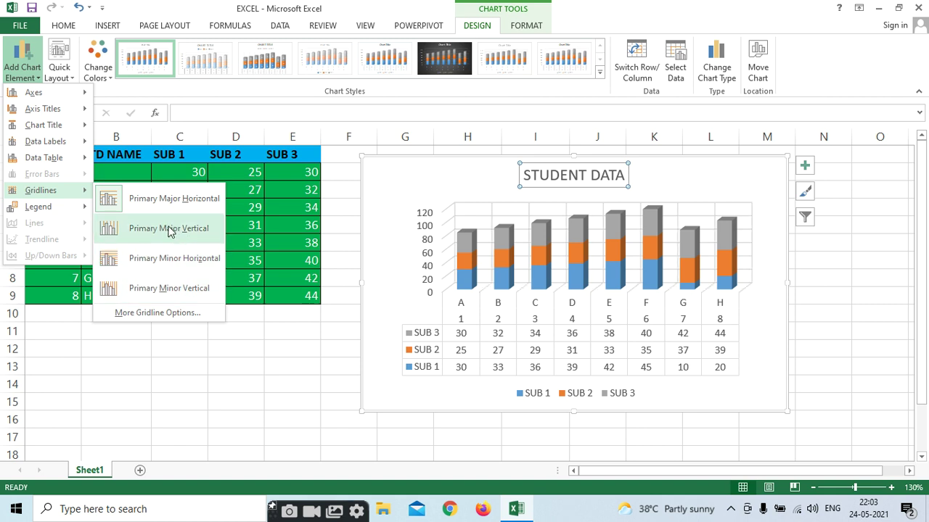
mouse_move(72, 206)
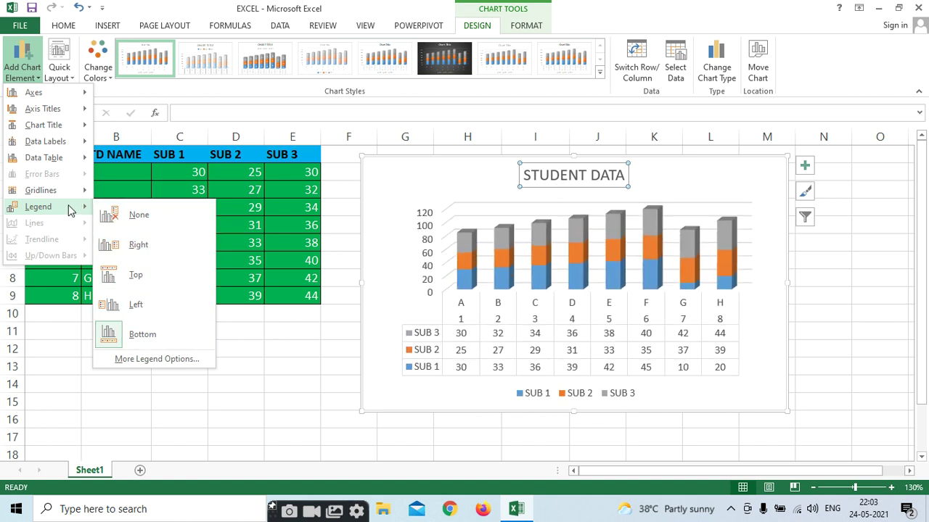
click(132, 308)
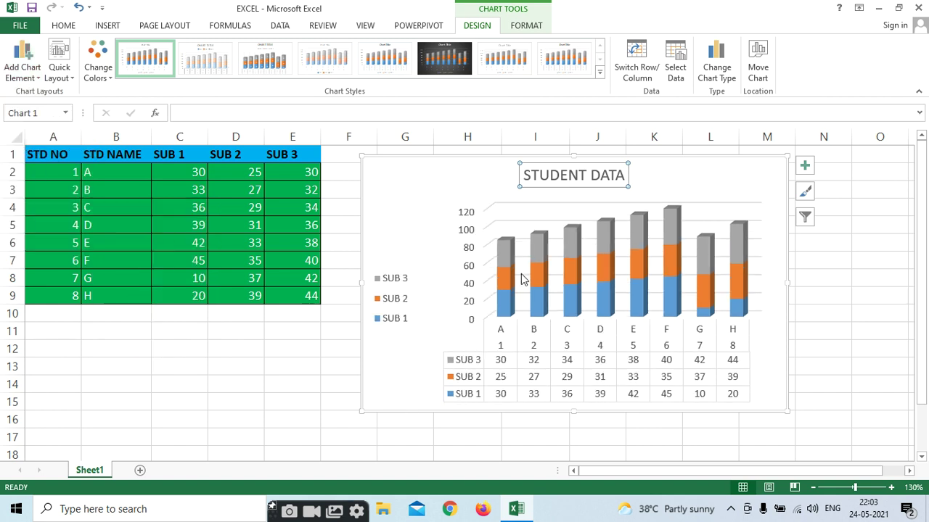
Step: Apply the quick layout with data labels and the legend under the title, and shift the chart slightly away from the data
click(59, 71)
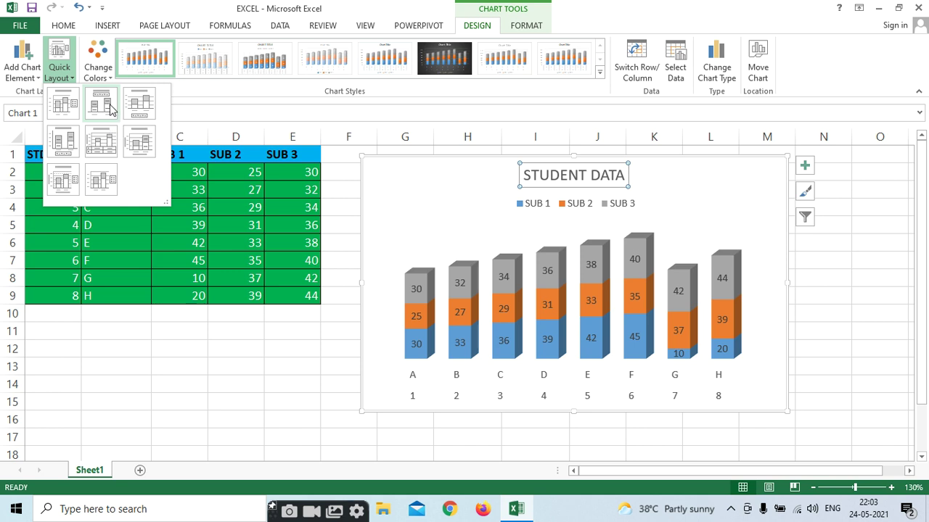
click(113, 108)
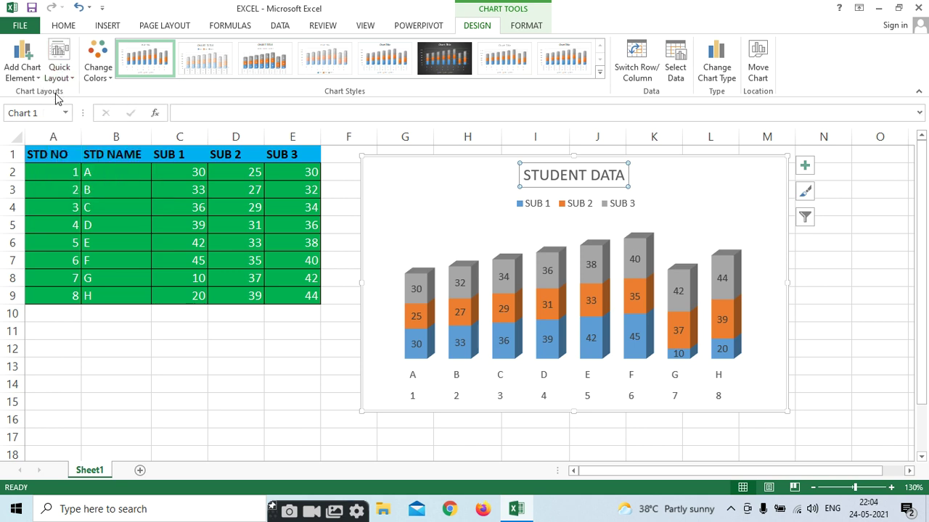
click(402, 186)
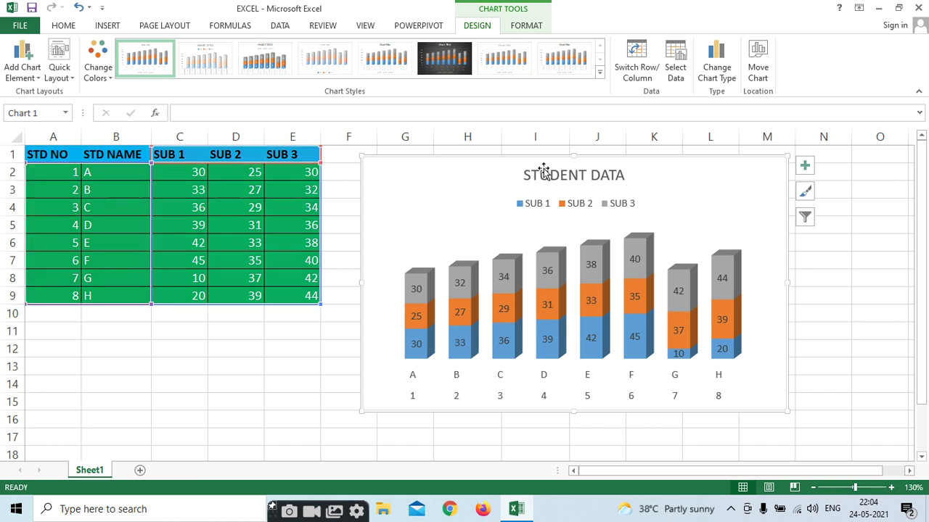
drag(410, 177, 419, 175)
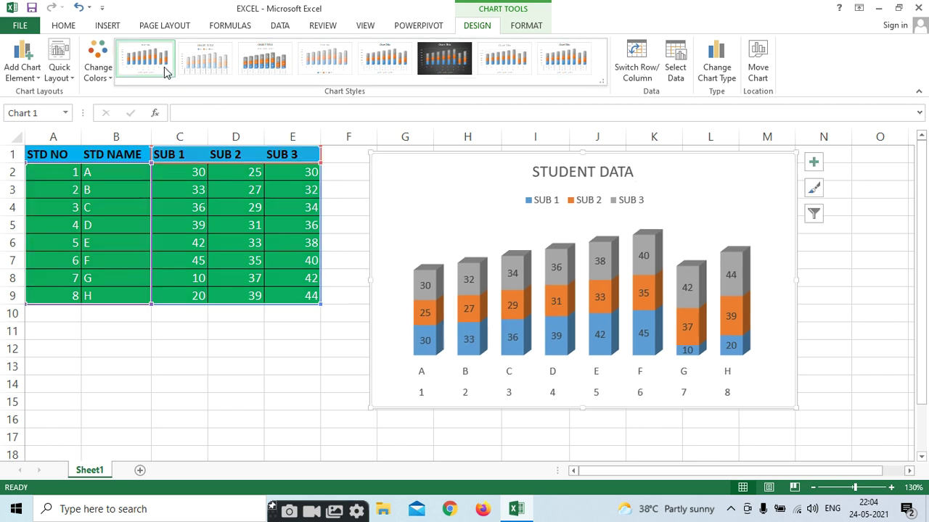
Step: Apply the dark-background chart style and switch the chart's rows and columns so the subjects form the categories
click(444, 58)
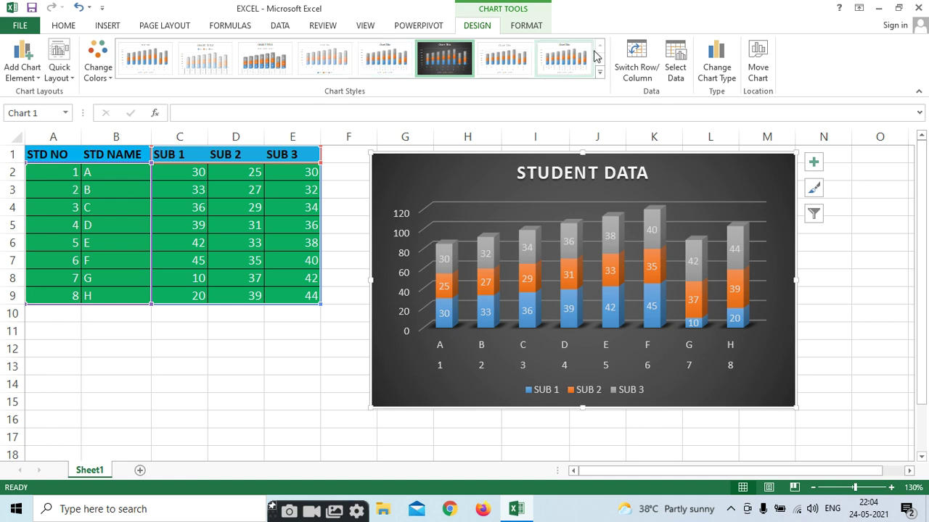
click(633, 72)
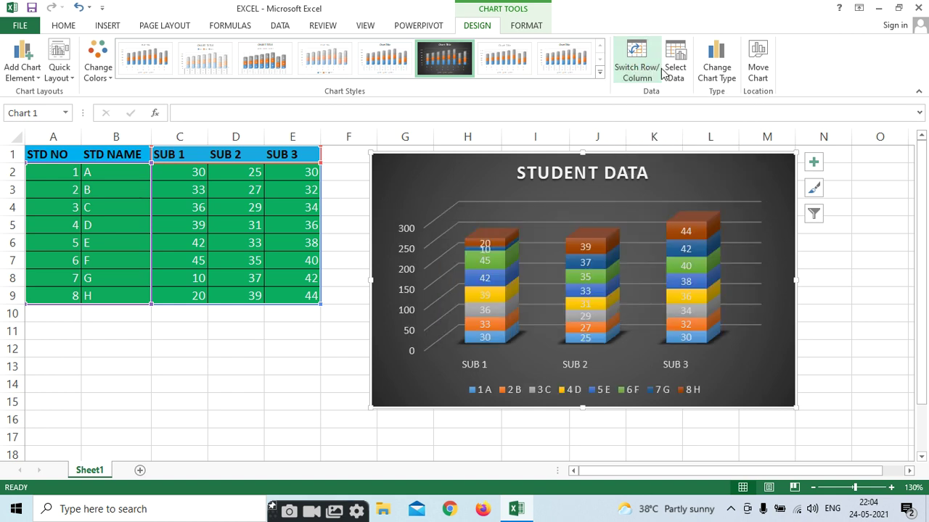
Step: Switch the chart's rows and columns back and forth, ending with the students as categories and the subjects as series
mouse_move(498, 245)
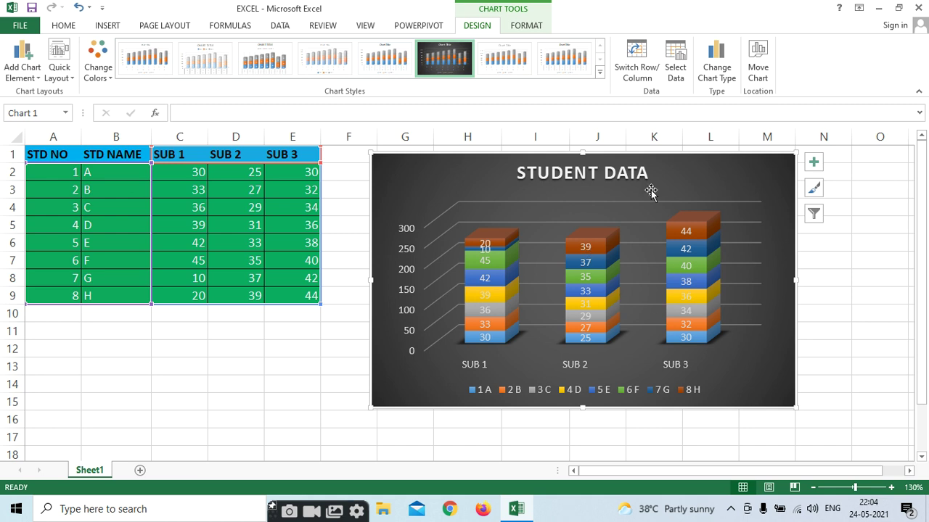
click(635, 69)
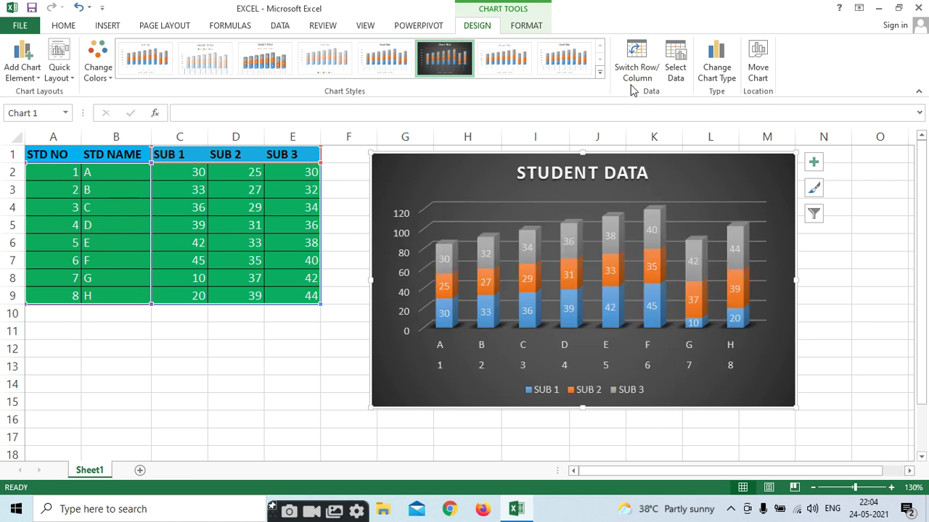
click(634, 73)
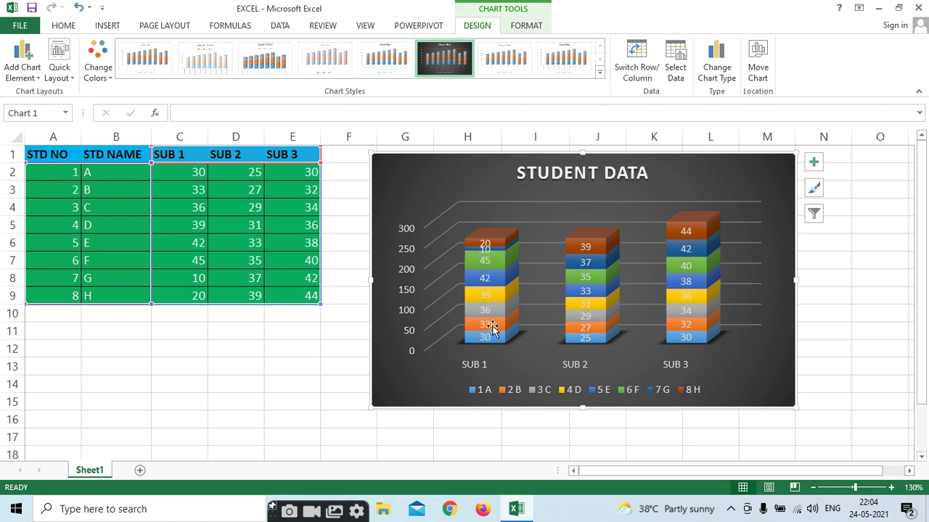
click(641, 77)
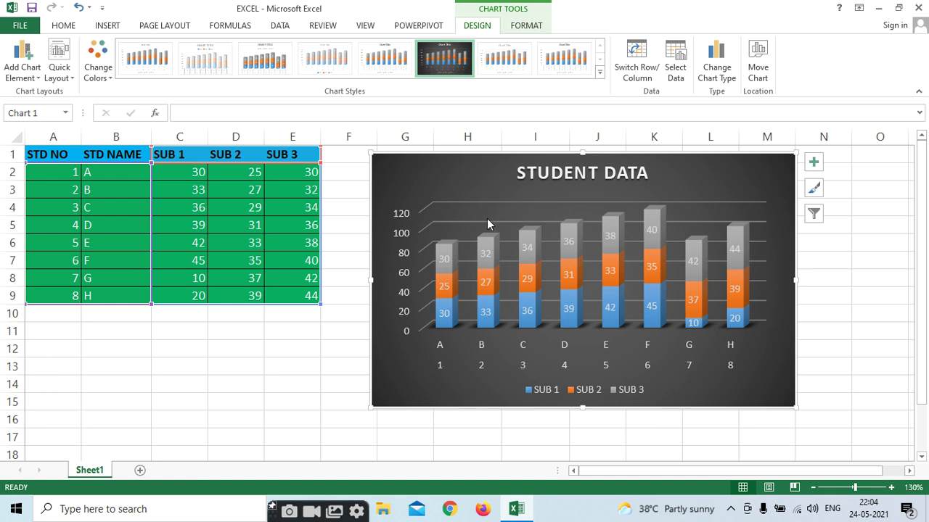
click(628, 75)
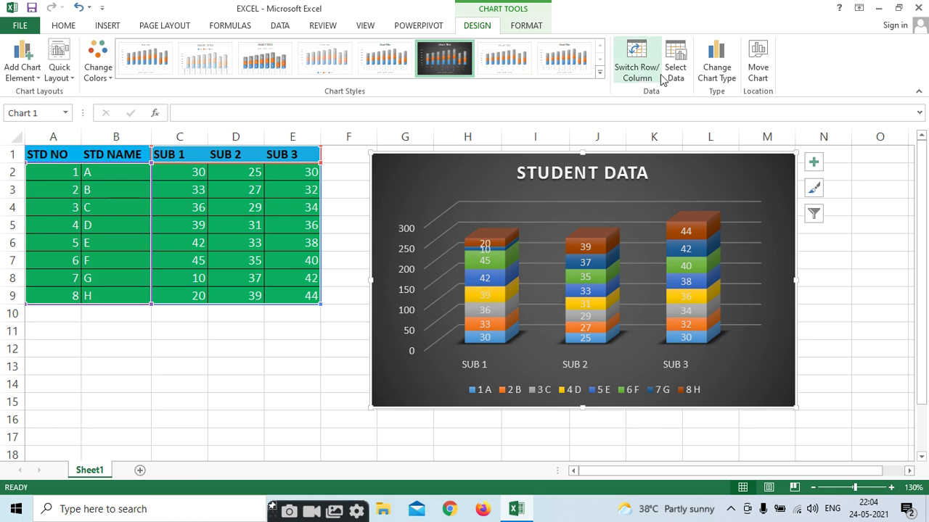
click(636, 77)
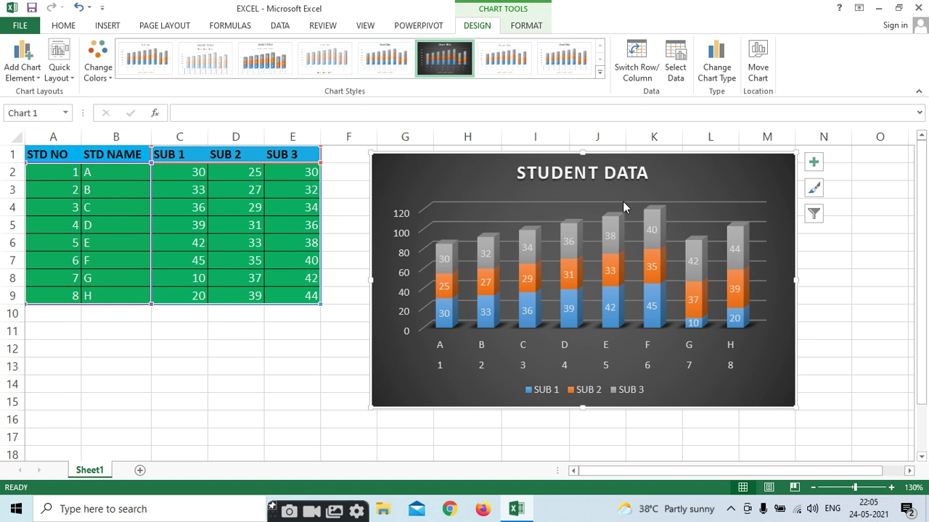
Step: Reduce the chart's source data range to A1:E6 so only the first five students are plotted
click(674, 66)
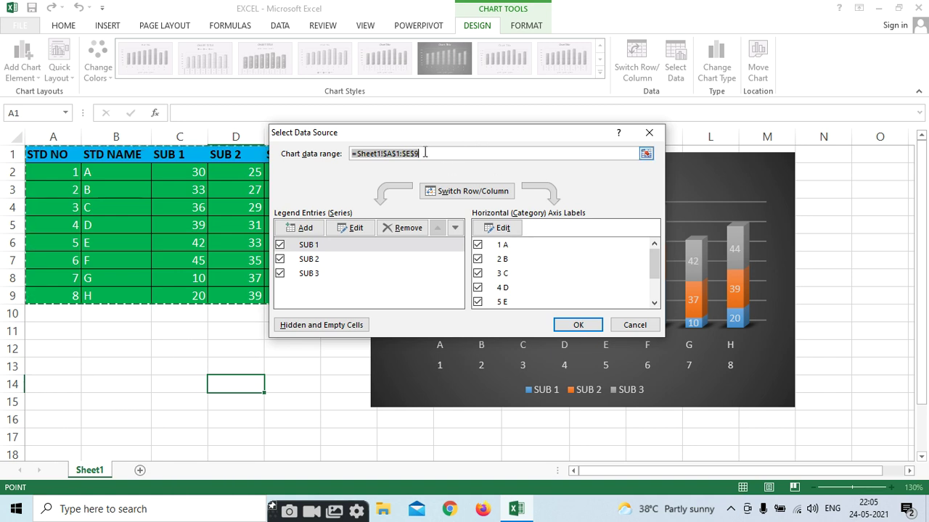
drag(377, 133, 564, 99)
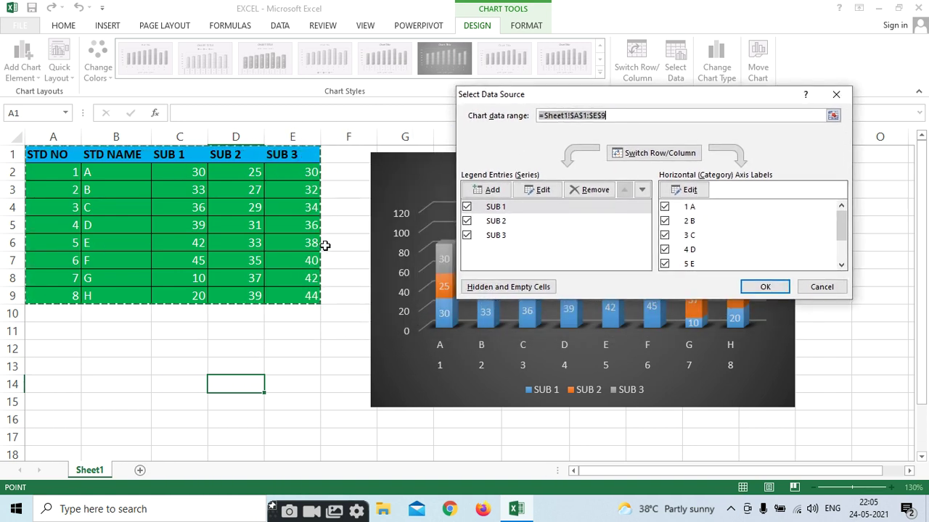
drag(35, 153, 293, 242)
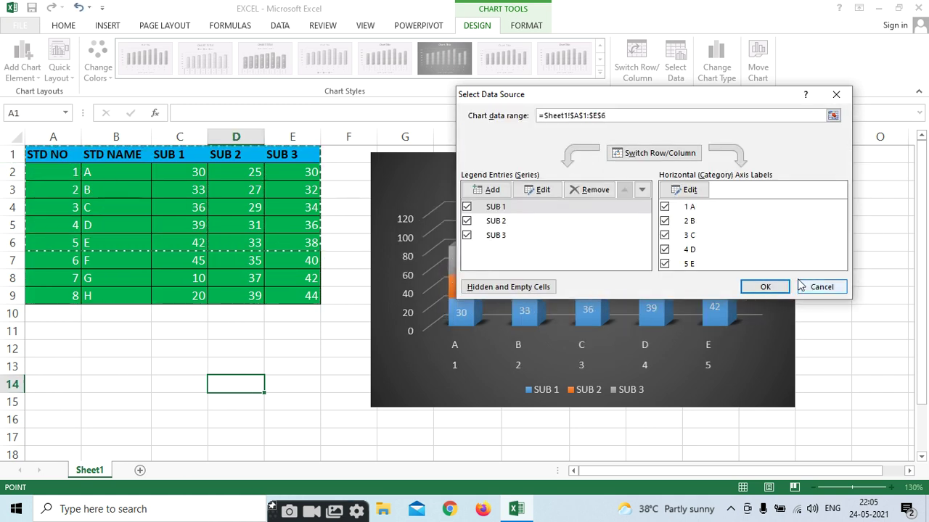
click(769, 287)
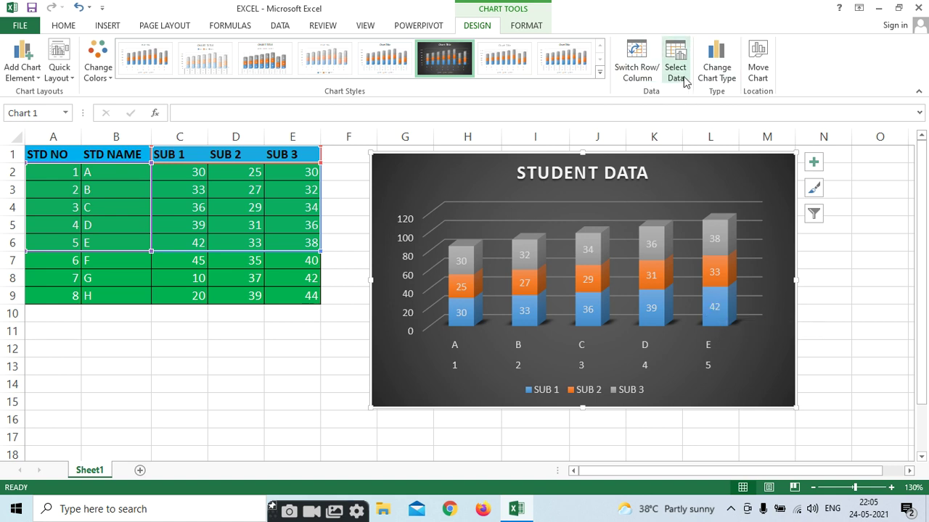
Step: Change the chart to the plain Line type, using the variant with the subjects as categories and a line per student
click(711, 69)
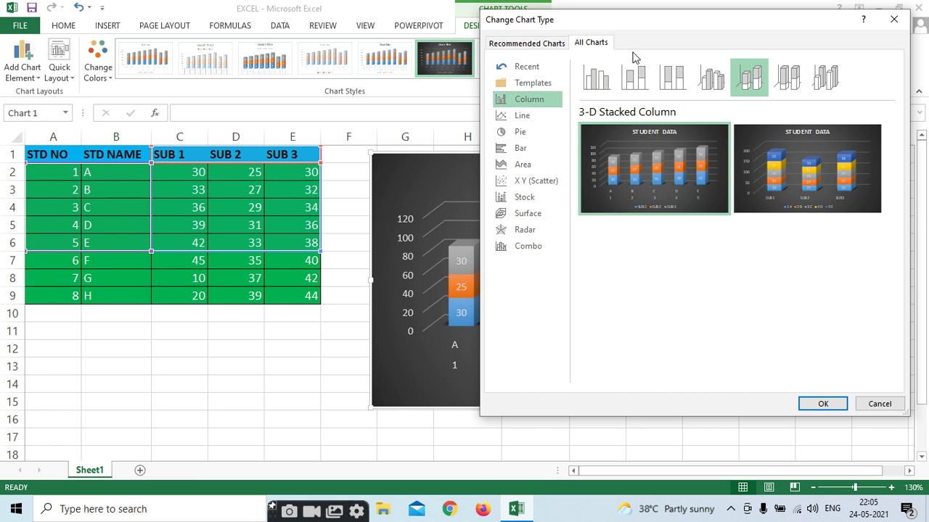
drag(639, 15, 149, 15)
click(25, 113)
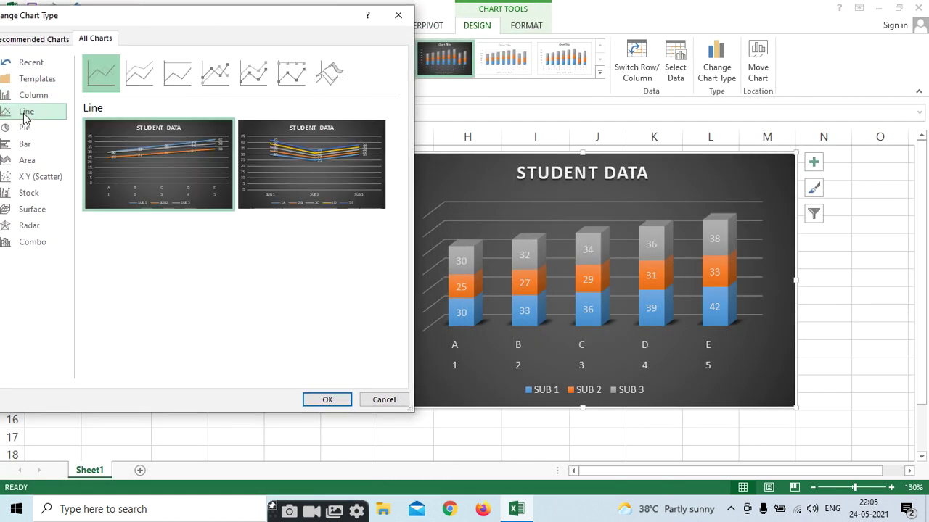
click(29, 130)
click(29, 145)
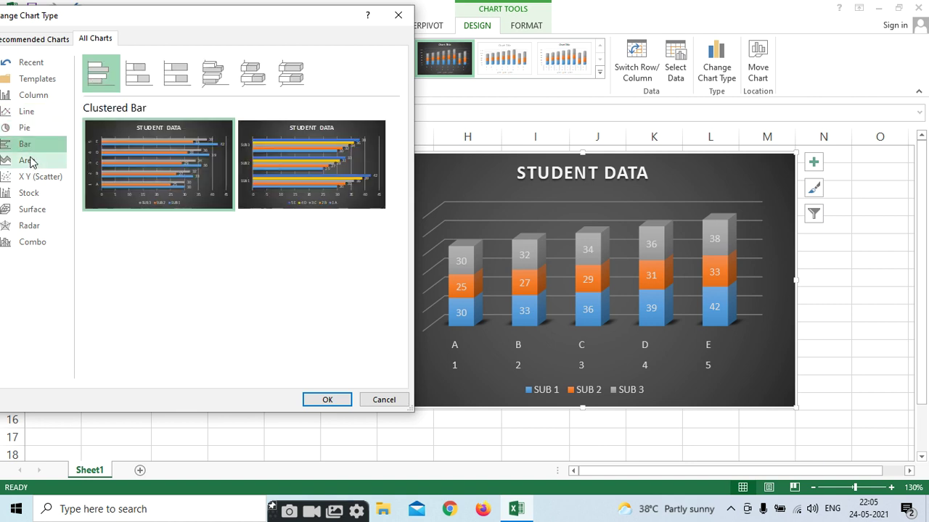
click(30, 161)
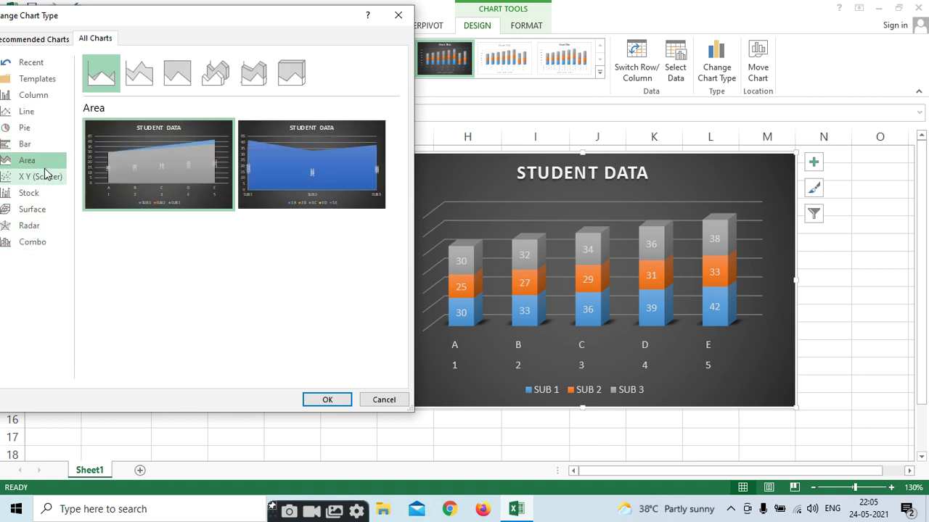
click(38, 112)
mouse_move(272, 187)
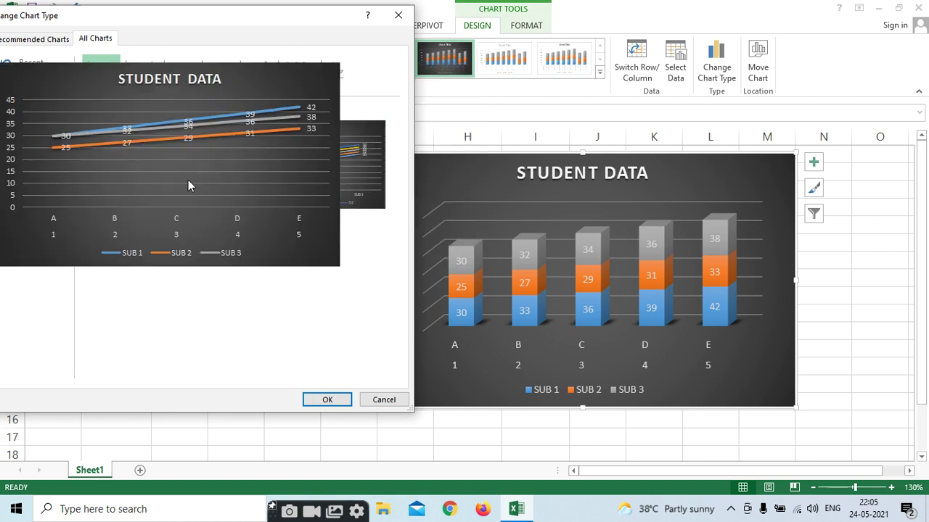
click(315, 156)
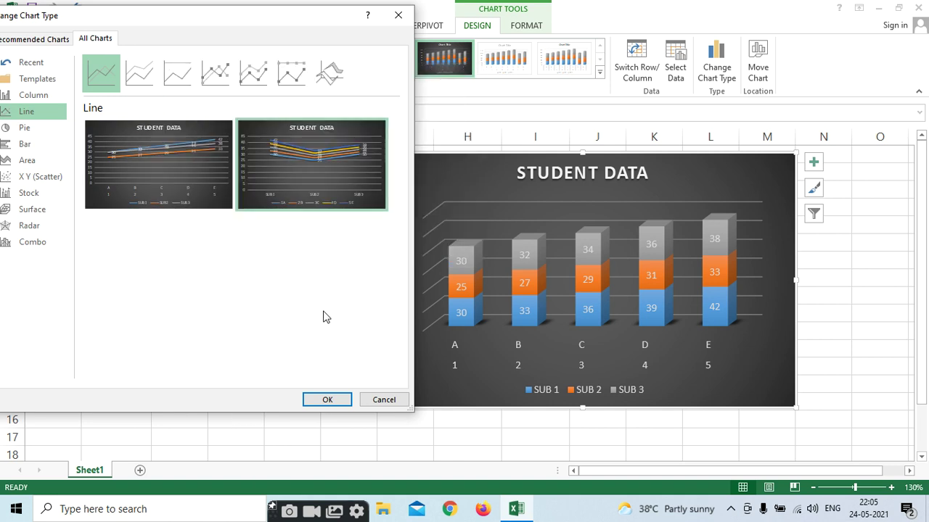
click(327, 399)
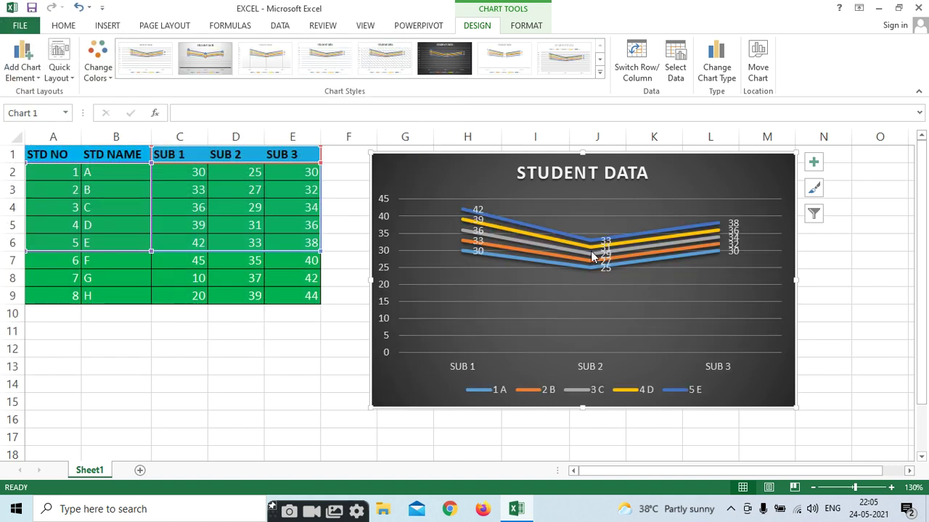
Step: Change the line chart to the basic 2-D Pie type
click(716, 72)
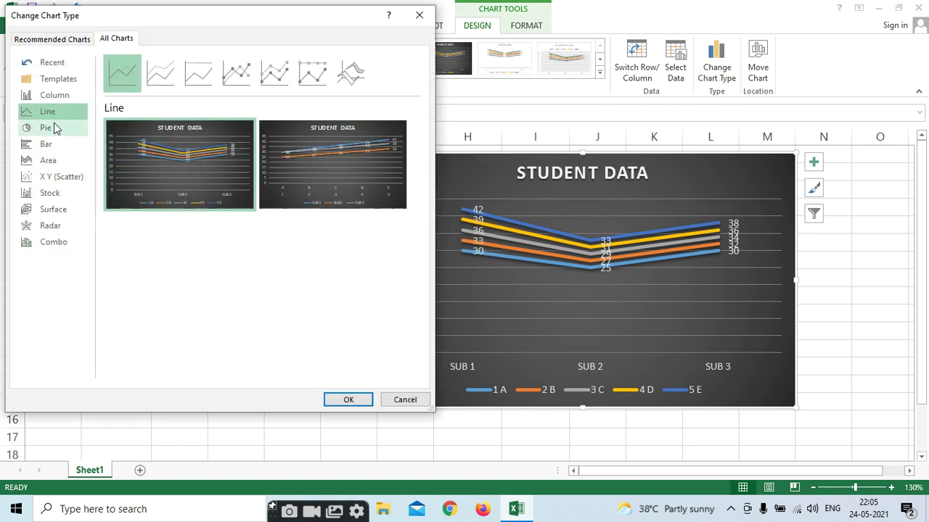
click(64, 129)
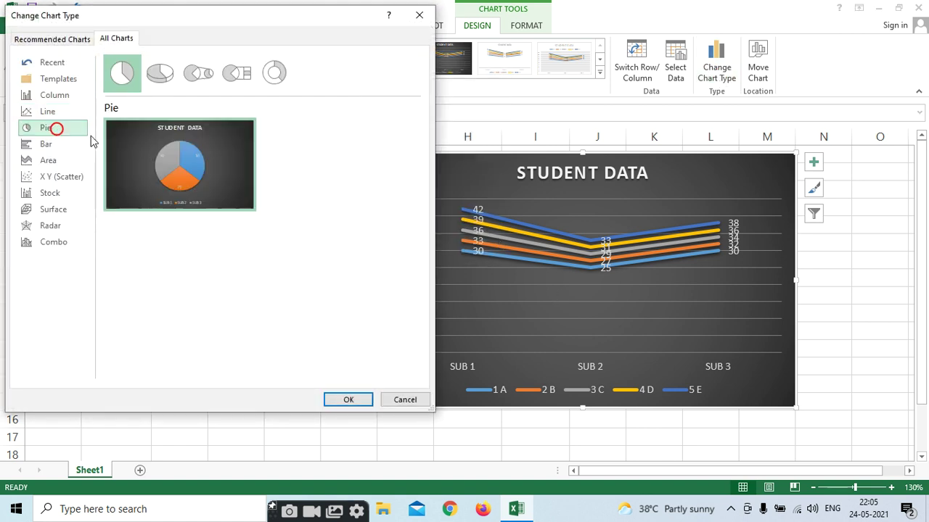
mouse_move(147, 175)
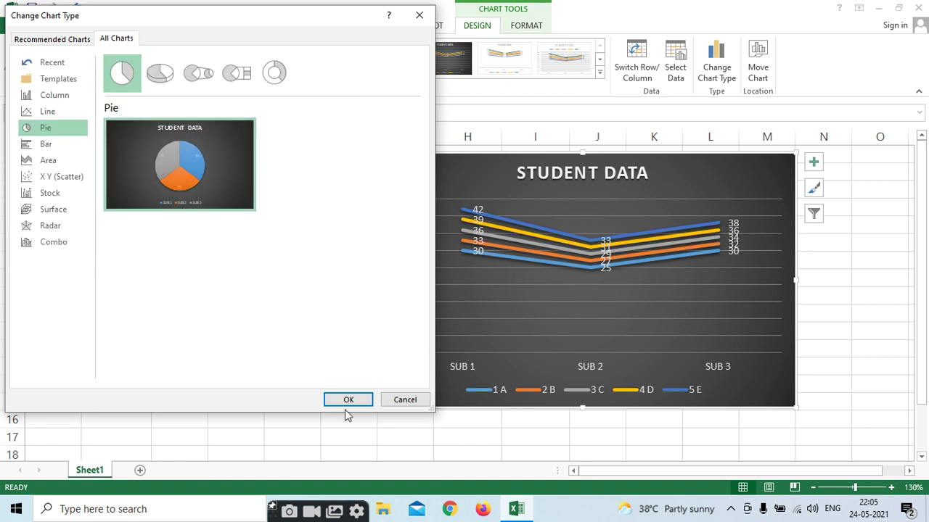
click(347, 400)
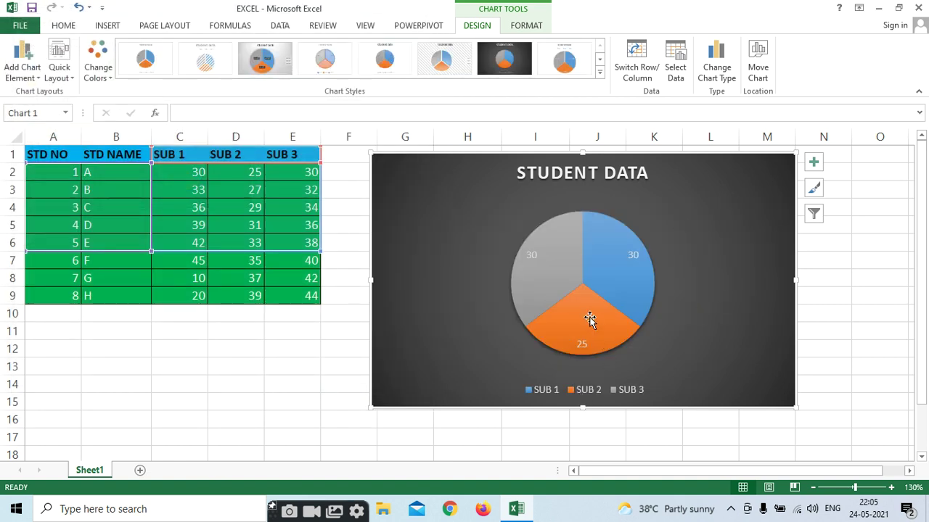
Step: Examine the pie chart's slices, its series chart types, its source data and the SUB 3 slice's formatting options
click(556, 272)
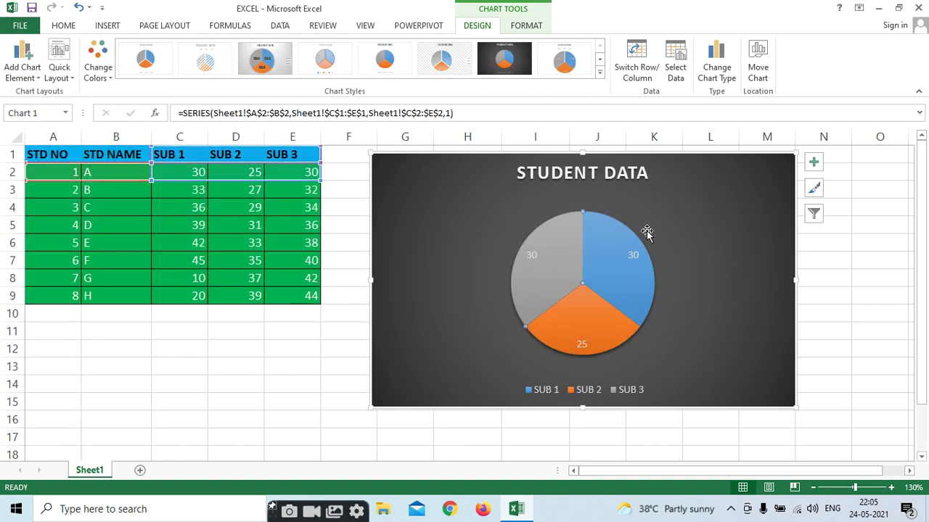
click(716, 61)
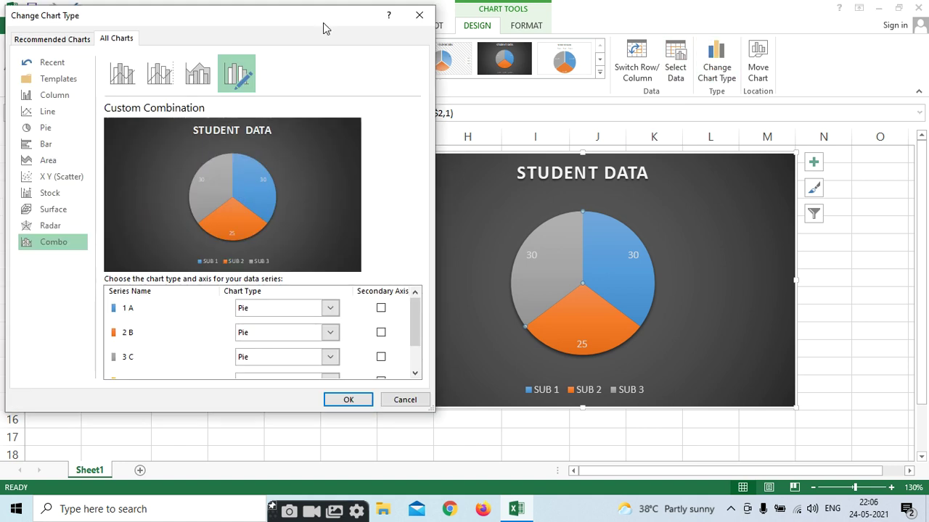
drag(324, 28, 248, 341)
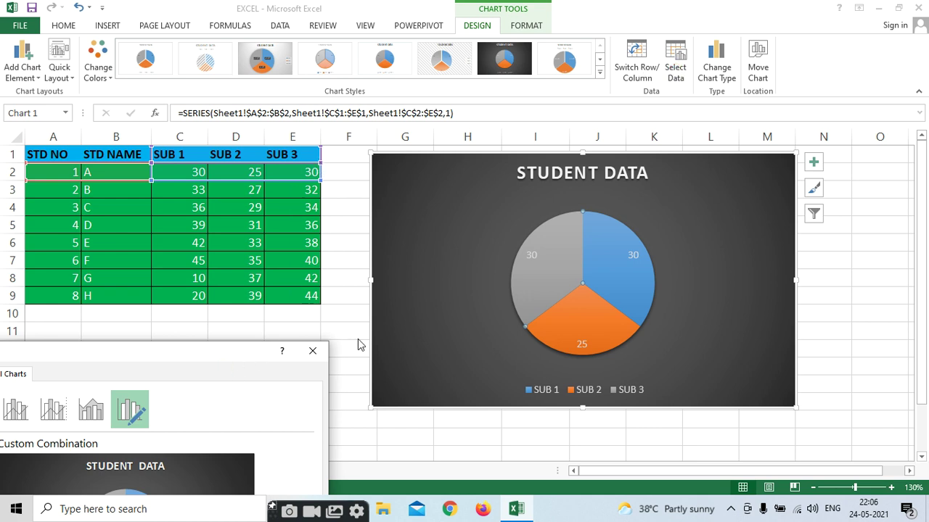
click(313, 350)
click(675, 72)
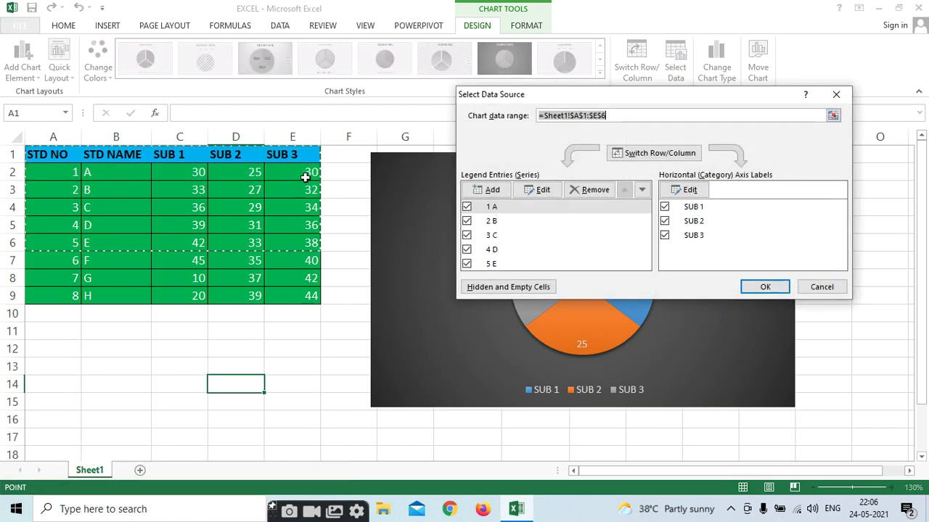
click(759, 284)
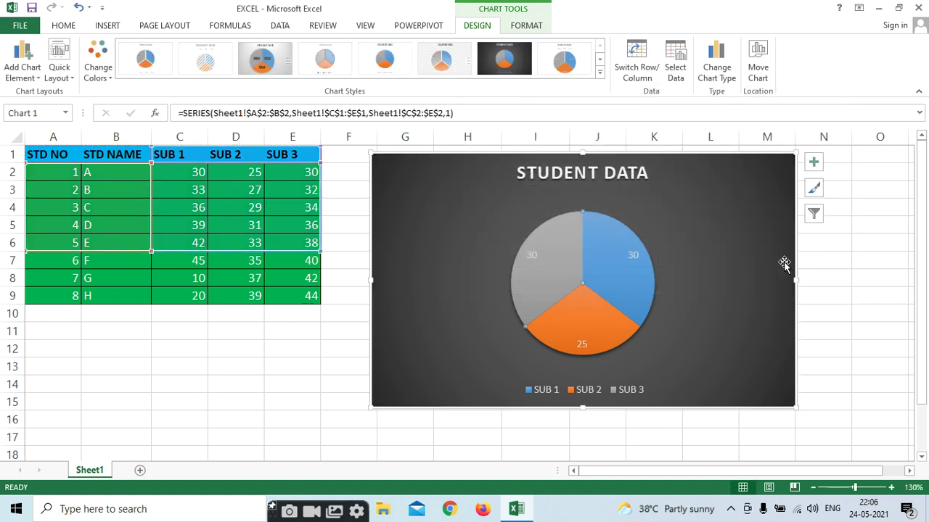
click(614, 255)
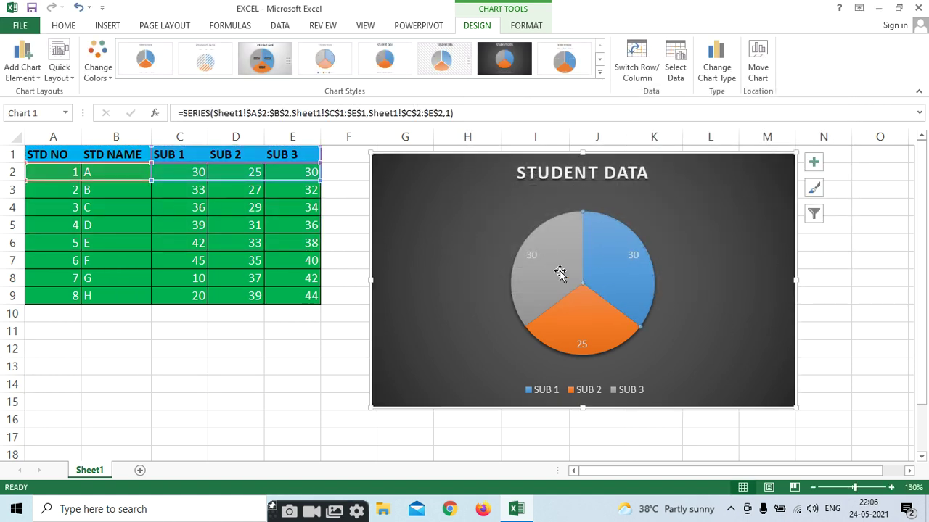
click(549, 275)
double_click(549, 275)
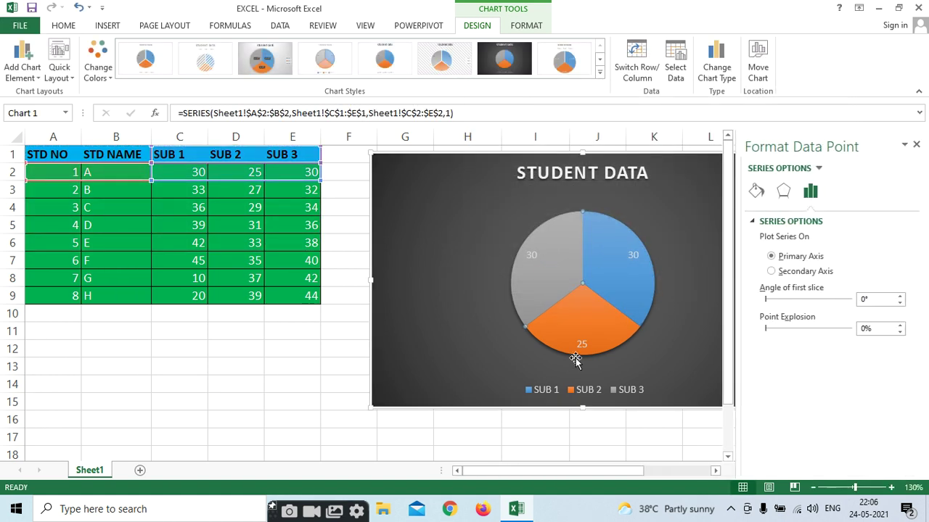
click(916, 144)
Step: Change the pie chart to a Clustered Column chart grouped by subject, with one column per student
click(715, 70)
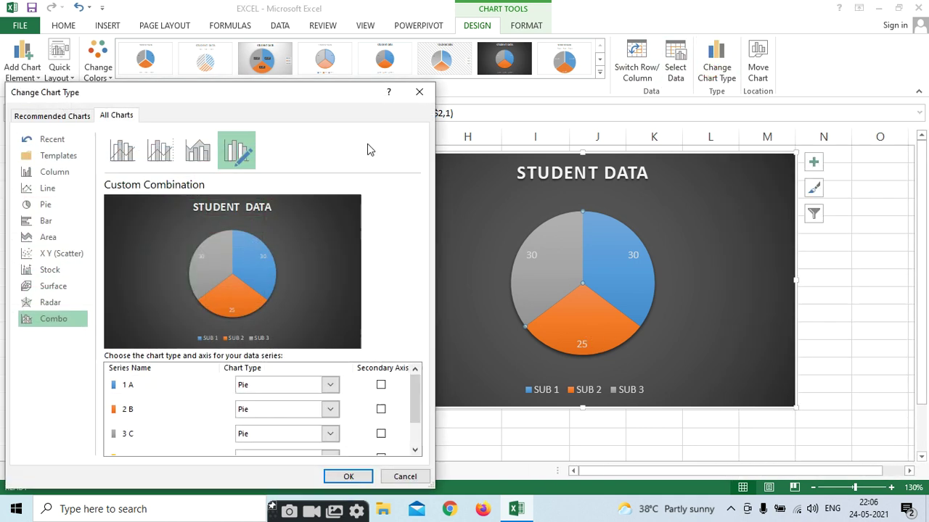
click(73, 171)
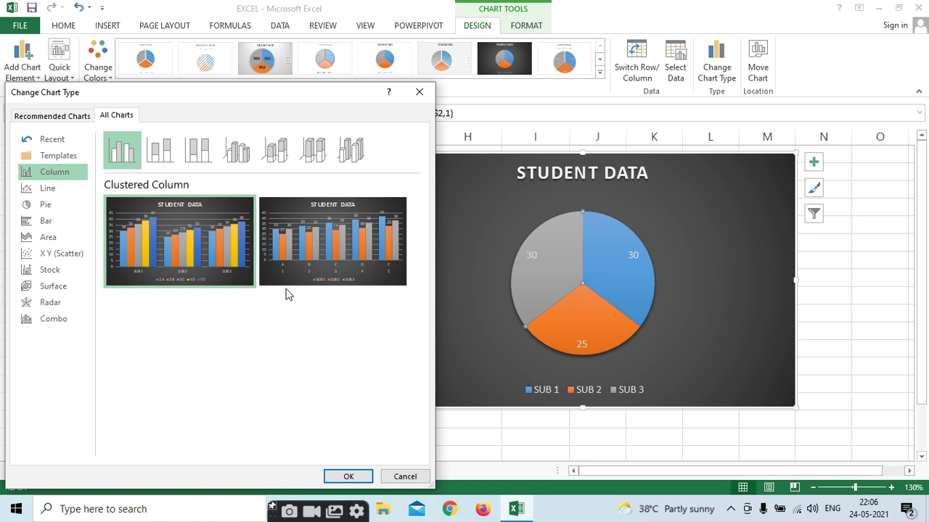
click(346, 475)
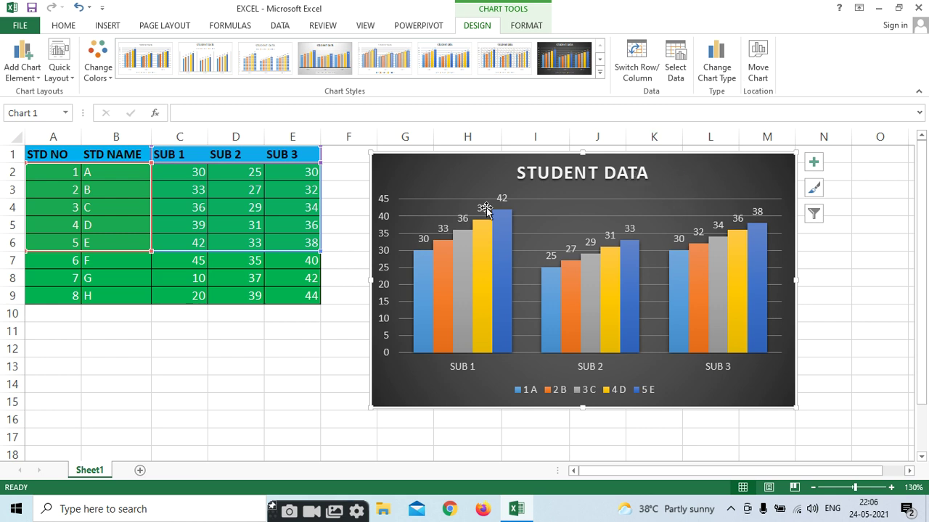
Step: Move the chart to a new sheet named Chart1 and select the data series of student D
click(759, 73)
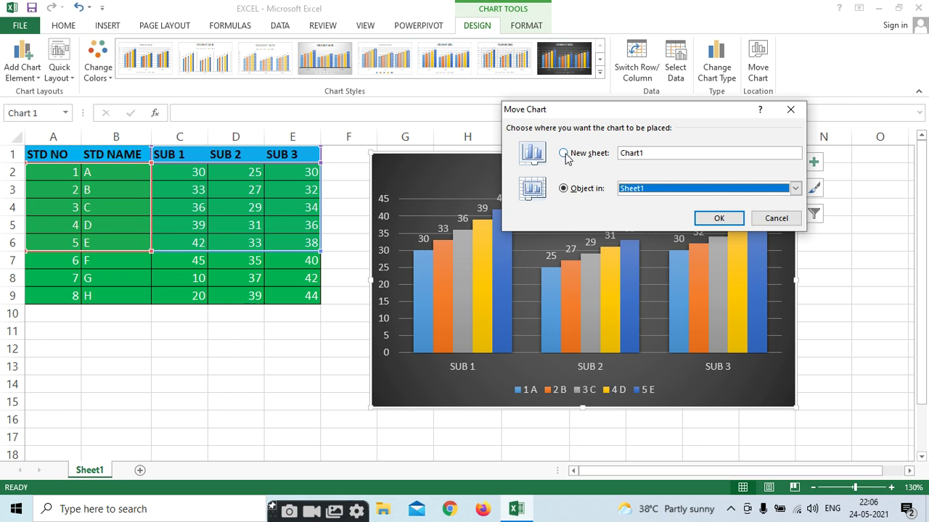
click(563, 155)
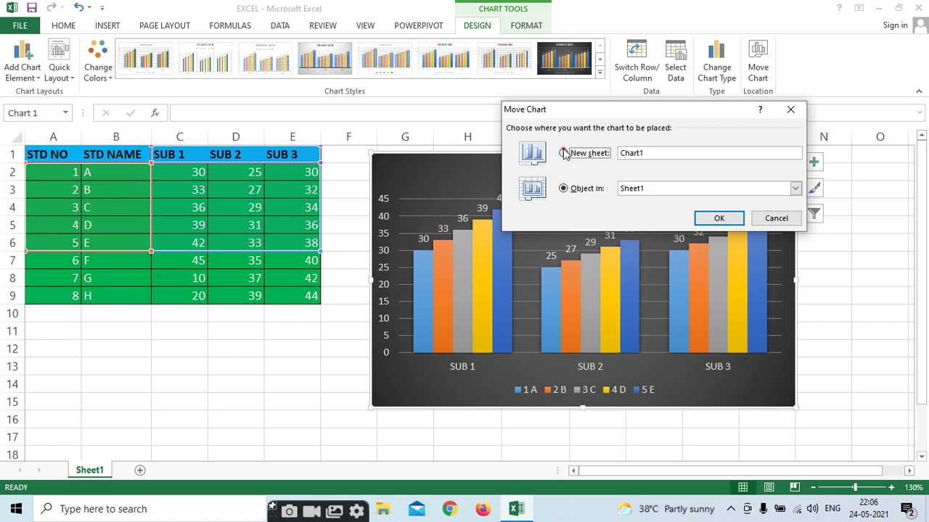
click(719, 219)
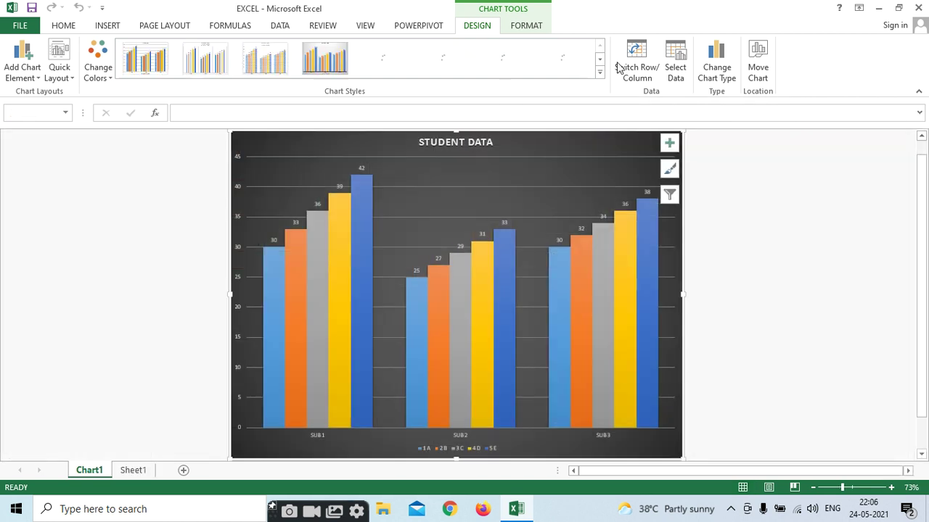
click(620, 321)
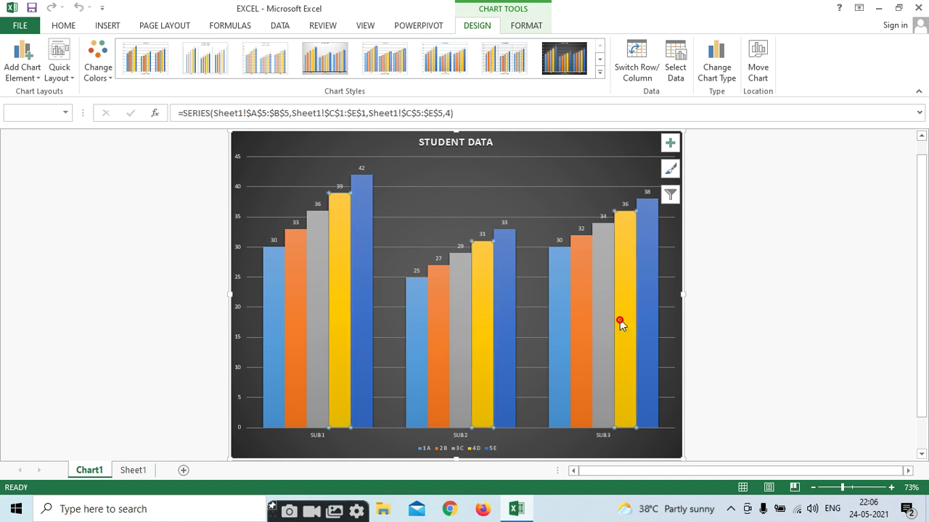
Step: Compare the column chart on Chart1 with the student marks table on Sheet1
click(376, 317)
click(130, 471)
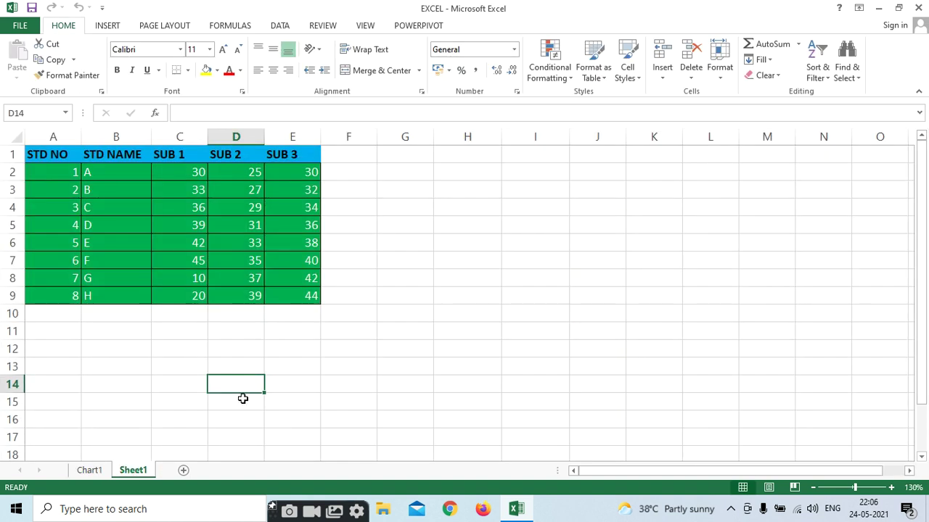
click(193, 231)
click(89, 470)
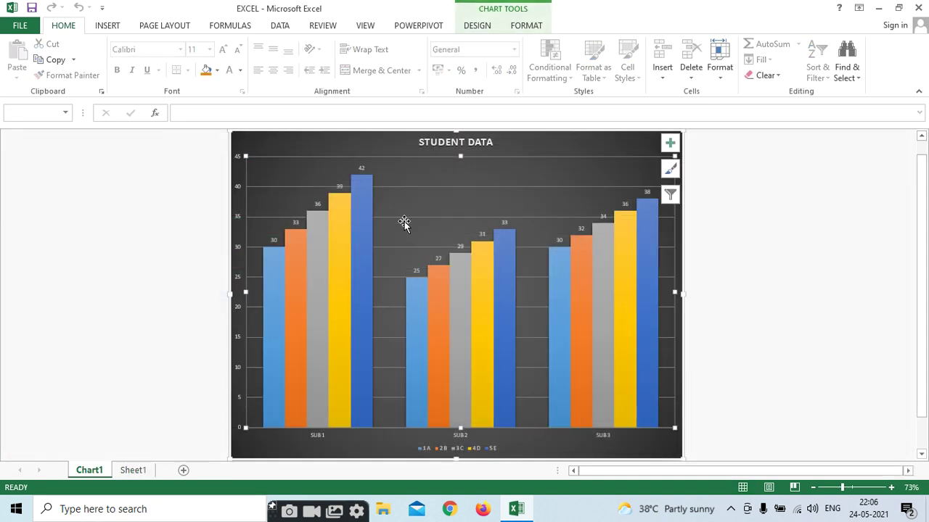
scroll(618, 355, up, 1)
scroll(660, 373, down, 2)
scroll(650, 344, up, 2)
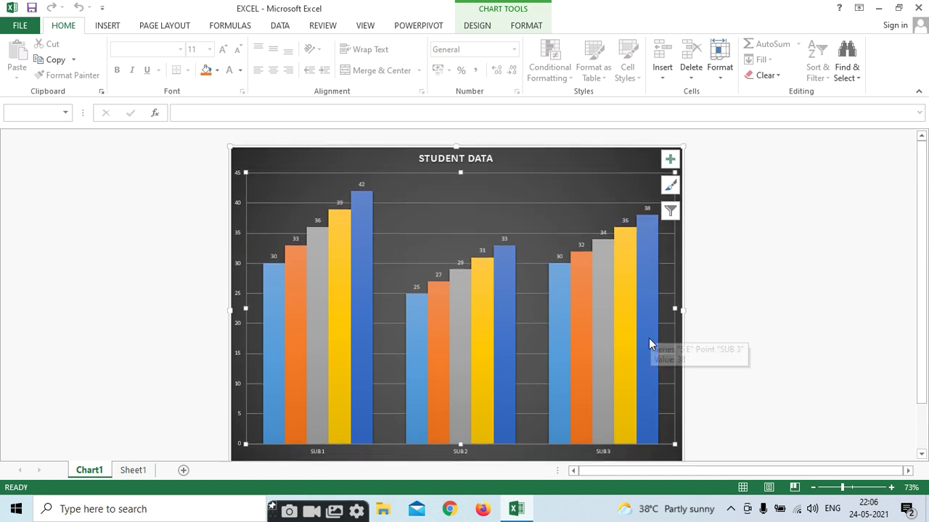
scroll(650, 344, down, 3)
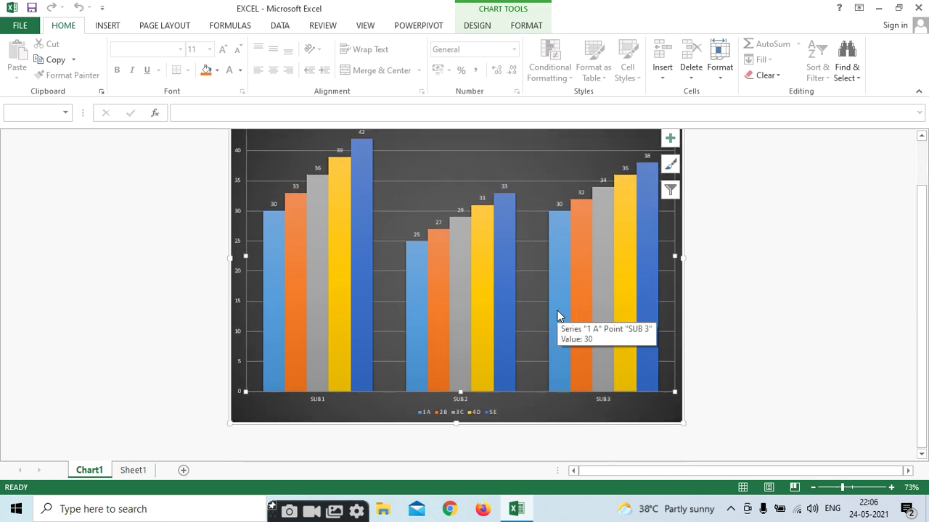
click(134, 470)
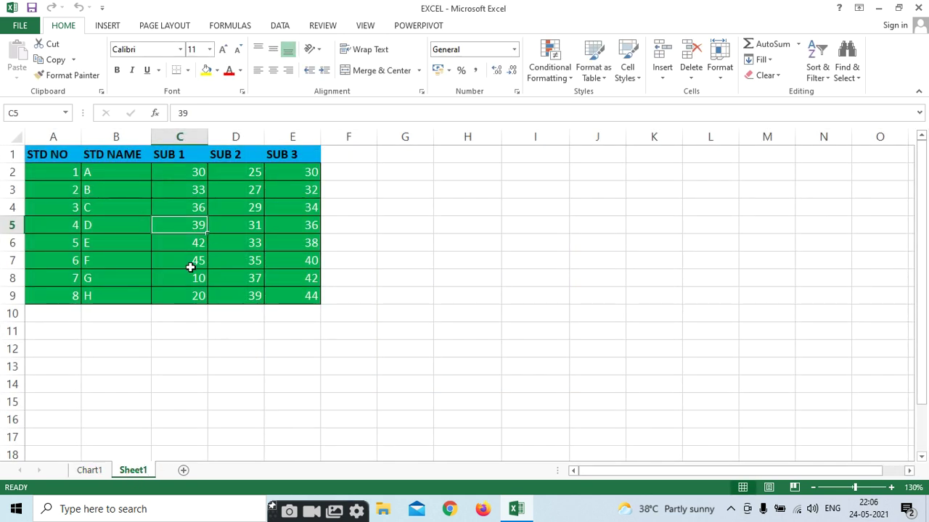
click(89, 471)
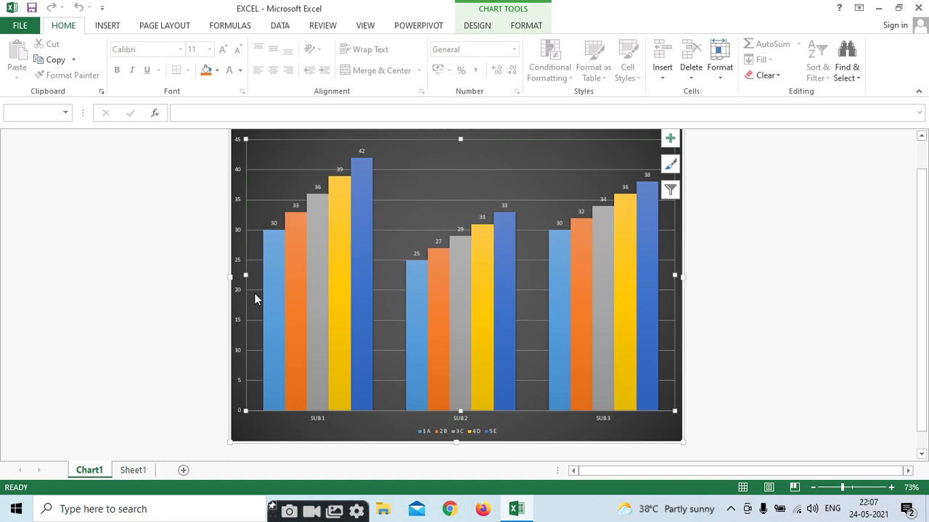
Step: Set student E's SUB 1 mark to 20 on Sheet1 and compare the table with the chart on Chart1
click(143, 471)
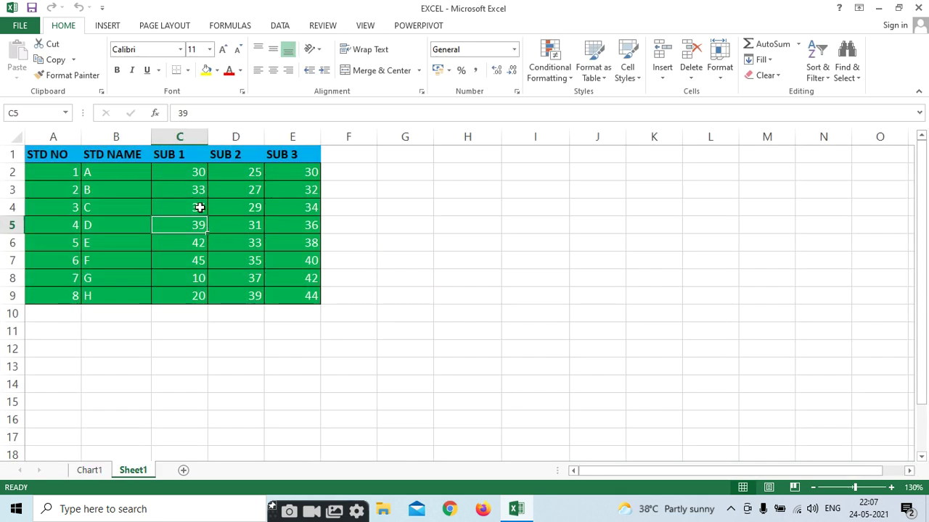
click(117, 251)
click(196, 244)
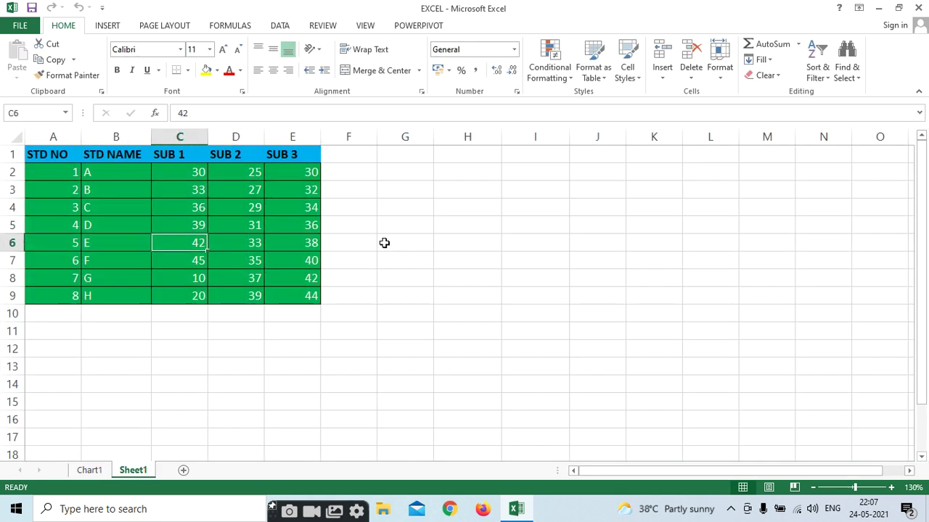
key(BackSpace)
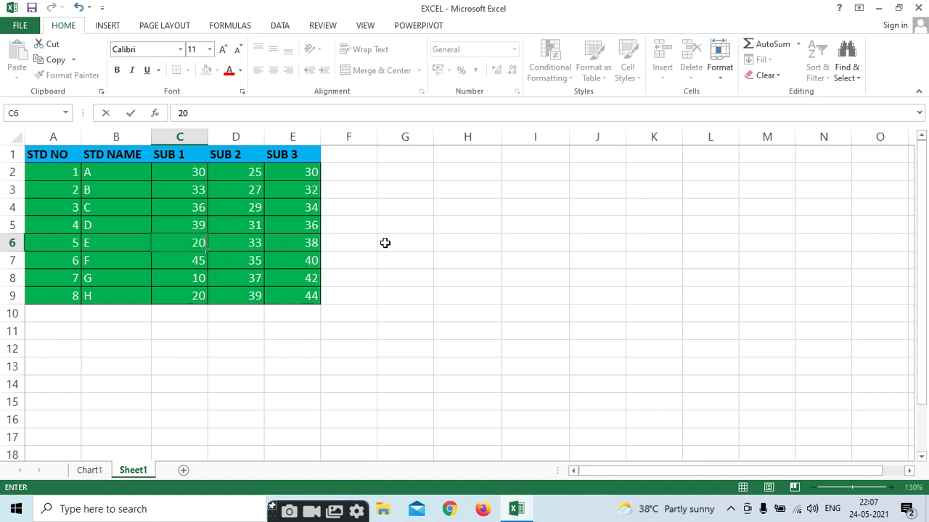
key(Return)
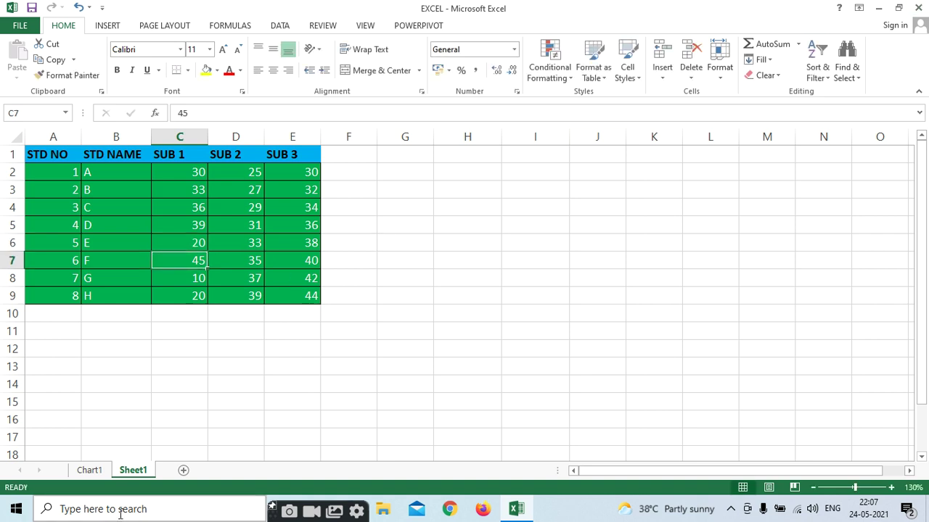
click(89, 471)
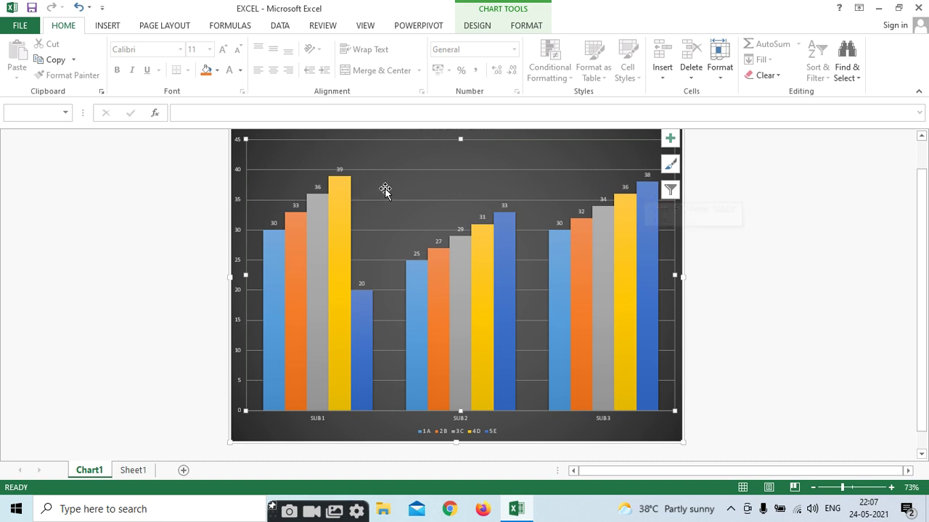
click(339, 196)
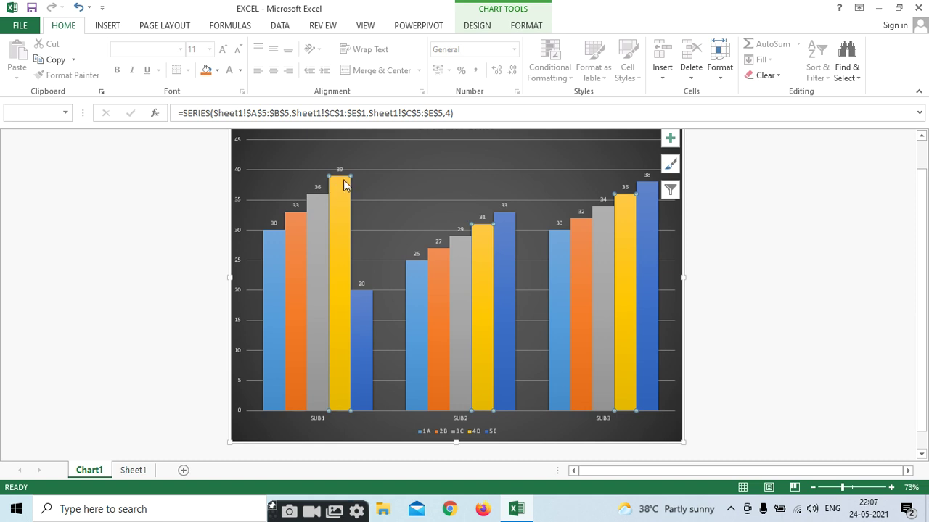
click(133, 470)
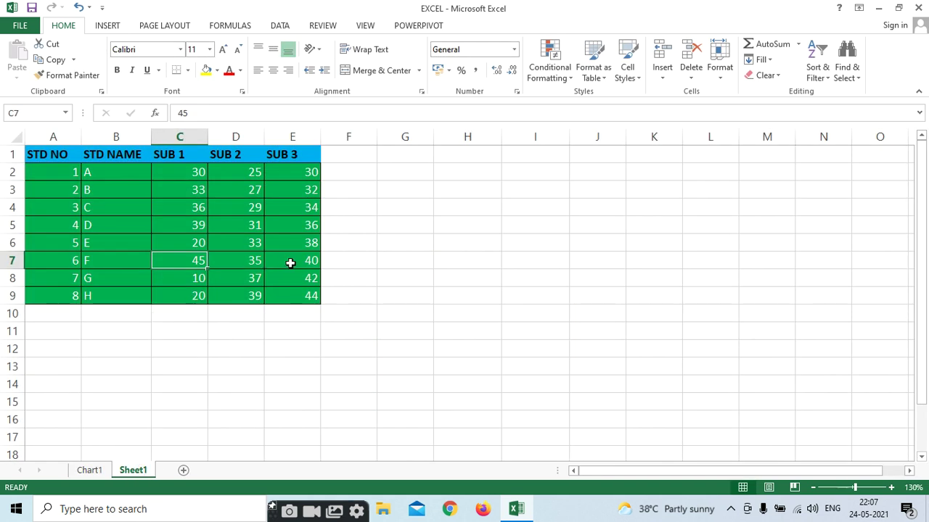
click(89, 470)
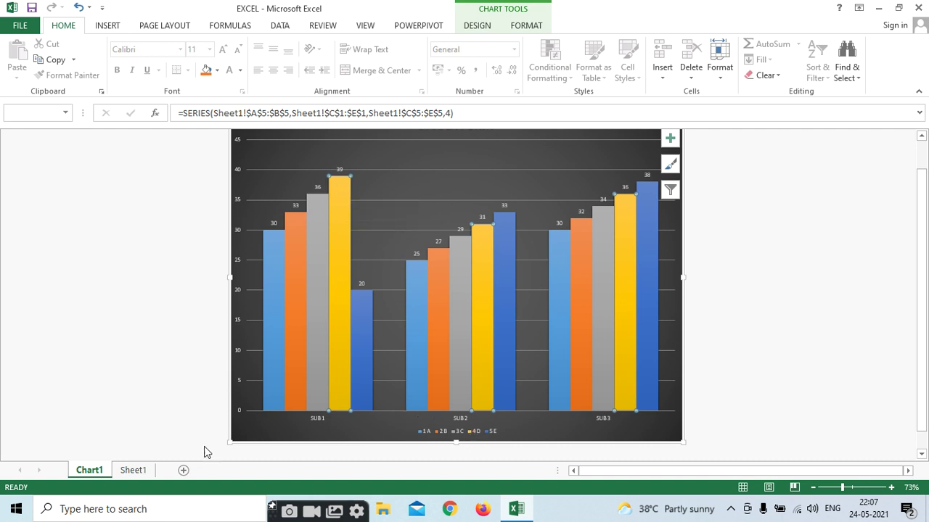
Step: Set student D's SUB 1 mark to 10 on Sheet1 and check that student's columns on Chart1
click(133, 470)
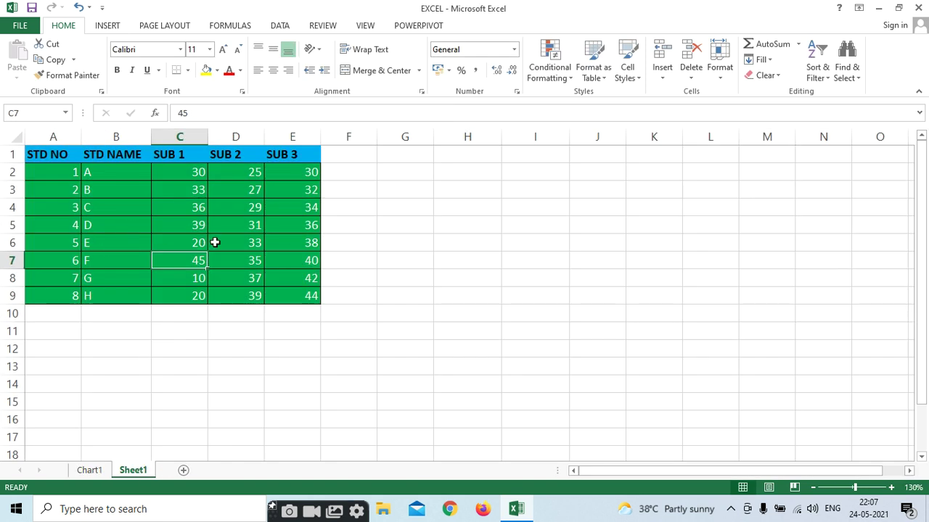
click(179, 225)
key(BackSpace)
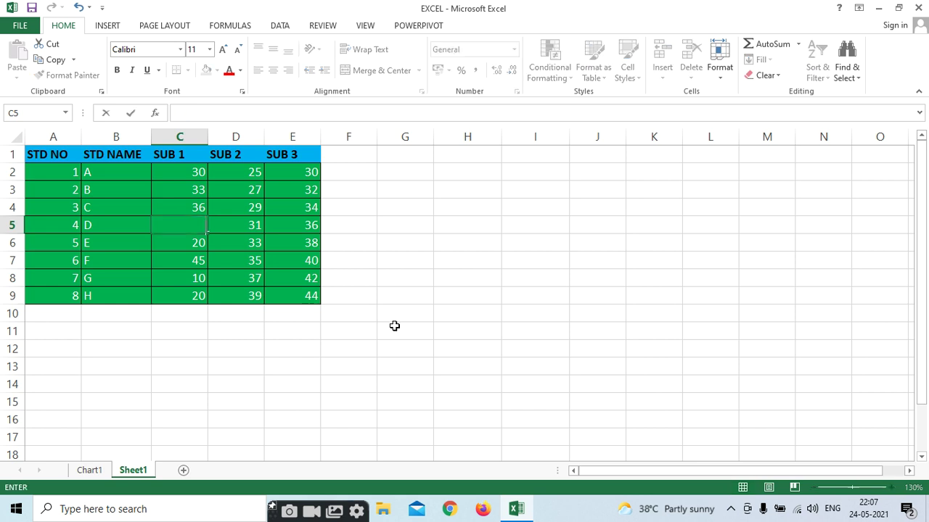
click(348, 316)
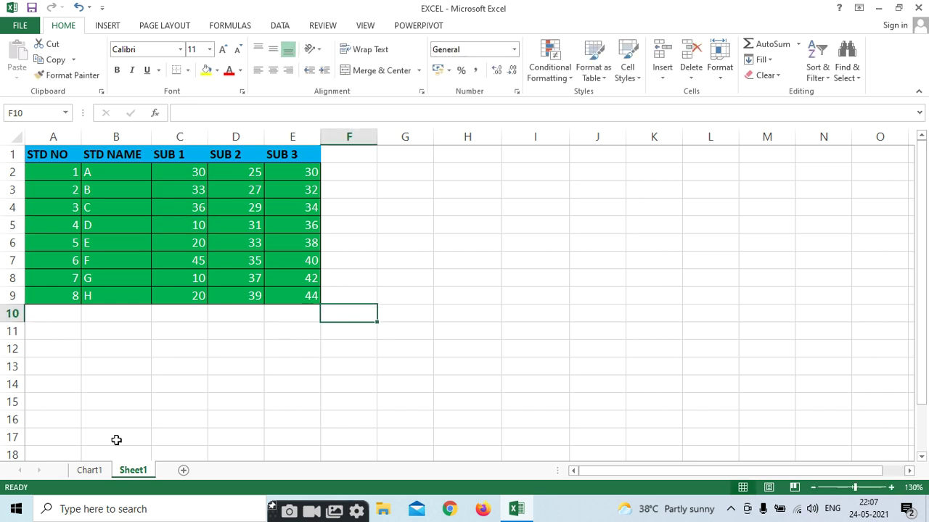
click(89, 470)
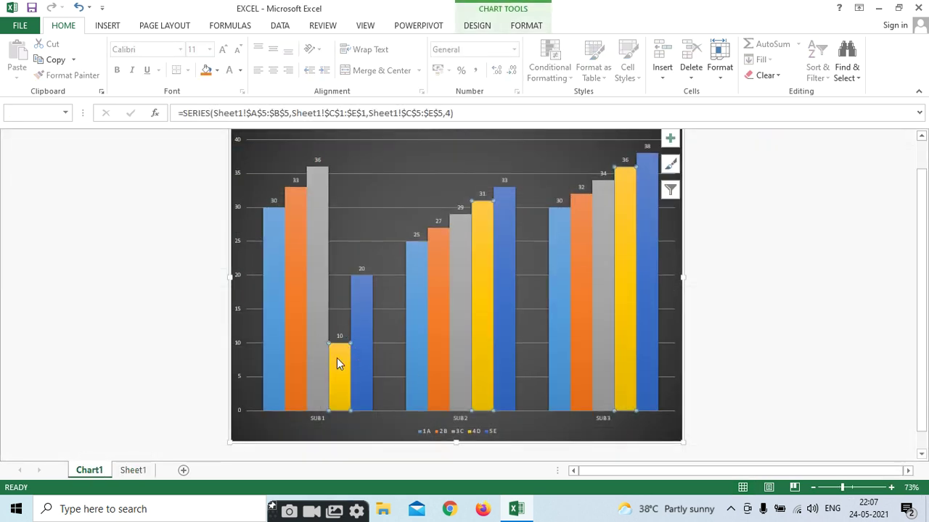
click(351, 334)
click(337, 353)
mouse_move(497, 295)
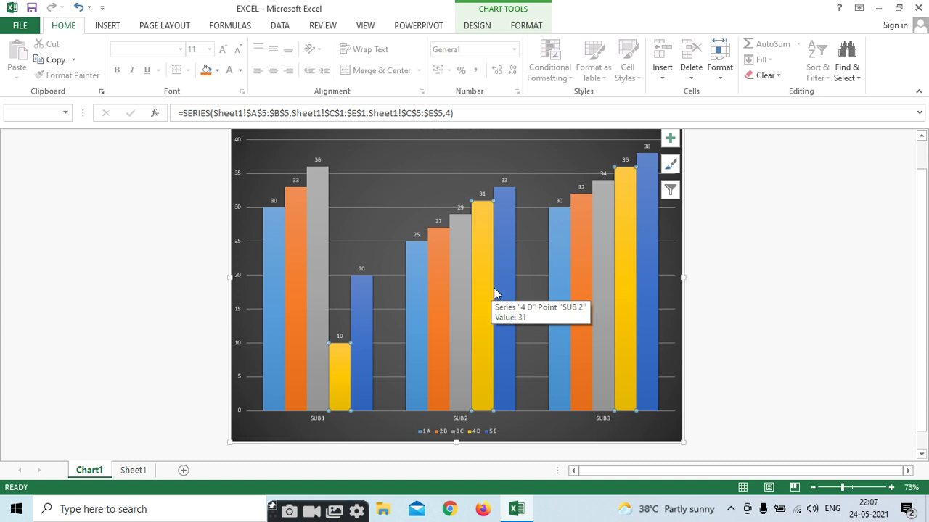
click(131, 471)
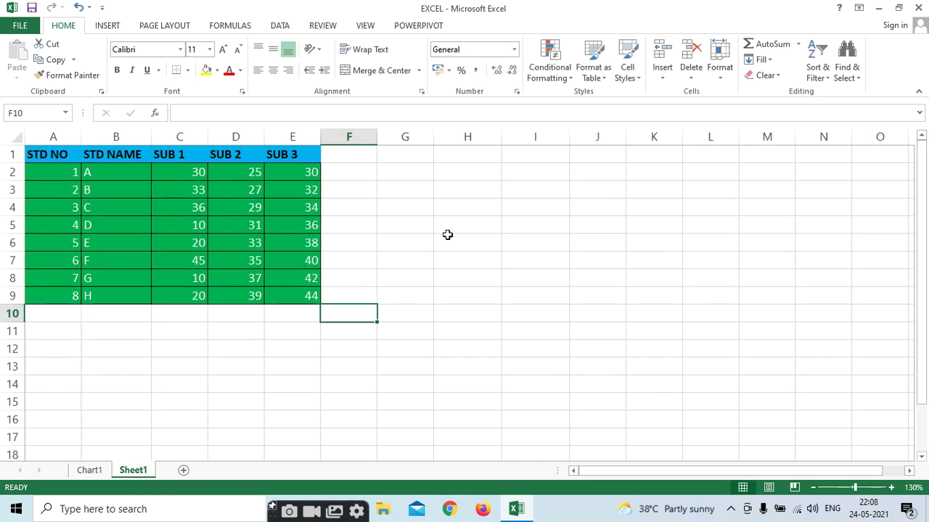
click(89, 470)
Step: Move the chart back into Sheet1 as an object and place it beside the marks table, starting at column G
click(447, 223)
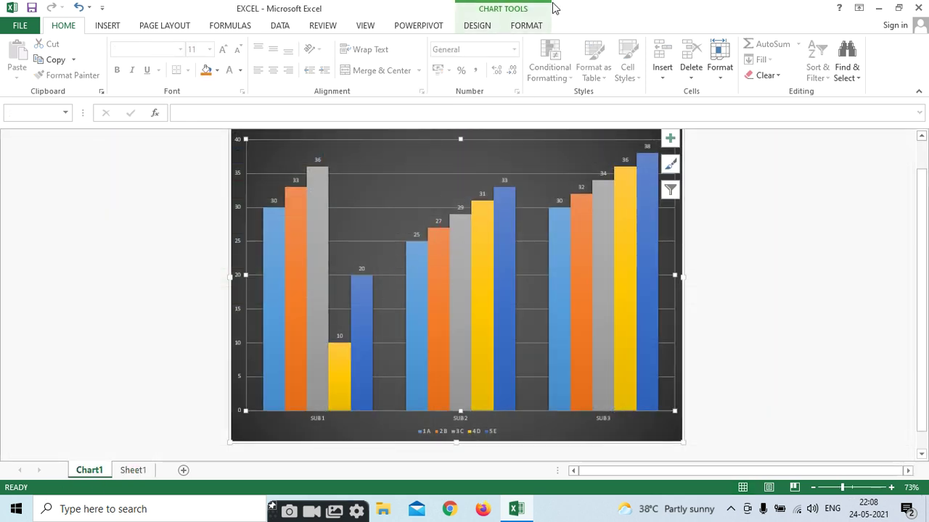
click(525, 26)
click(479, 26)
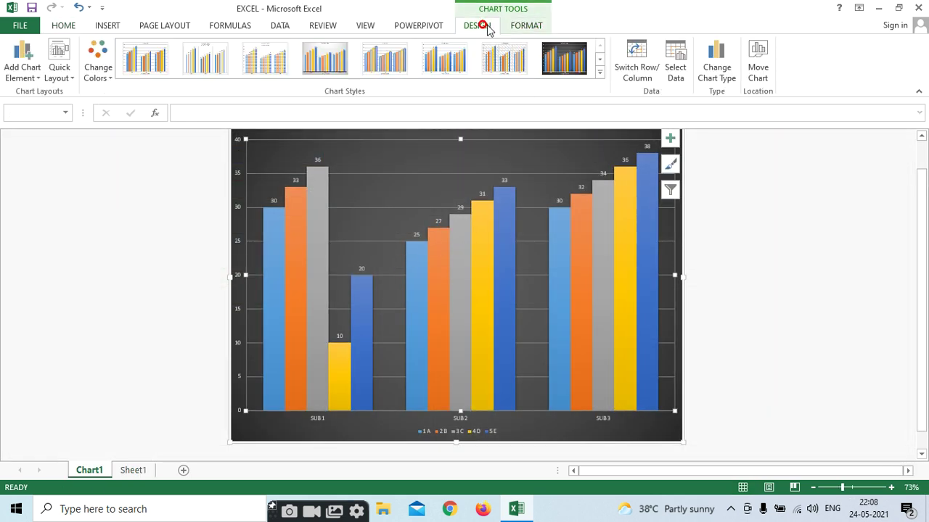
click(758, 73)
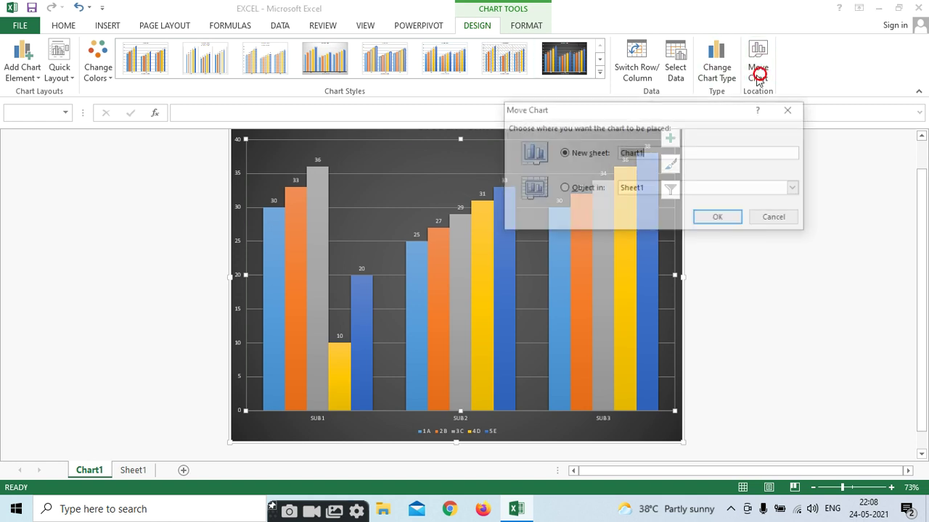
click(564, 189)
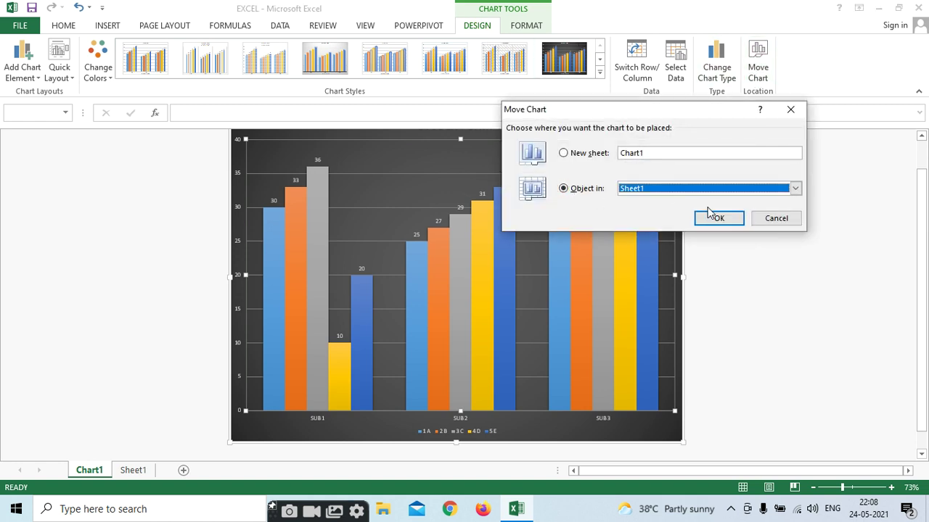
click(715, 217)
drag(423, 211, 517, 179)
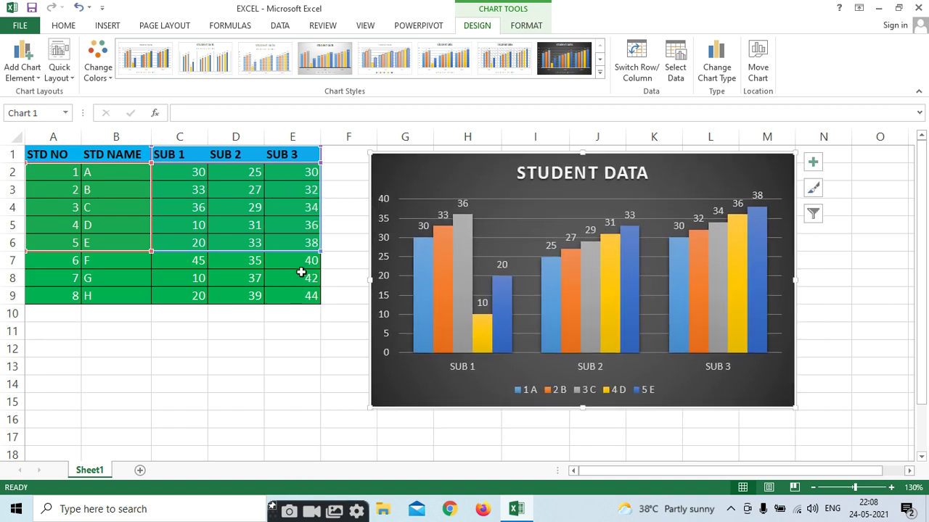
Step: Extend the chart's source range to Sheet1!$A$1:$E$9 and check the columns under each subject
click(675, 73)
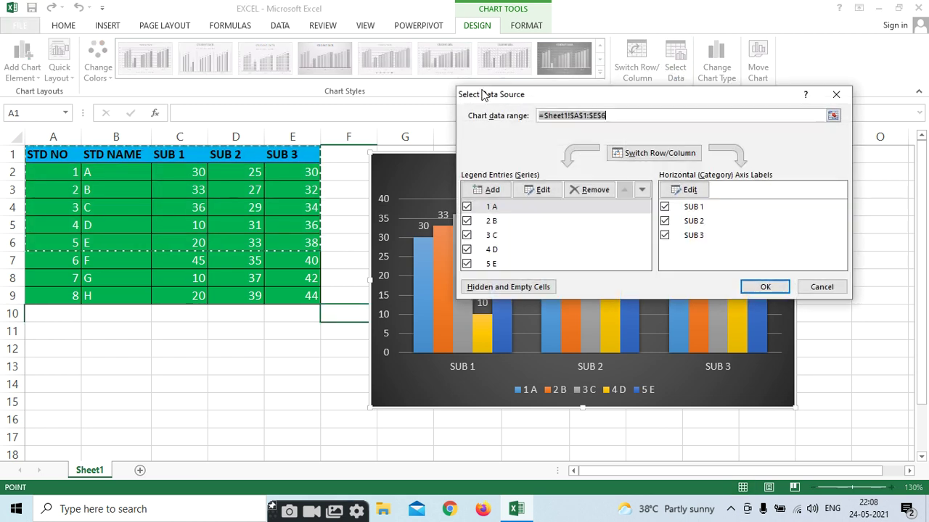
drag(33, 151, 312, 296)
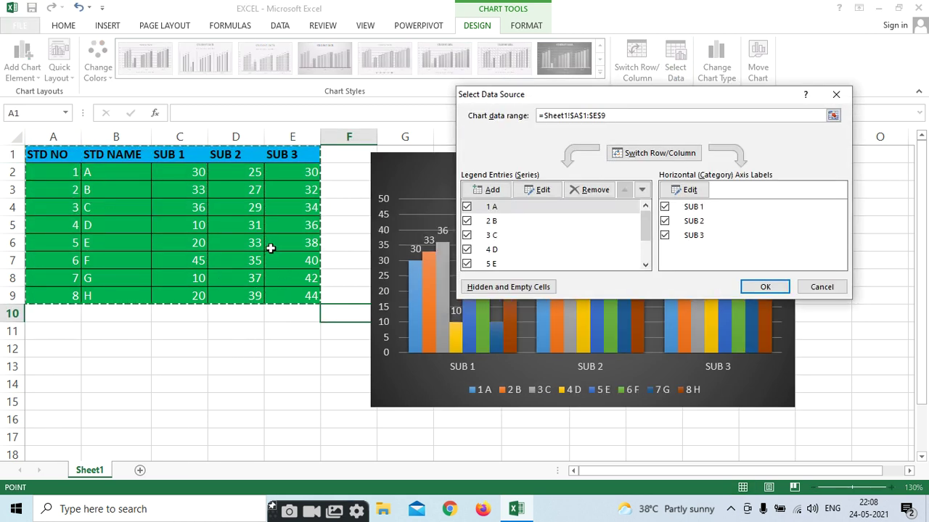
click(765, 287)
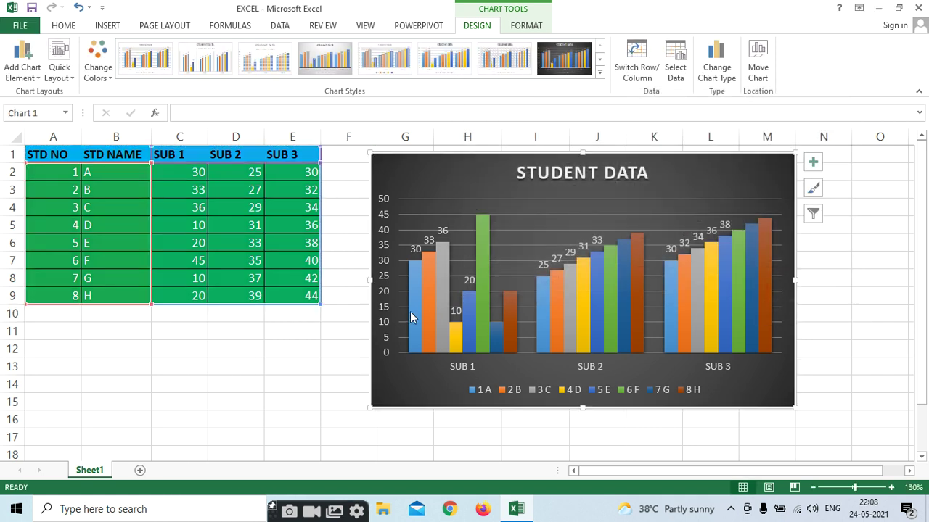
click(464, 365)
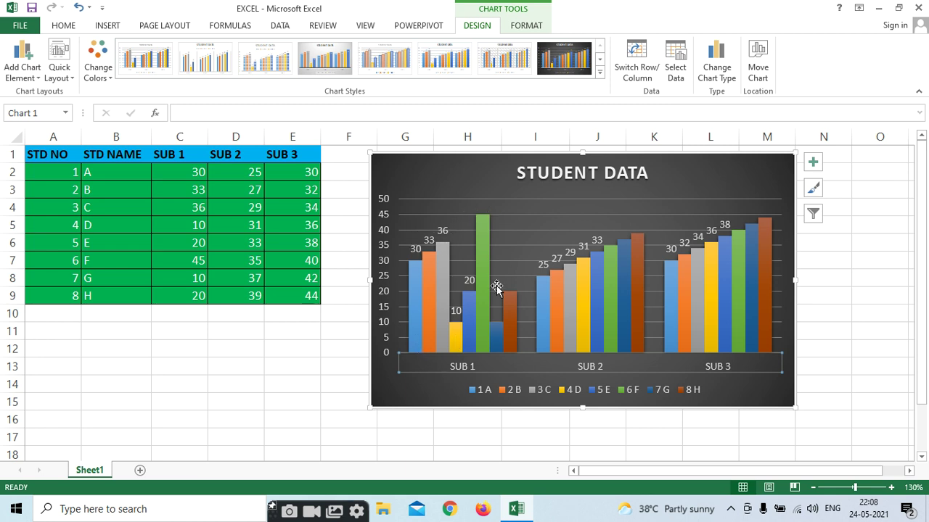
click(584, 327)
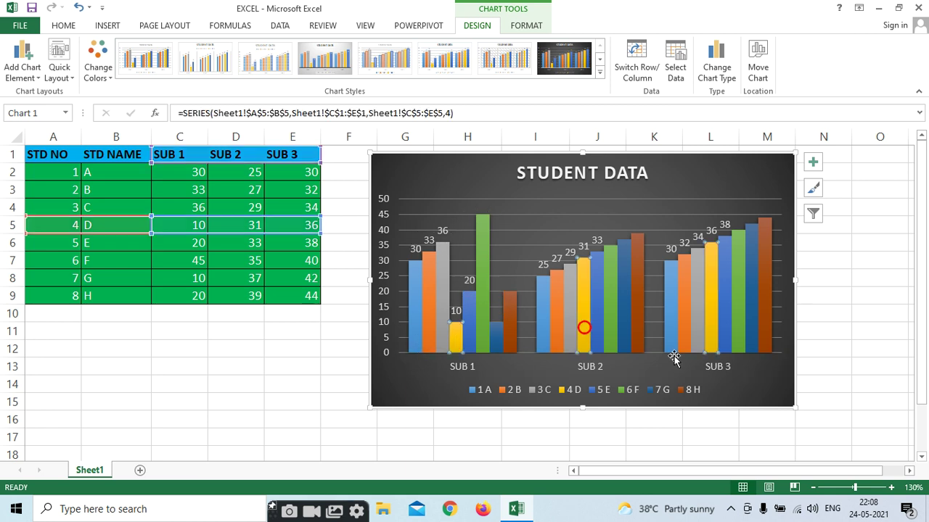
click(727, 369)
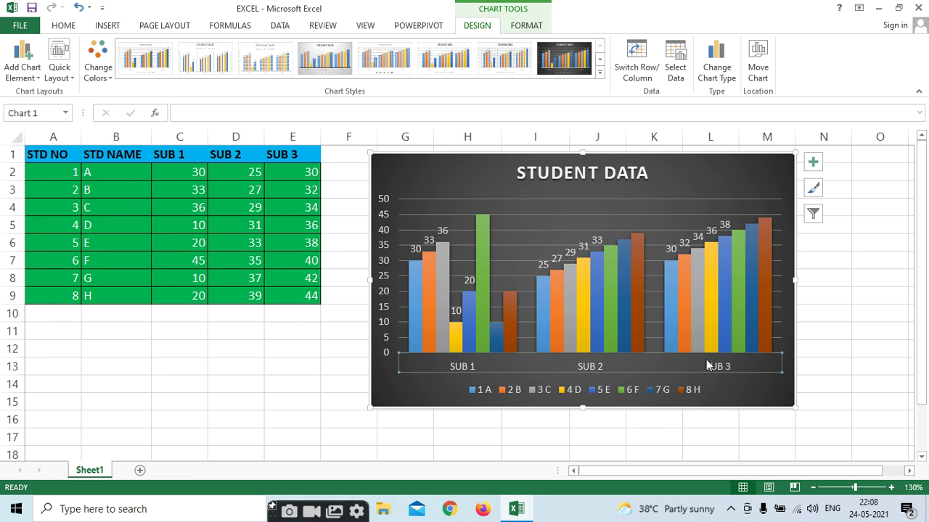
Step: Enlarge the chart to about 14.28 cm high and 15.06 cm wide and return to the top of Sheet1
click(526, 26)
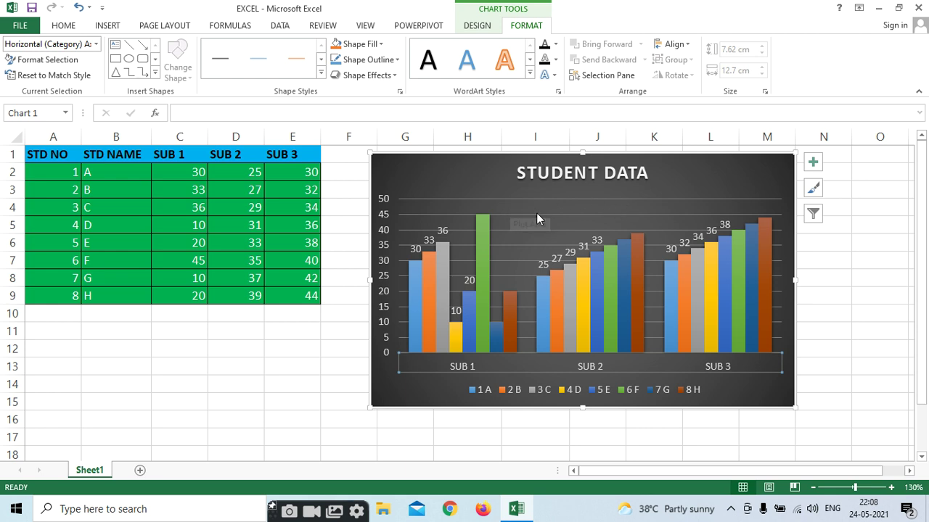
drag(796, 408, 874, 452)
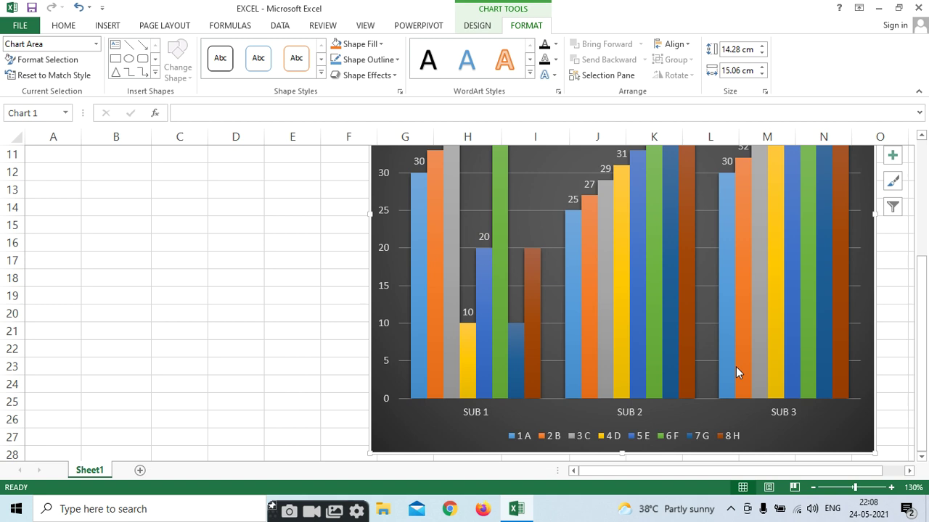
click(552, 179)
drag(922, 265, 925, 218)
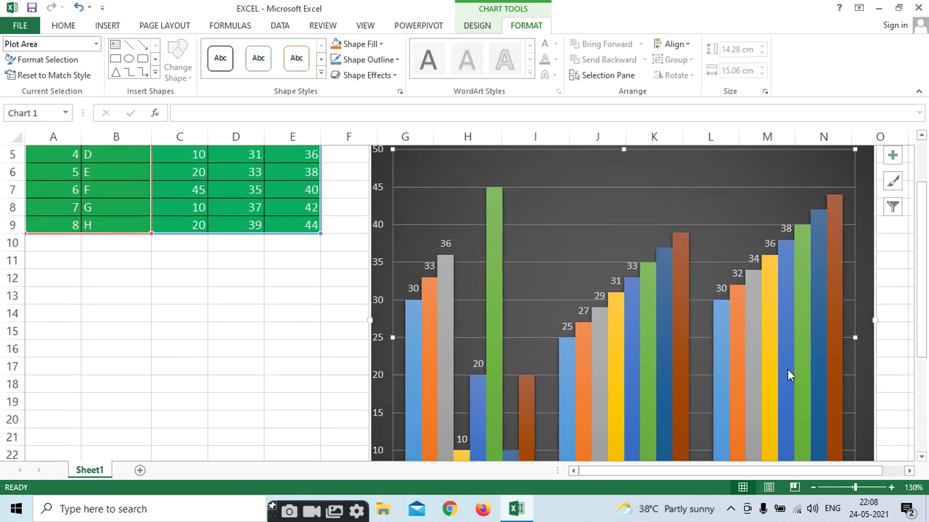
drag(918, 253, 919, 212)
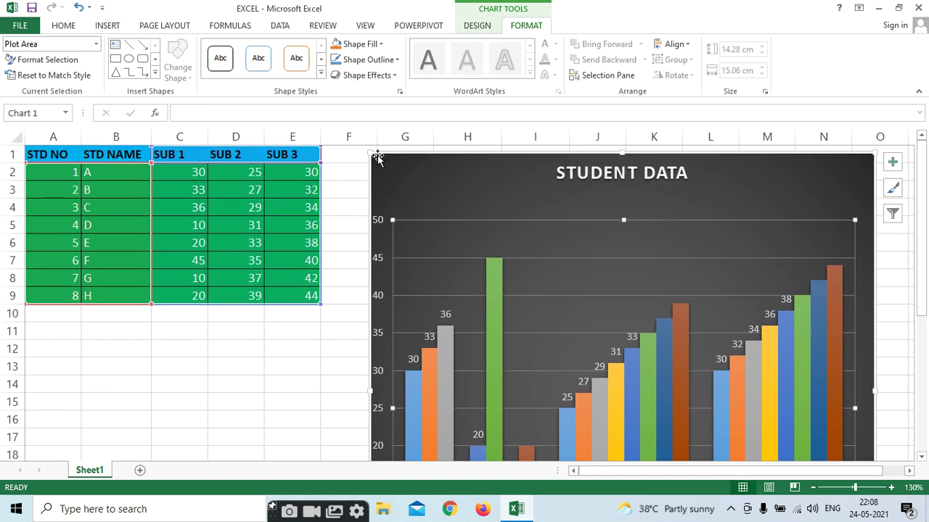
Step: Shrink the chart to about 10.79 cm high and 13.13 cm wide and move it up beside the marks table
drag(368, 150, 435, 269)
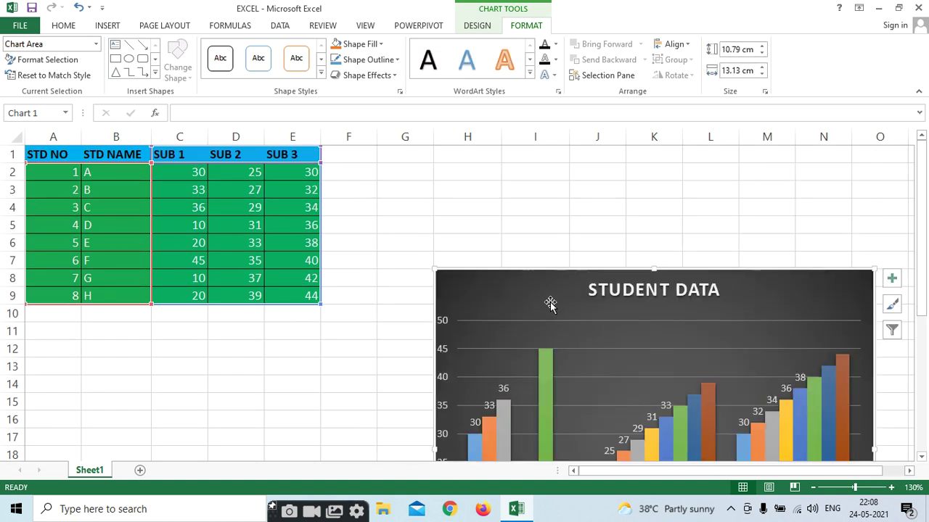
drag(550, 305, 460, 158)
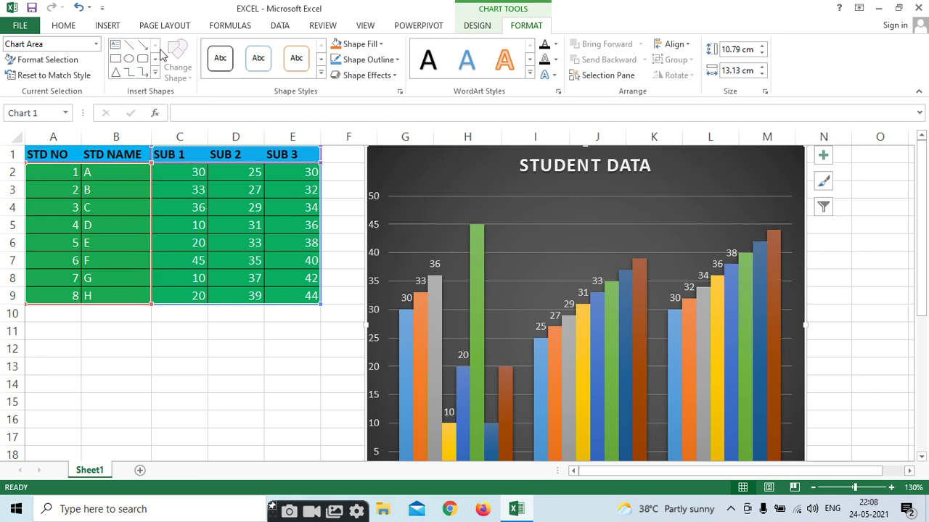
click(43, 60)
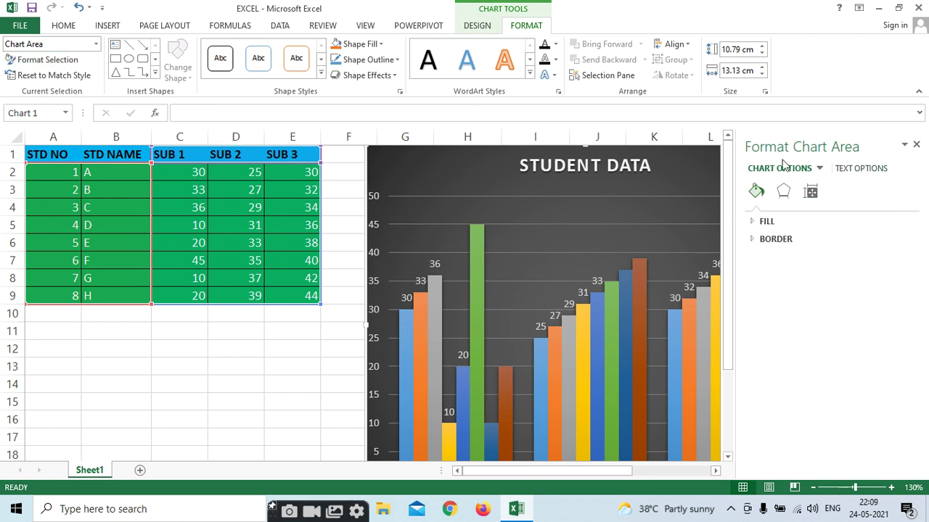
click(917, 144)
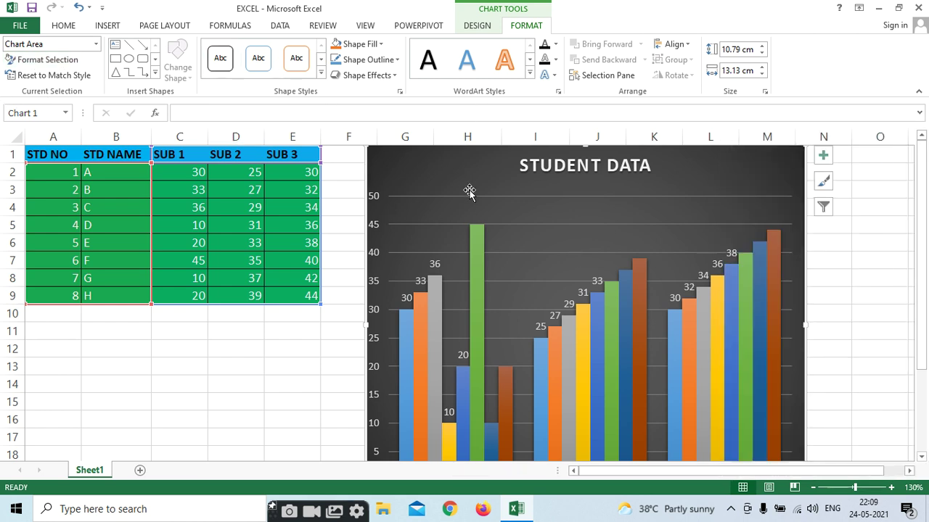
Step: Apply the gold gradient shape style to the chart area
click(320, 74)
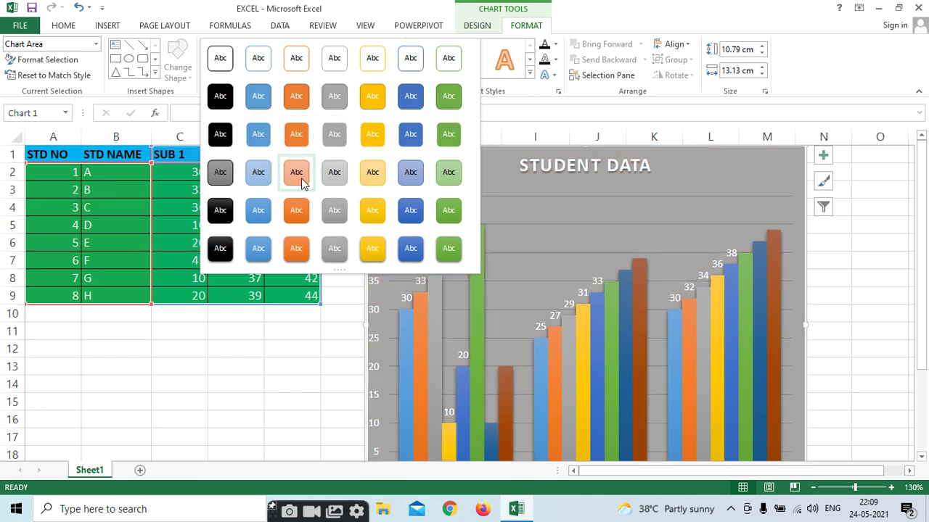
click(372, 214)
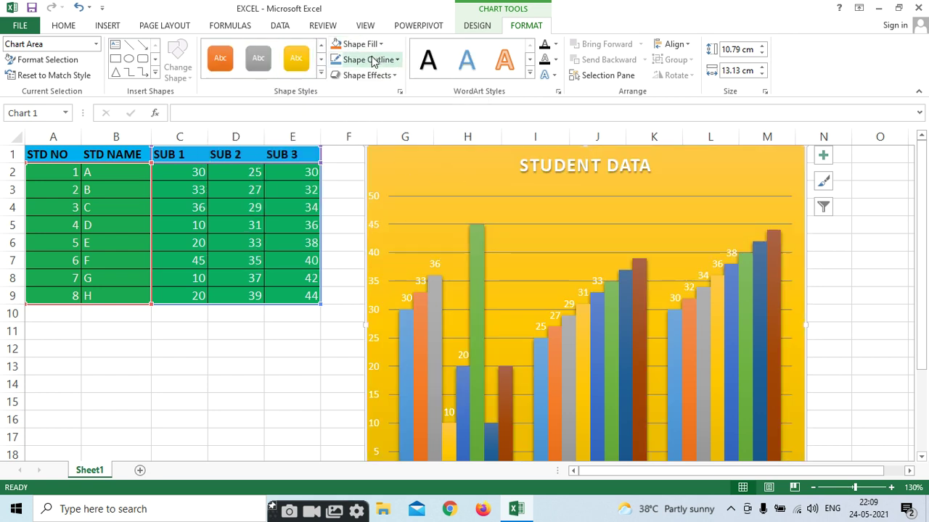
drag(391, 154, 397, 159)
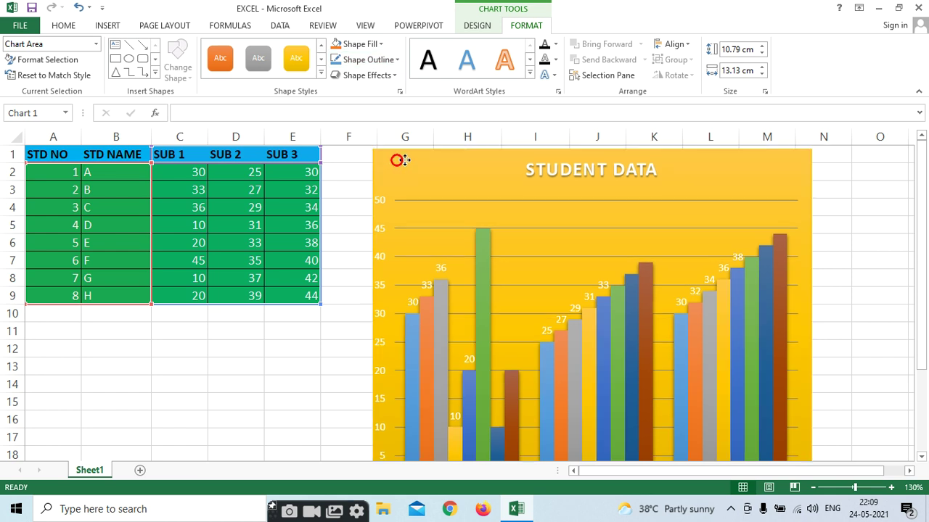
Step: Fill the chart area with the standard purple colour
click(108, 25)
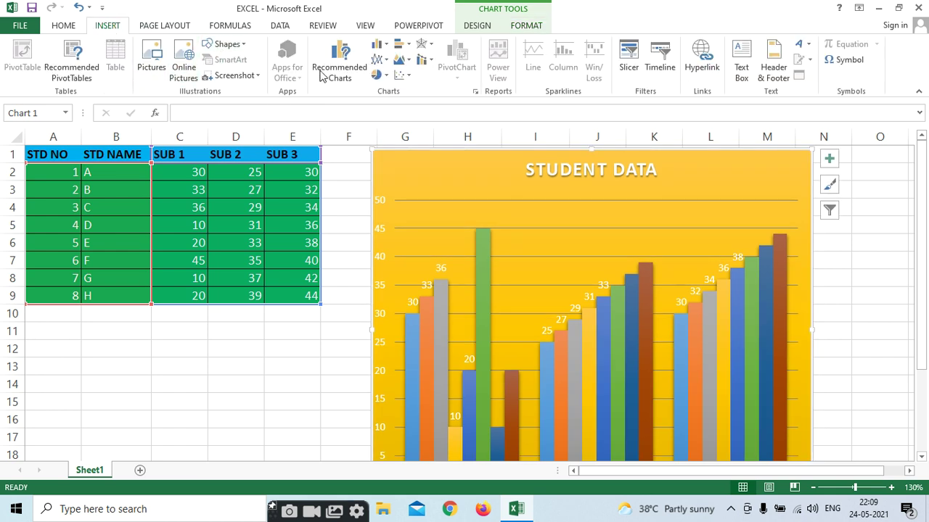
click(524, 26)
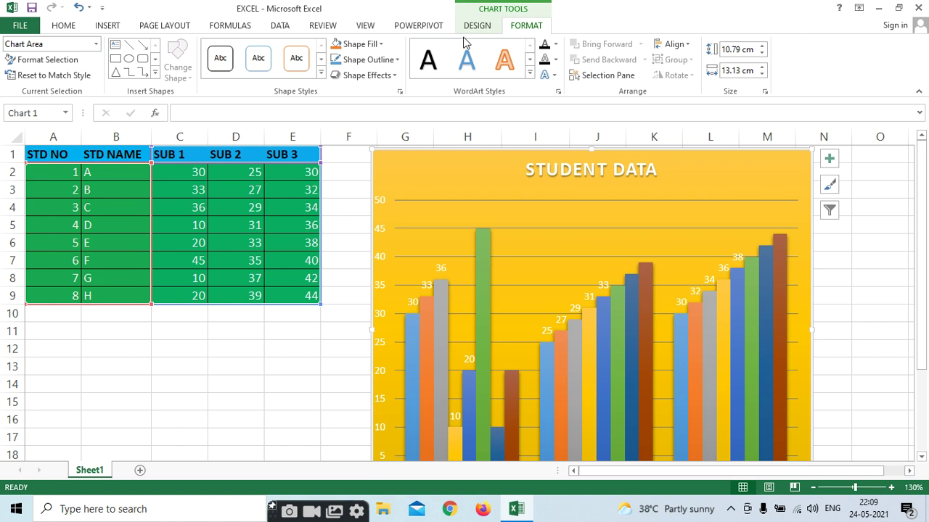
click(378, 44)
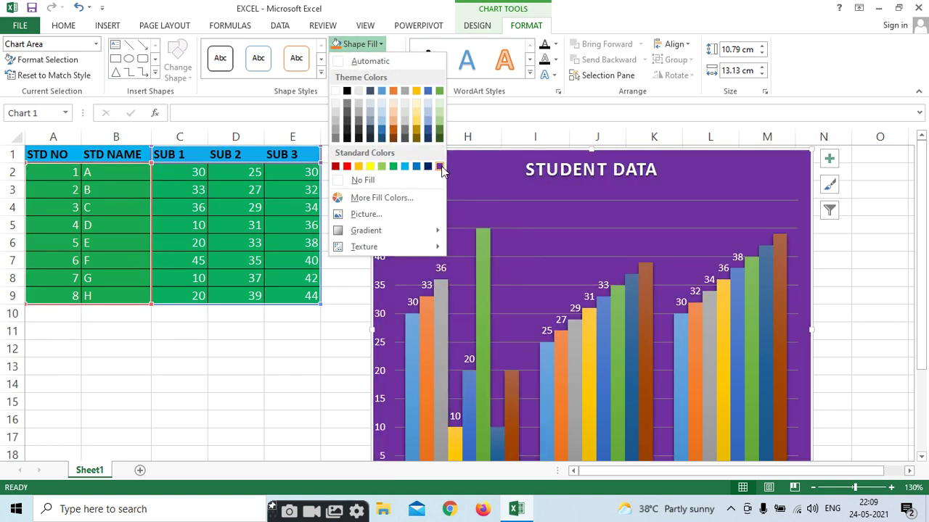
click(439, 167)
Step: Fill the chart area with the daisy picture download (2) from the Saved Pictures folder
click(378, 44)
click(365, 217)
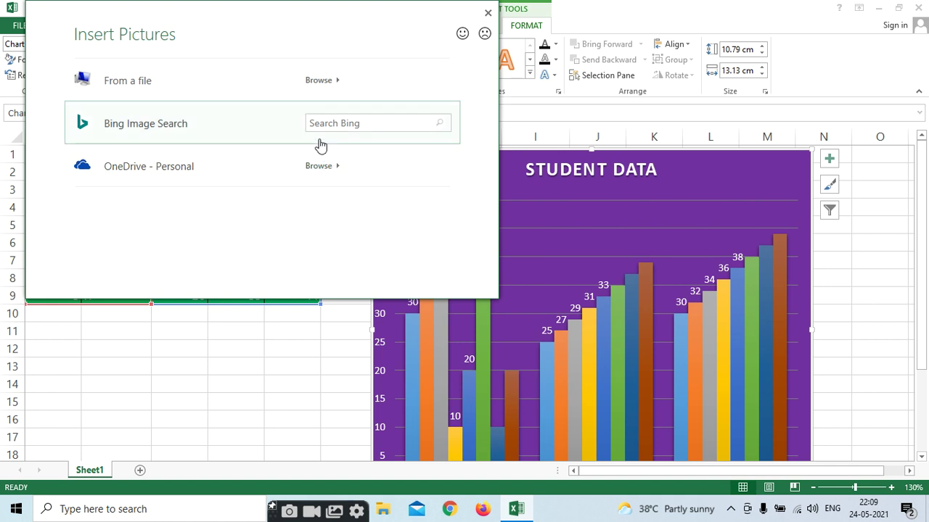
click(279, 90)
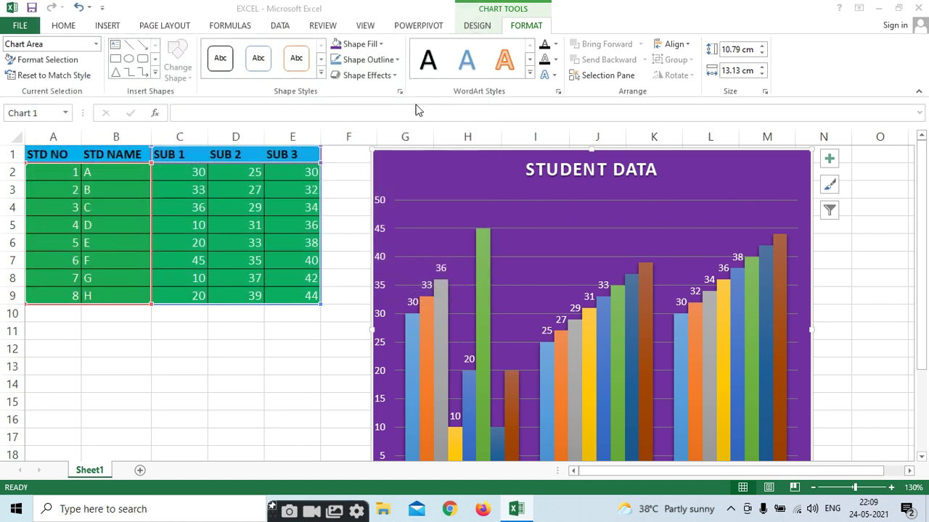
double_click(274, 135)
click(247, 134)
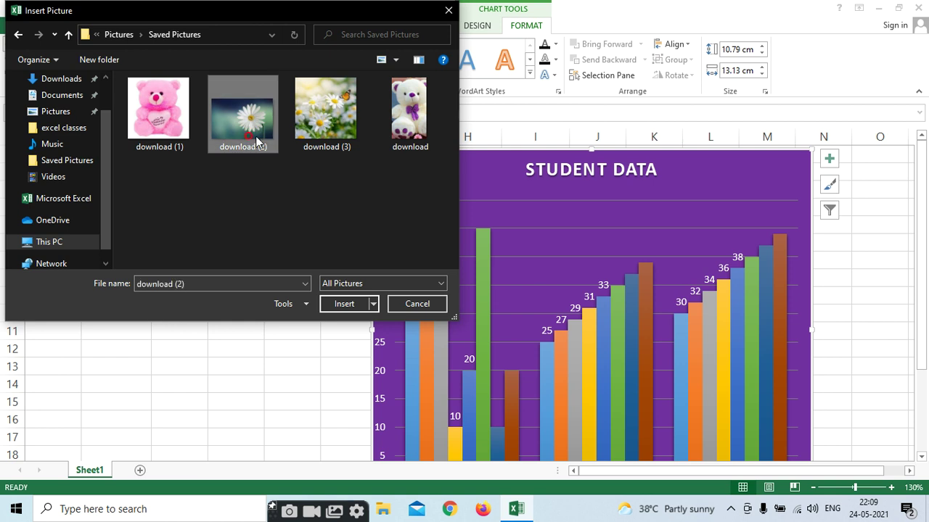
click(334, 304)
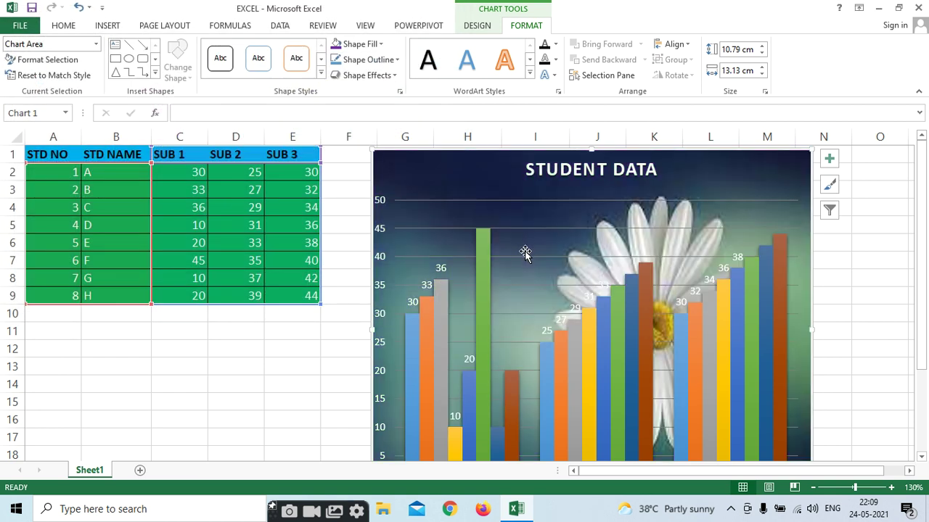
Step: Enlarge the chart to about 11.93 cm high and 13.92 cm wide by extending its right and lower edges
scroll(726, 236, down, 2)
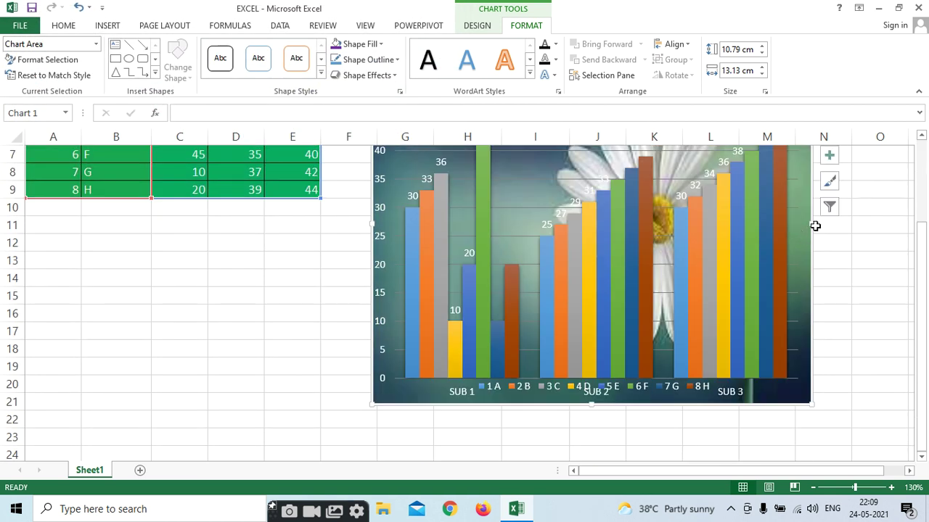
drag(812, 226, 837, 227)
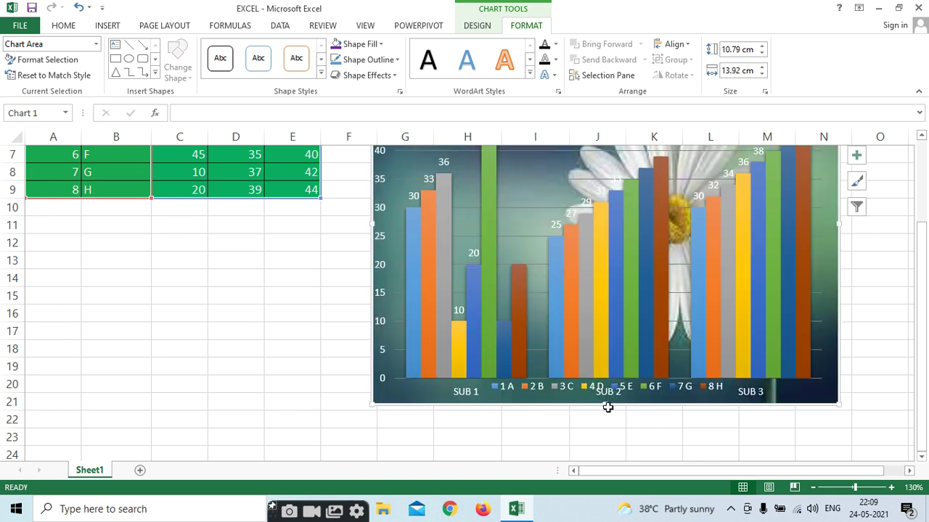
drag(604, 407, 605, 440)
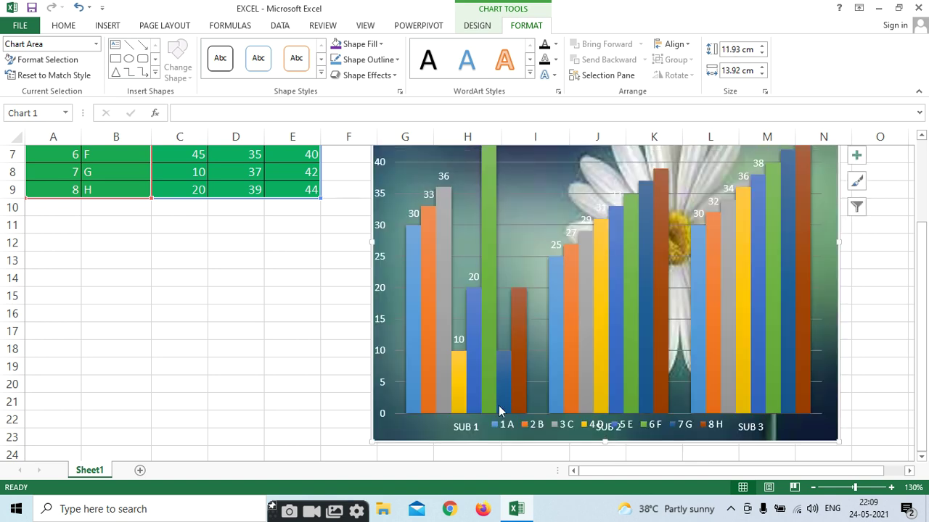
scroll(667, 373, up, 2)
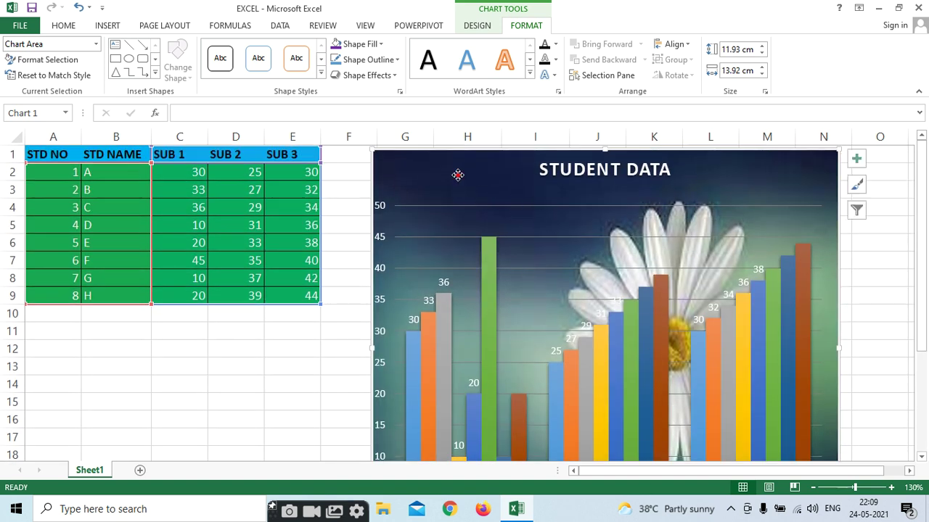
Step: Preview gradient fills for the chart area and apply the fish fossil texture as its background
click(377, 44)
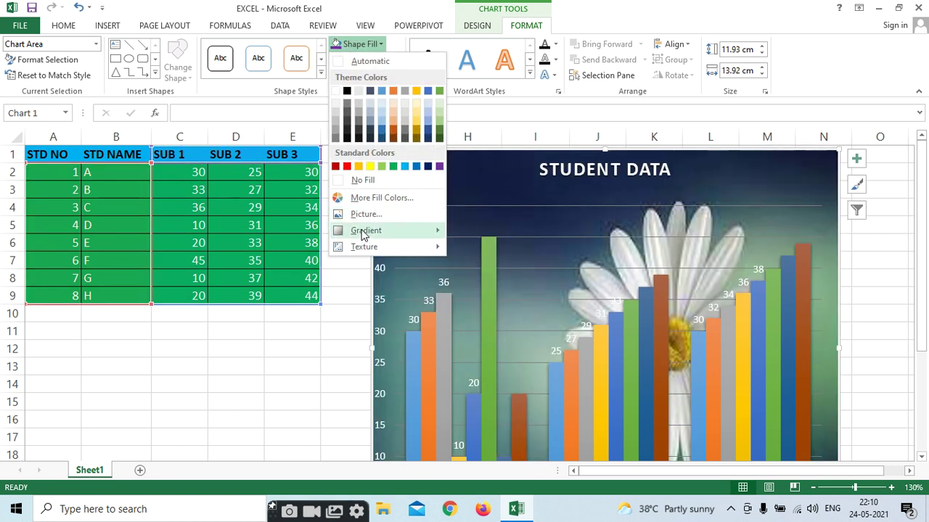
mouse_move(364, 235)
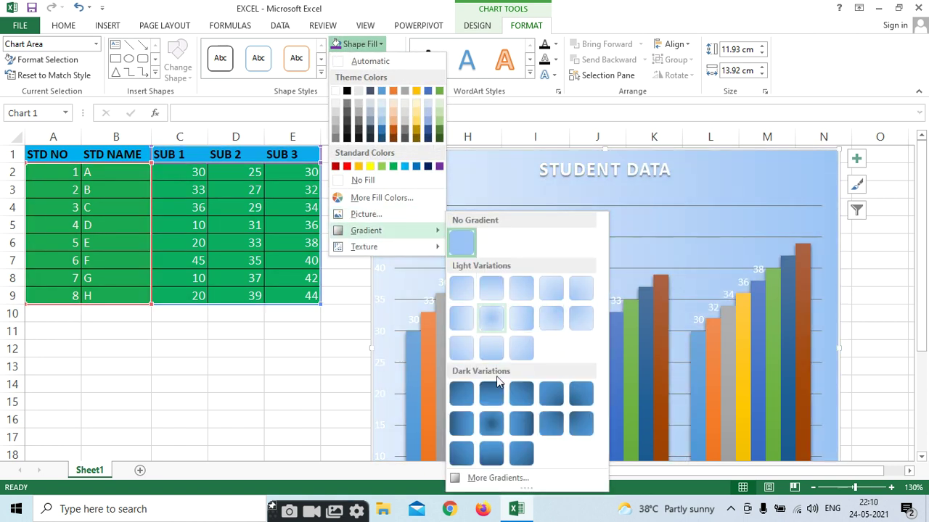
mouse_move(398, 248)
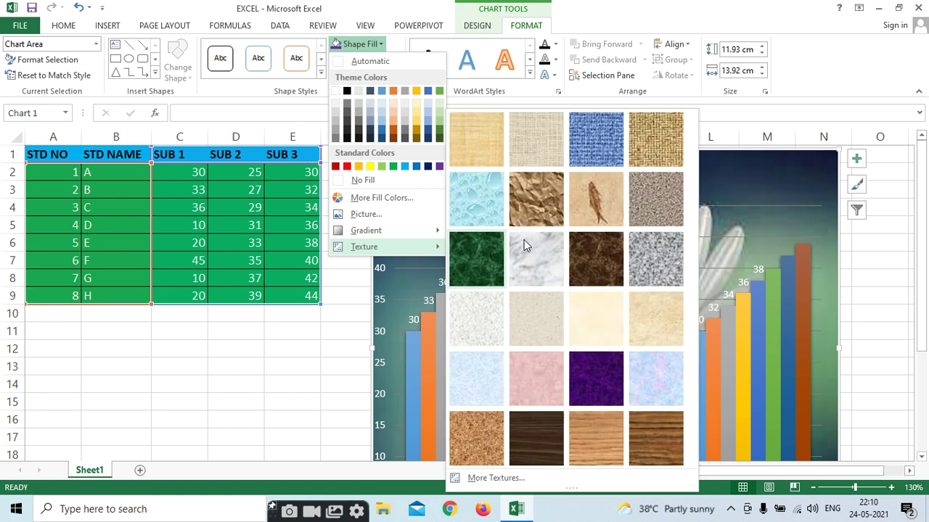
click(589, 196)
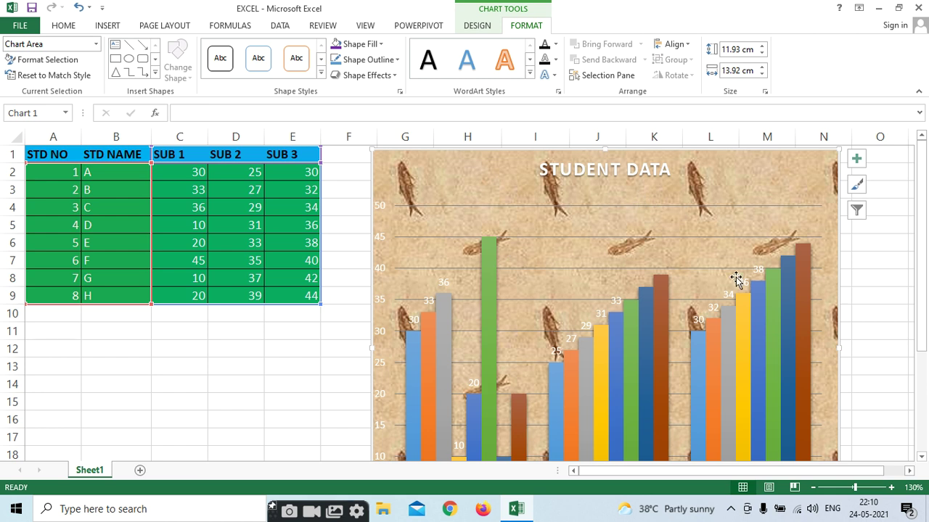
Step: Select student F's columns in the chart and fill that series with the dark green marble texture
click(488, 284)
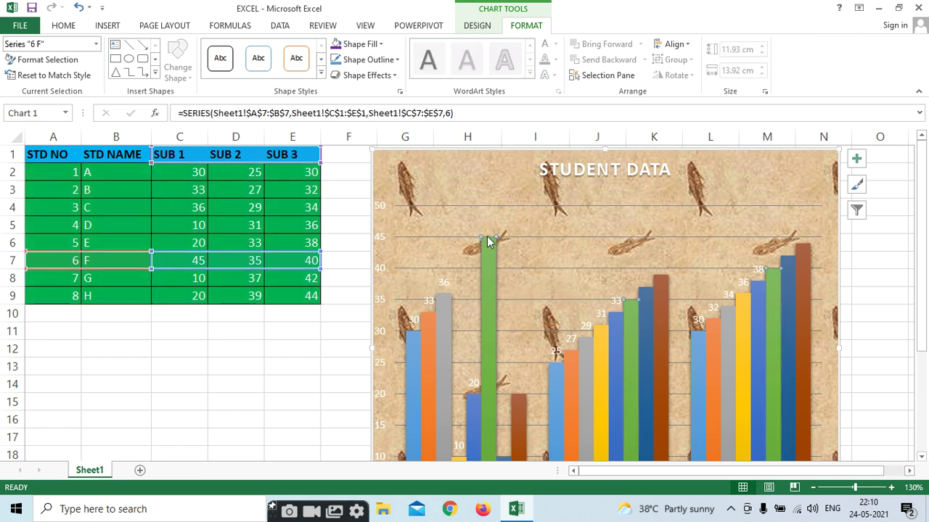
click(450, 319)
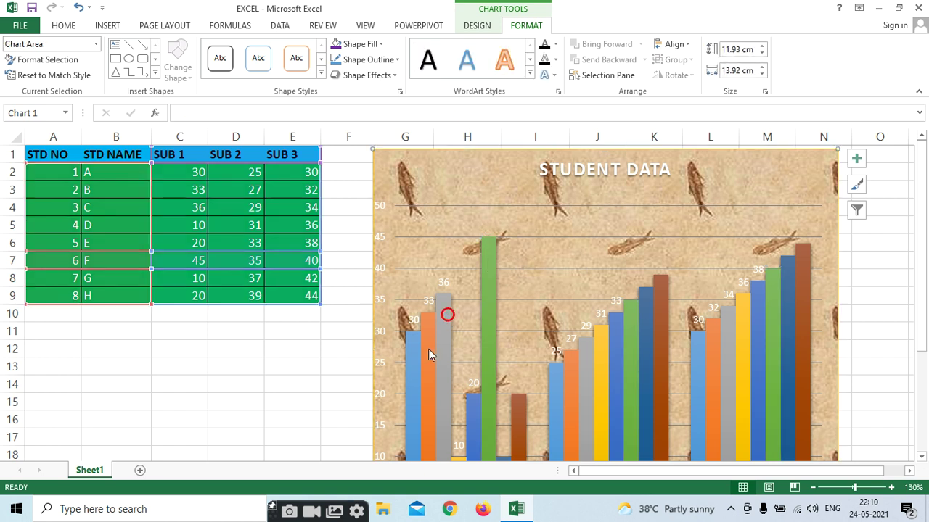
click(490, 288)
click(450, 318)
click(488, 290)
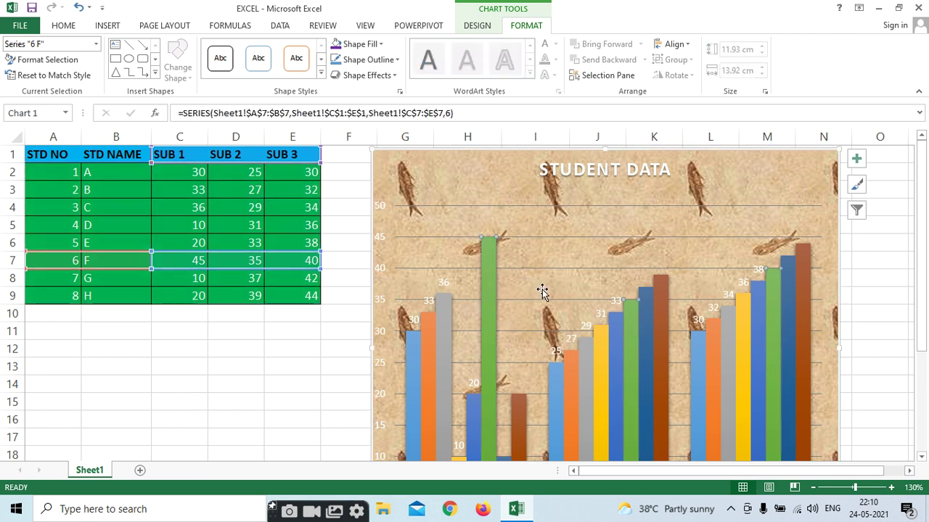
scroll(542, 291, down, 1)
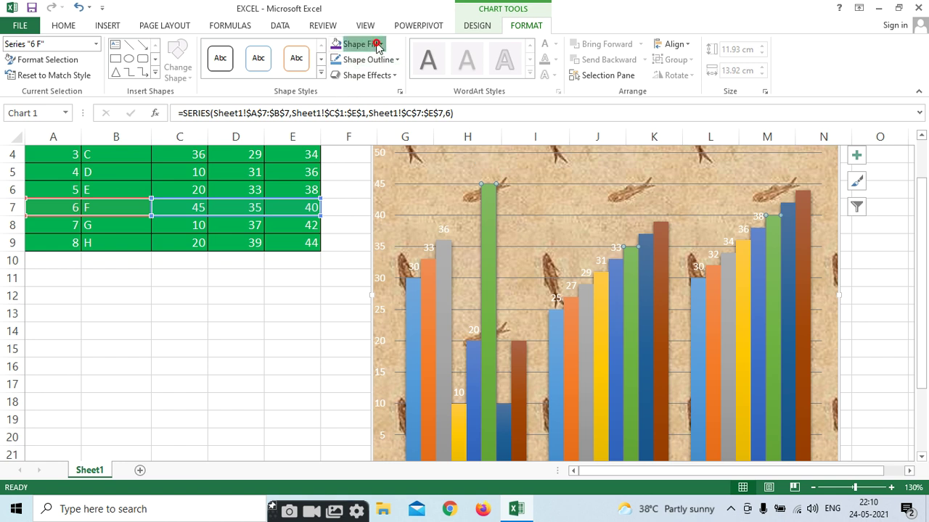
click(376, 45)
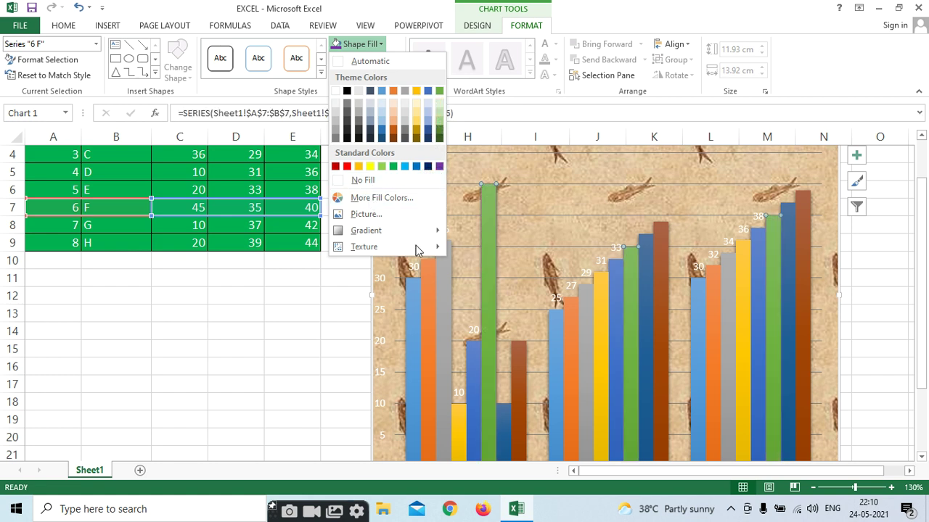
mouse_move(370, 248)
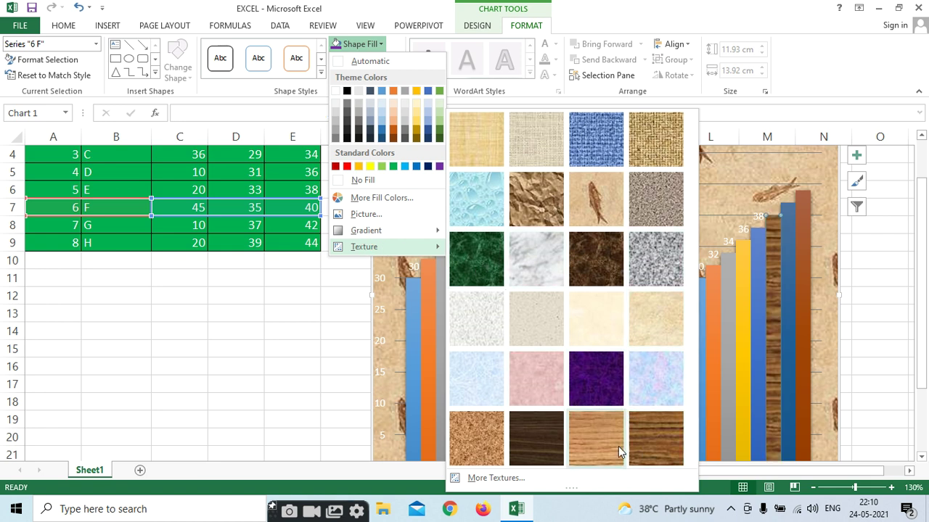
click(486, 267)
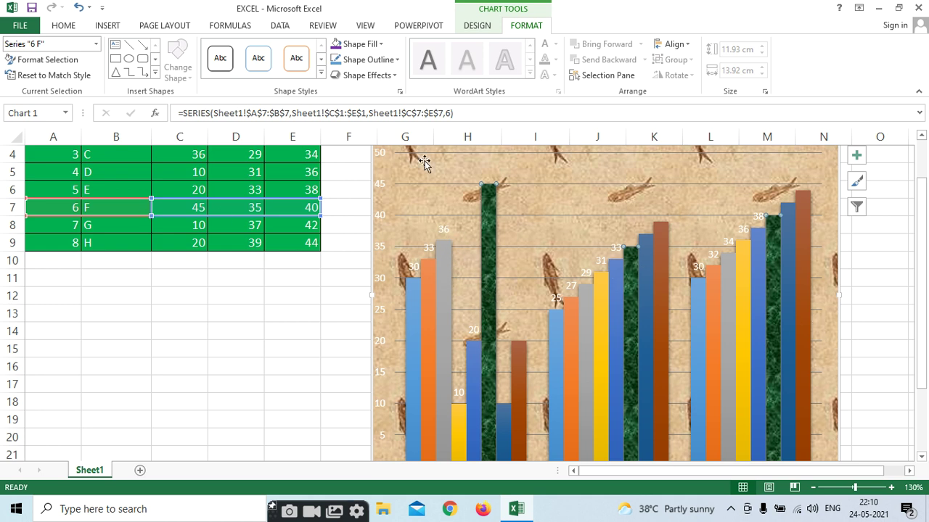
Step: Give the chart's plot area a standard purple outline with a weight of 1½ pt
click(388, 64)
click(563, 197)
click(550, 180)
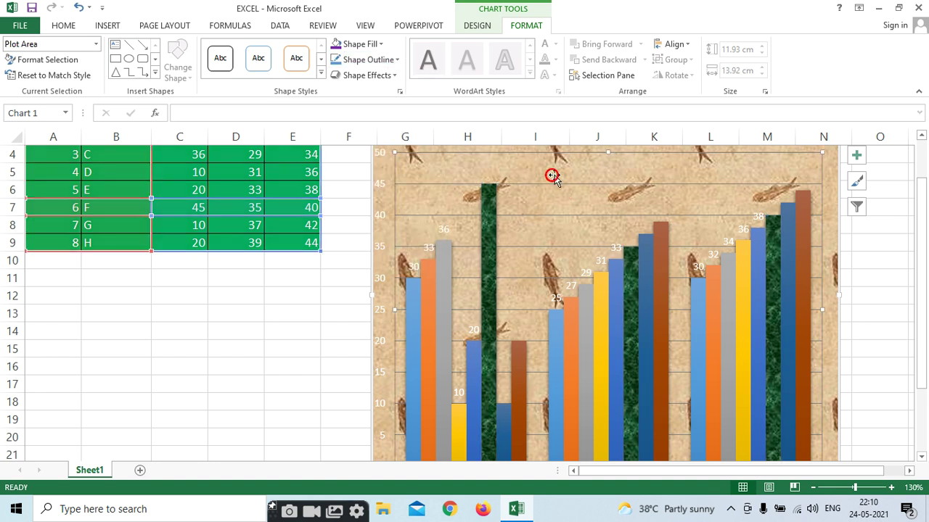
click(386, 60)
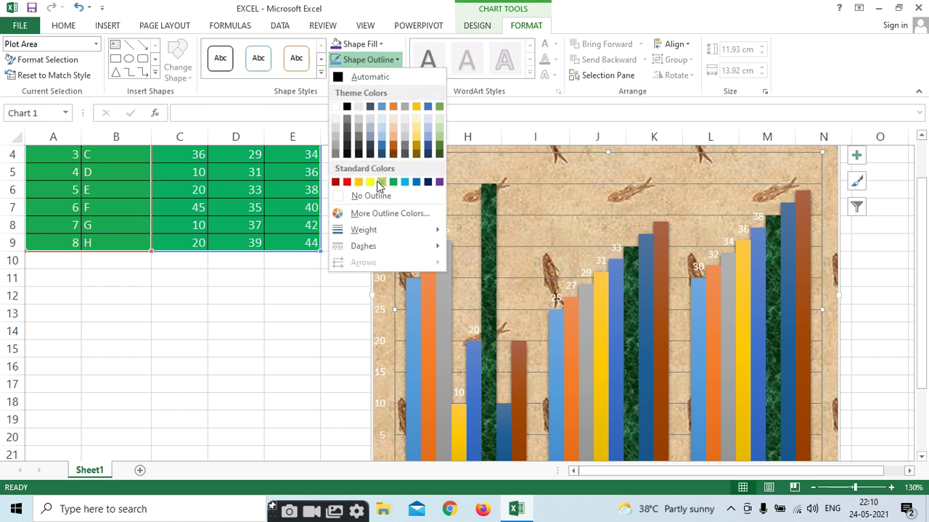
click(441, 182)
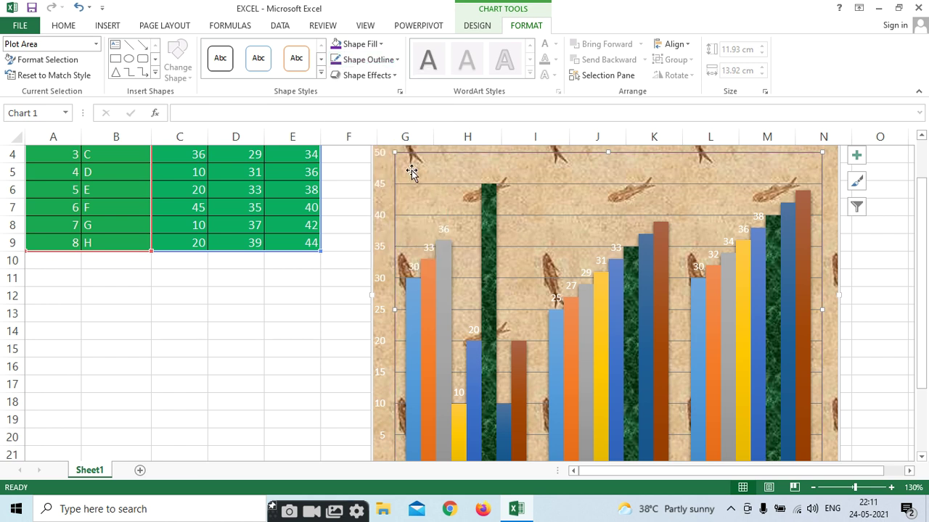
click(392, 60)
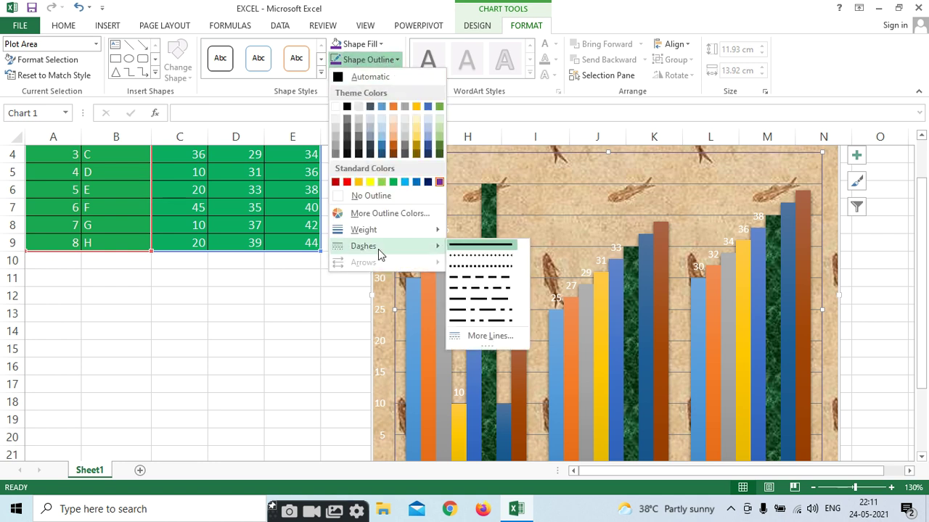
mouse_move(391, 231)
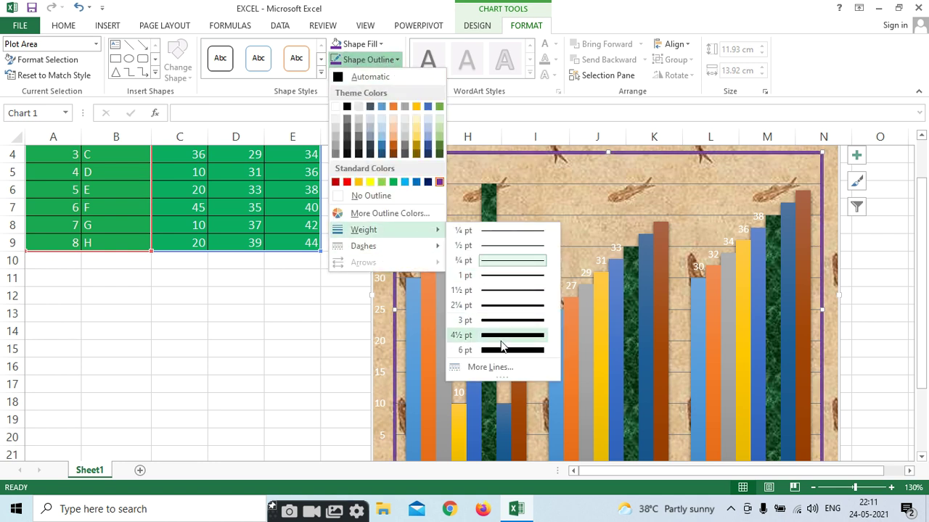
click(498, 290)
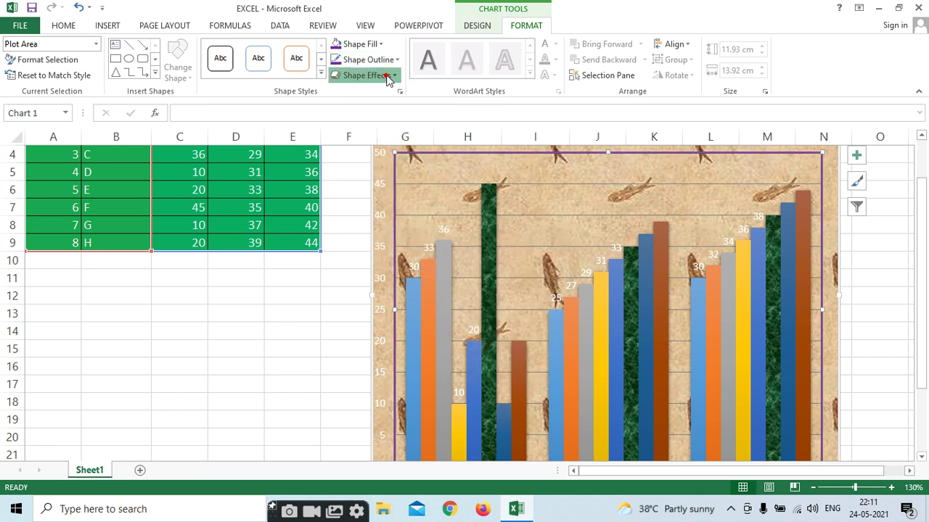
Step: Try a preset shape effect and a parallel 3-D rotation on the chart's plot area
click(366, 74)
mouse_move(377, 97)
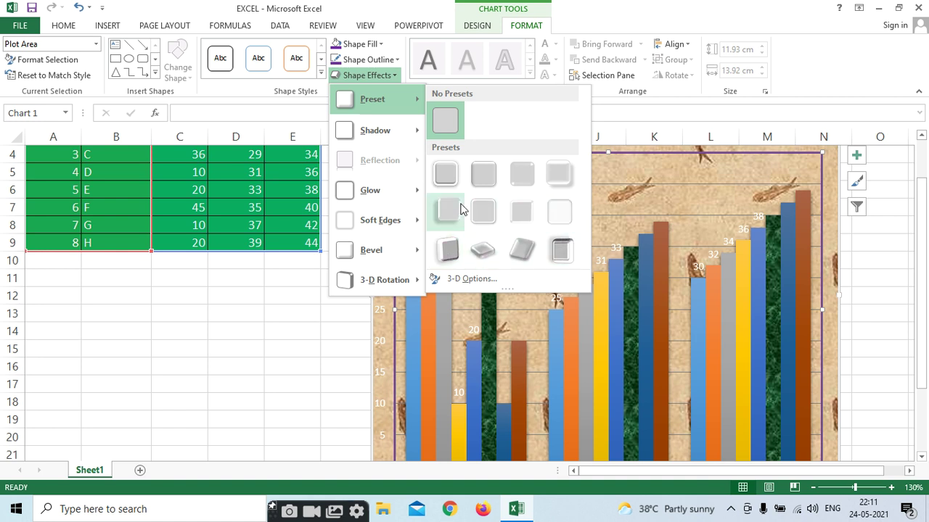
click(563, 175)
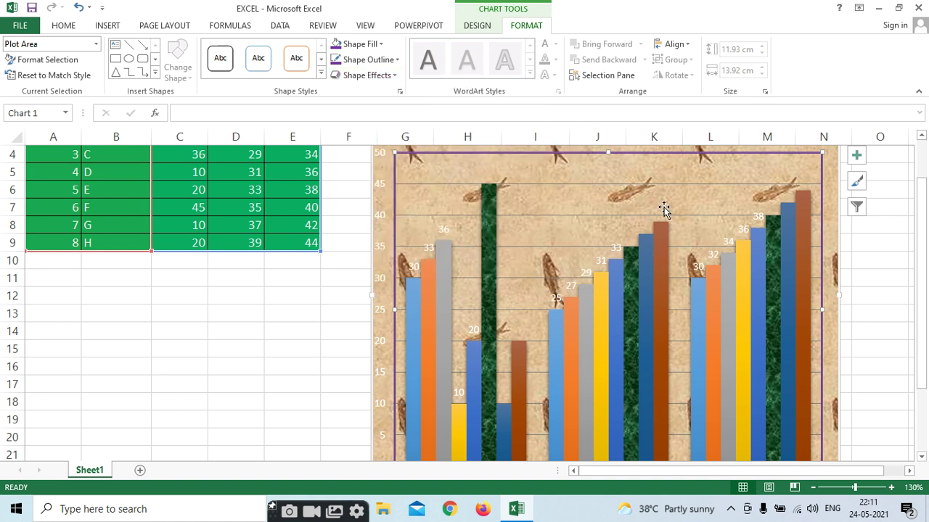
click(362, 75)
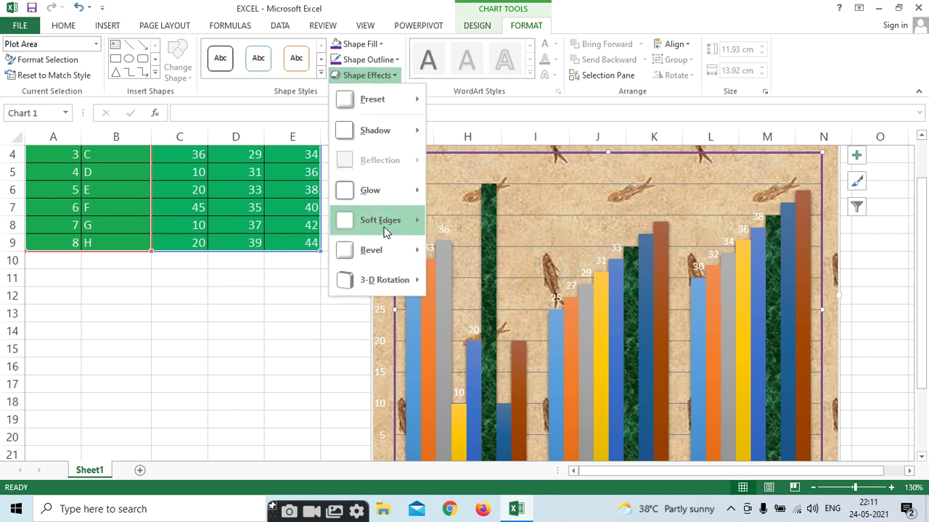
mouse_move(385, 279)
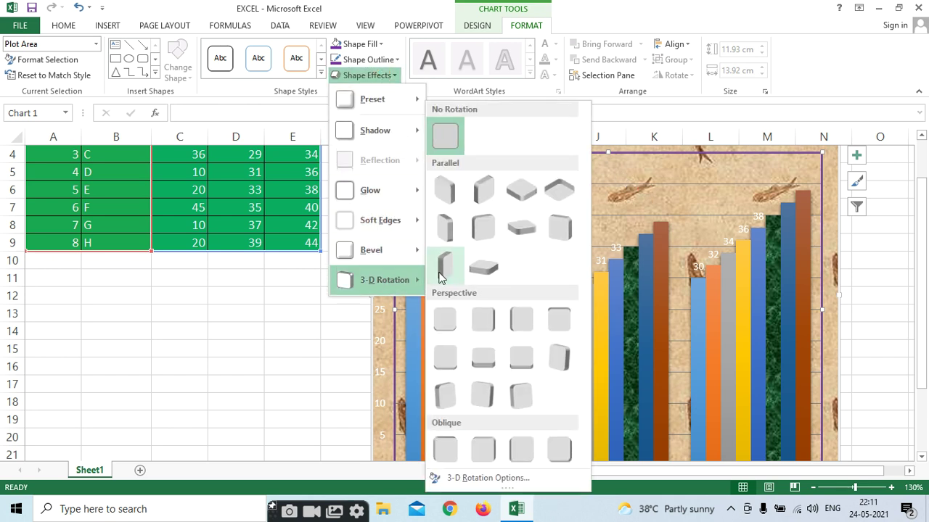
click(483, 267)
click(526, 217)
scroll(549, 223, down, 1)
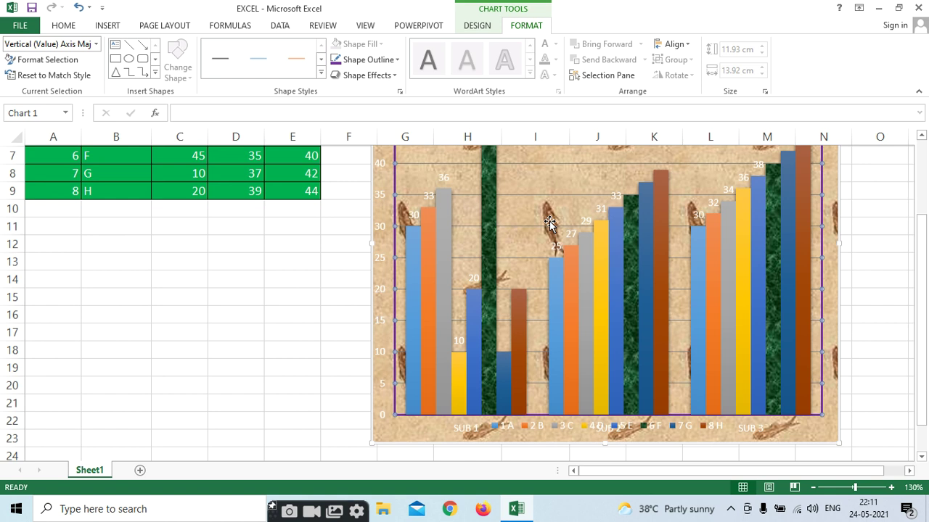
click(491, 257)
scroll(440, 264, up, 2)
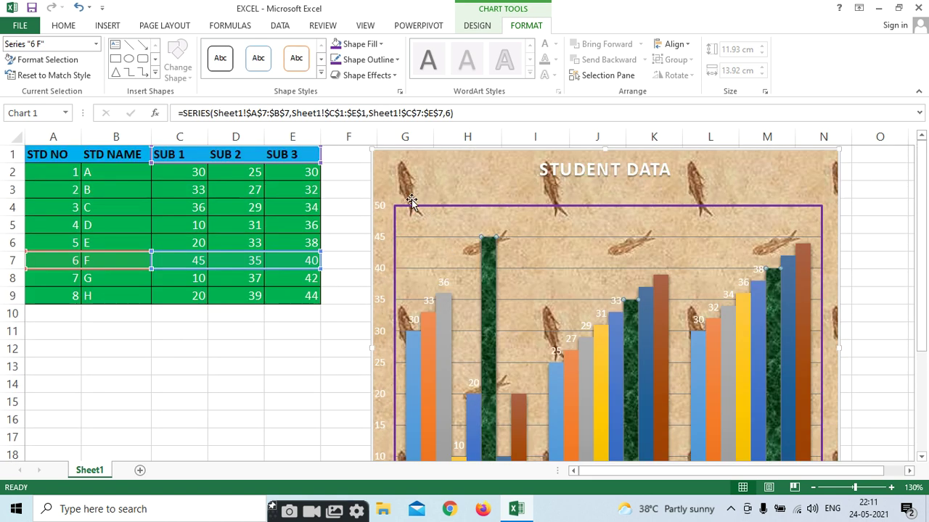
Step: Try an inner shadow and a parallel 3-D rotation on the chart area
drag(440, 175, 445, 174)
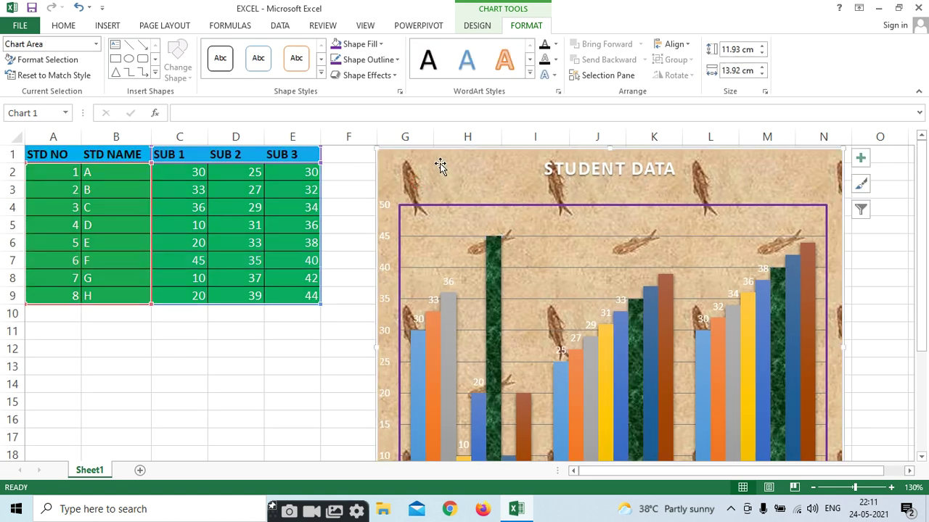
click(365, 75)
mouse_move(391, 131)
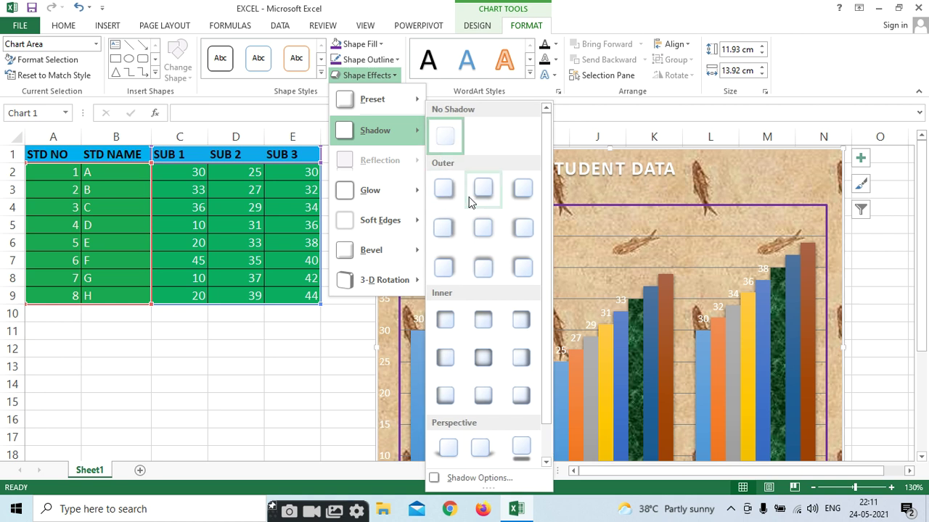
click(448, 325)
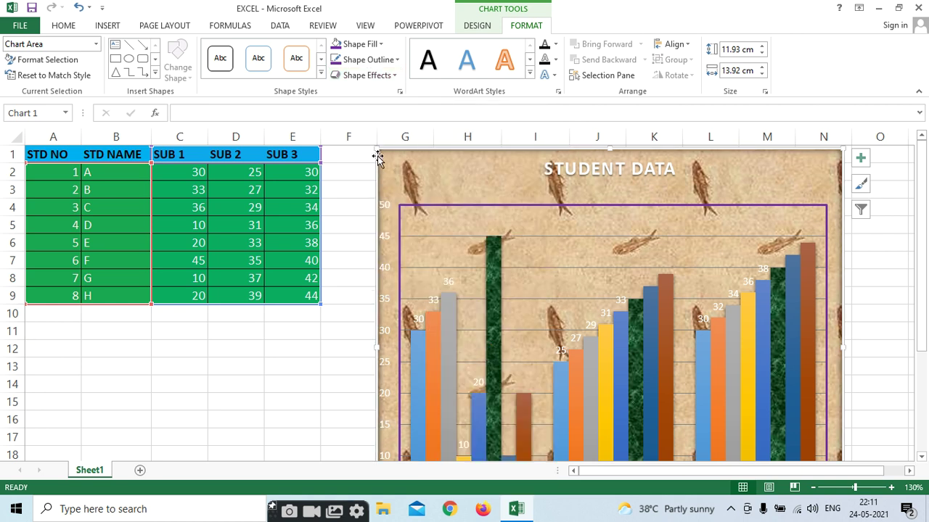
click(381, 75)
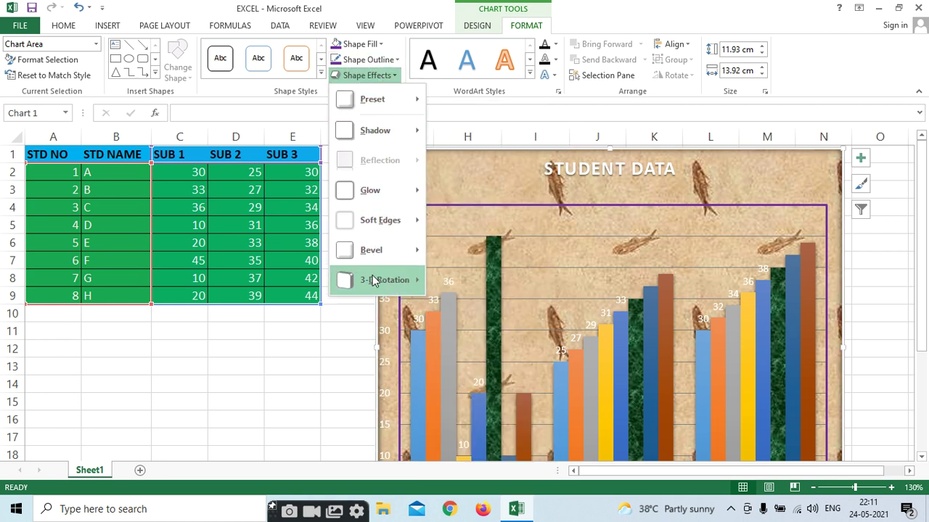
mouse_move(373, 280)
click(483, 265)
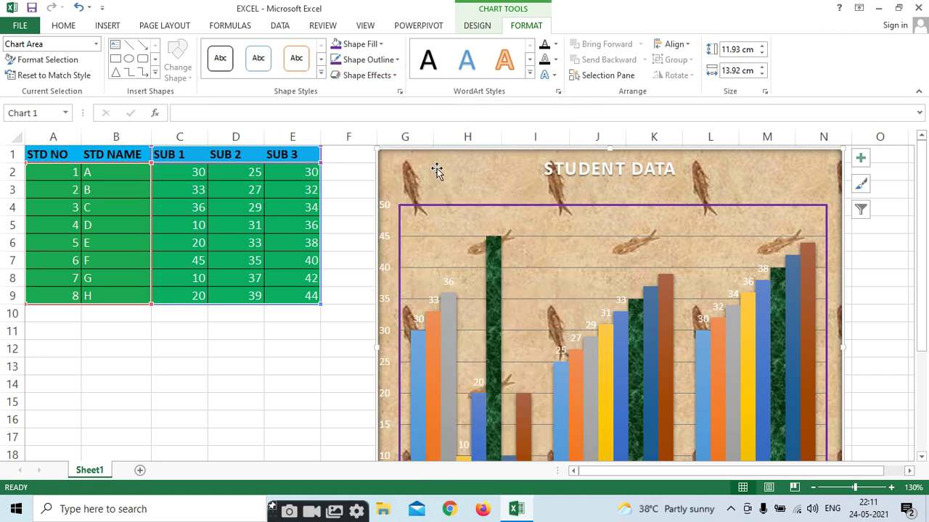
Step: Replace the chart area's inner shadow with the perspective shadow that falls below the shape
click(367, 74)
mouse_move(377, 129)
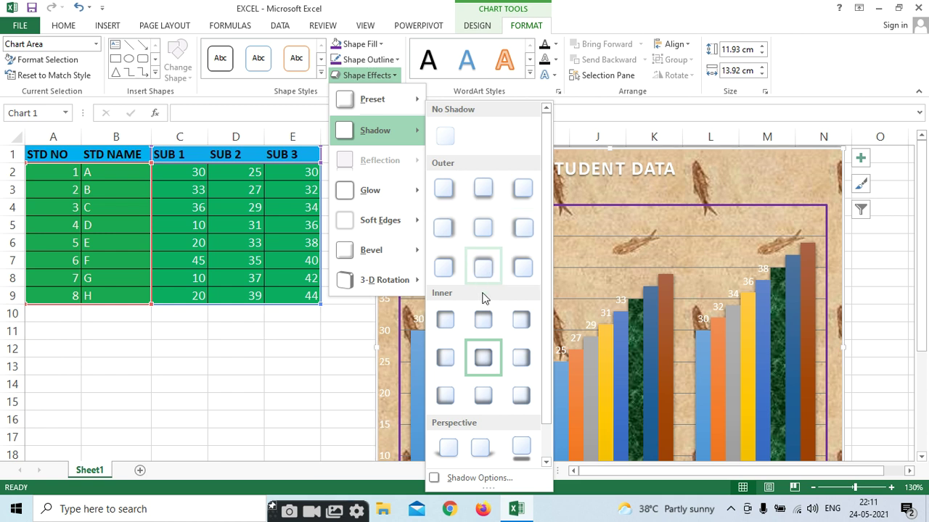
click(521, 448)
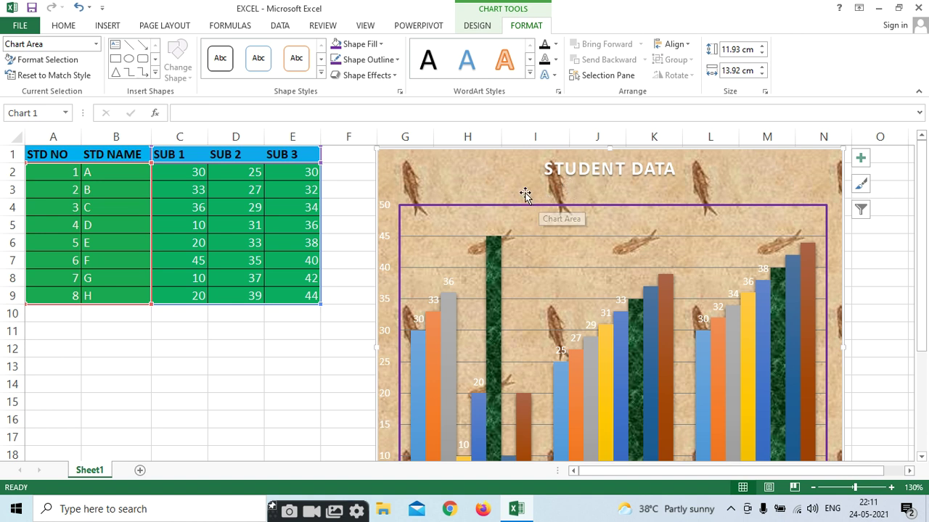
Step: Apply the white WordArt style with an orange outline to all chart text, and recolour its fill and outline standard purple
click(529, 74)
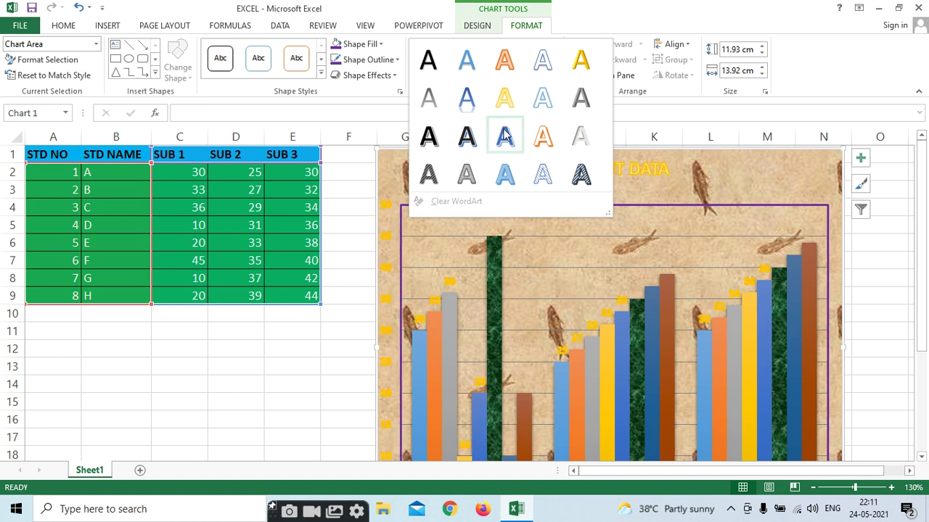
click(543, 136)
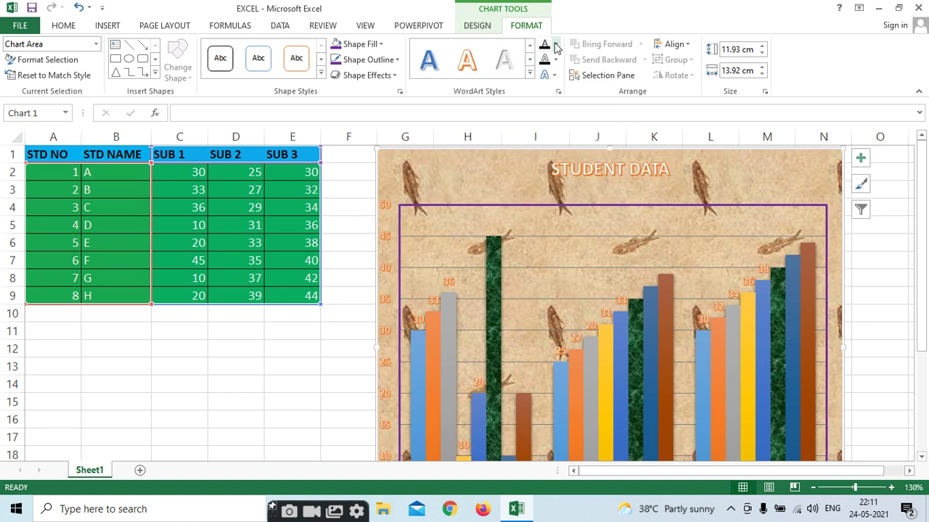
click(555, 46)
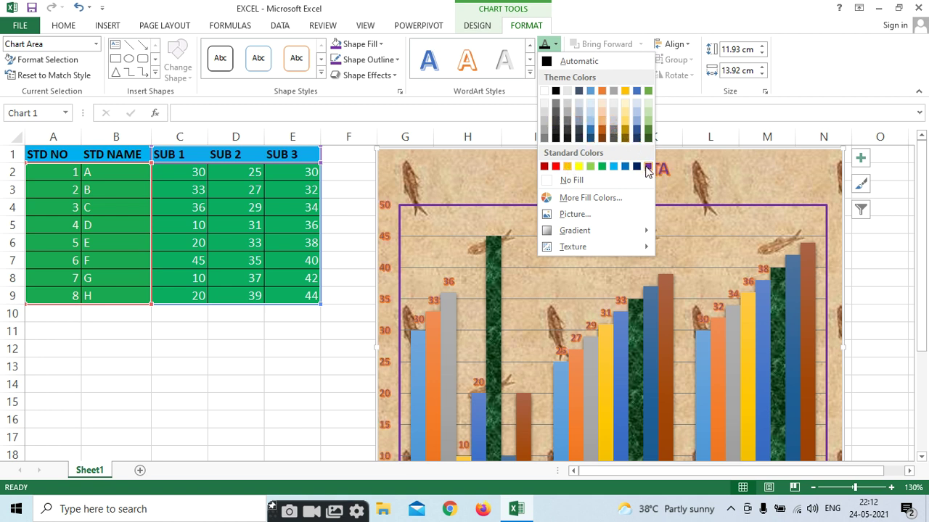
click(605, 86)
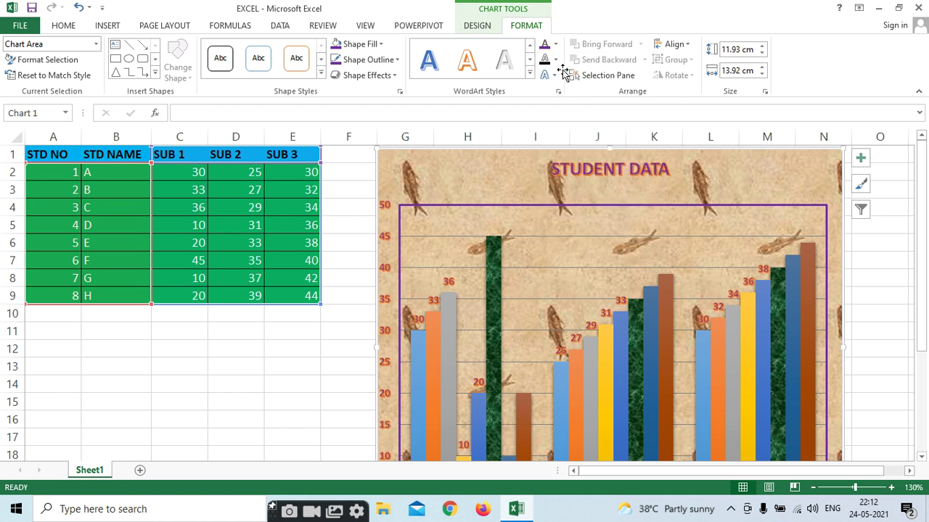
click(557, 61)
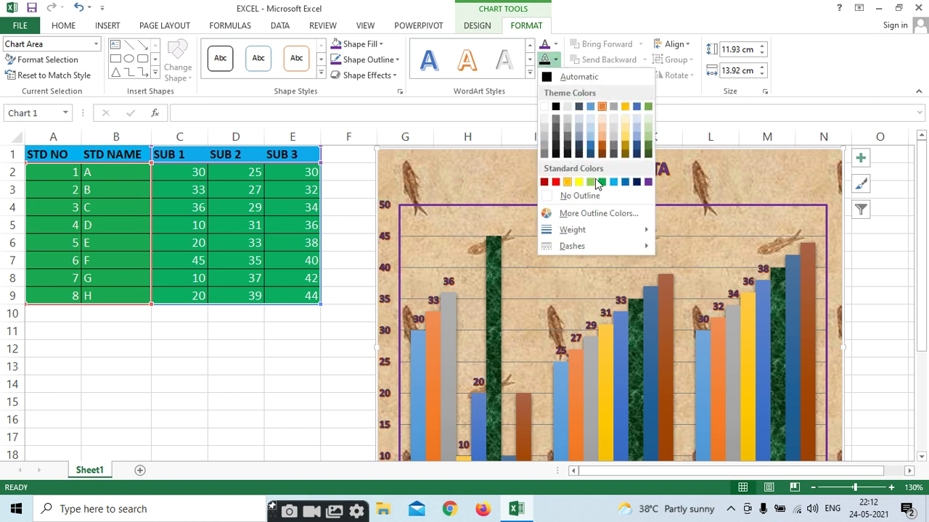
click(651, 187)
Step: Add a perspective shadow falling below the letters to the chart's text
click(554, 77)
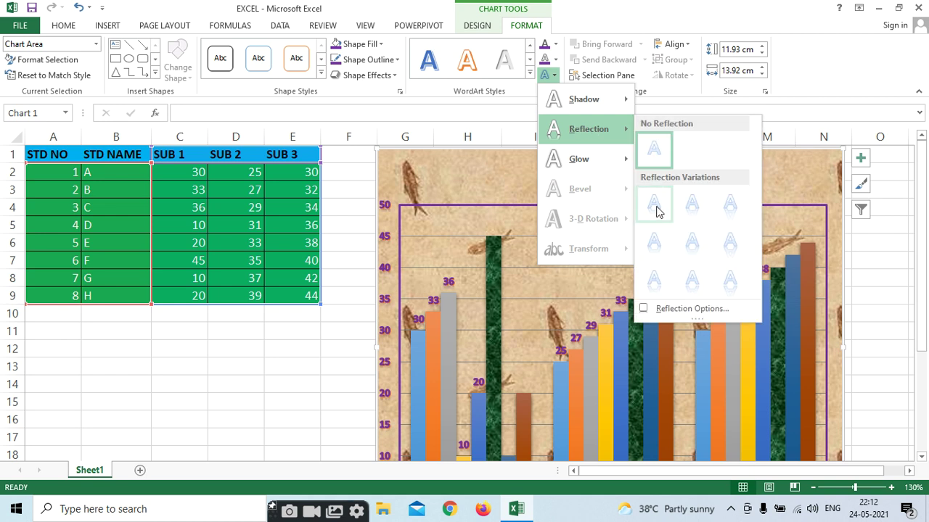
mouse_move(606, 112)
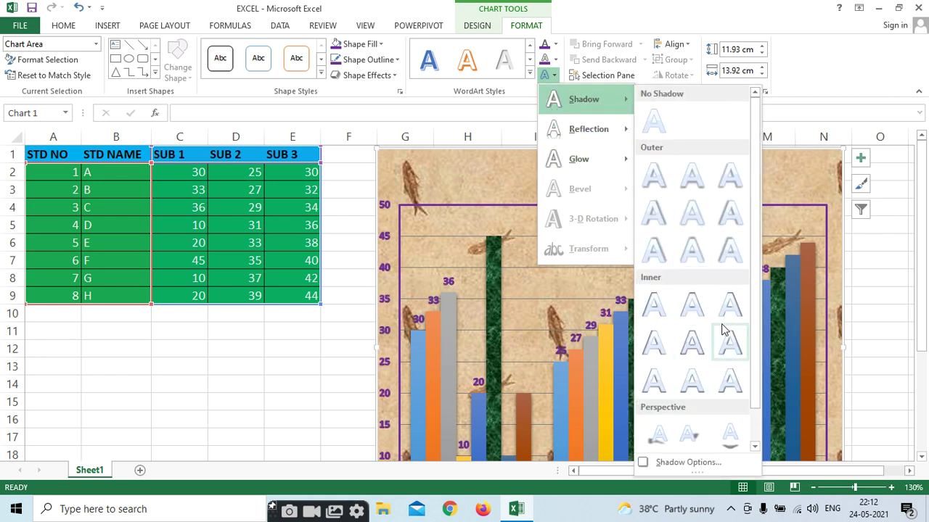
click(729, 444)
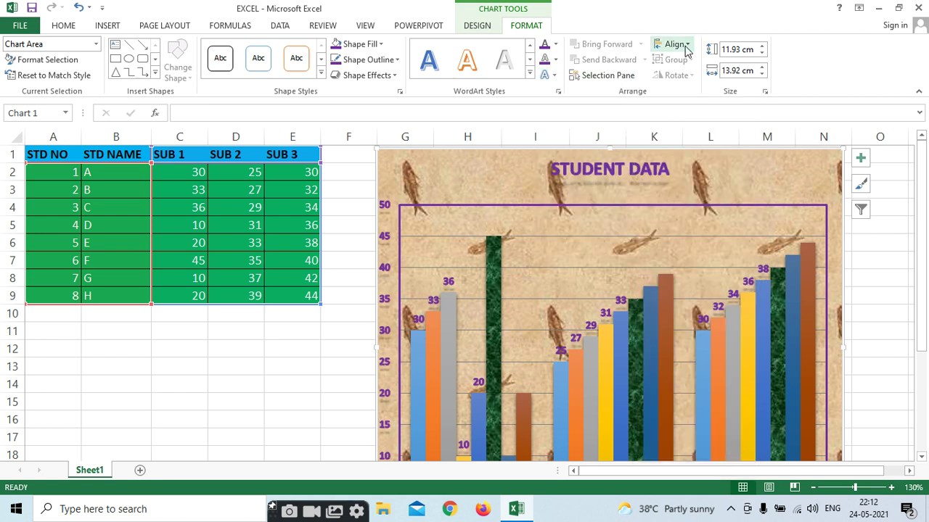
Step: Check the sheet's list of selectable objects and set the chart's height to 12.4 cm
click(598, 76)
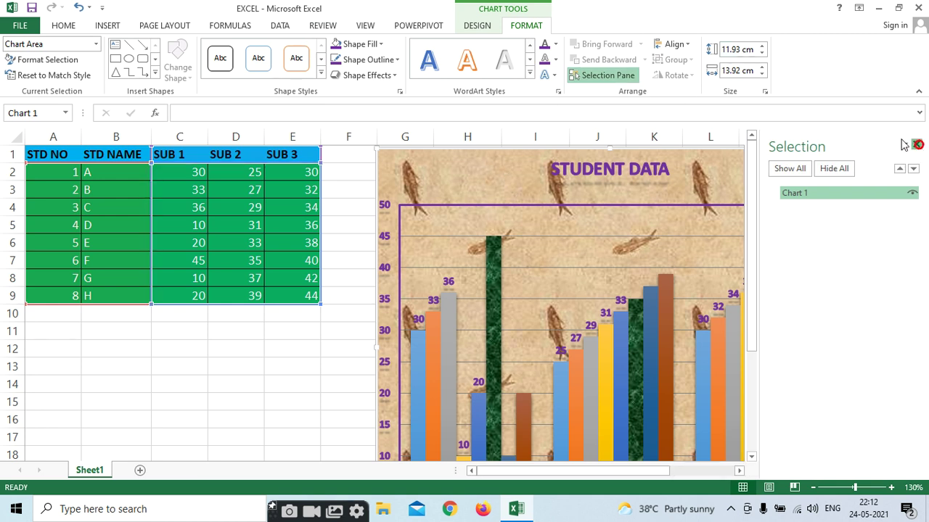
click(916, 145)
click(762, 47)
click(762, 47)
click(762, 47)
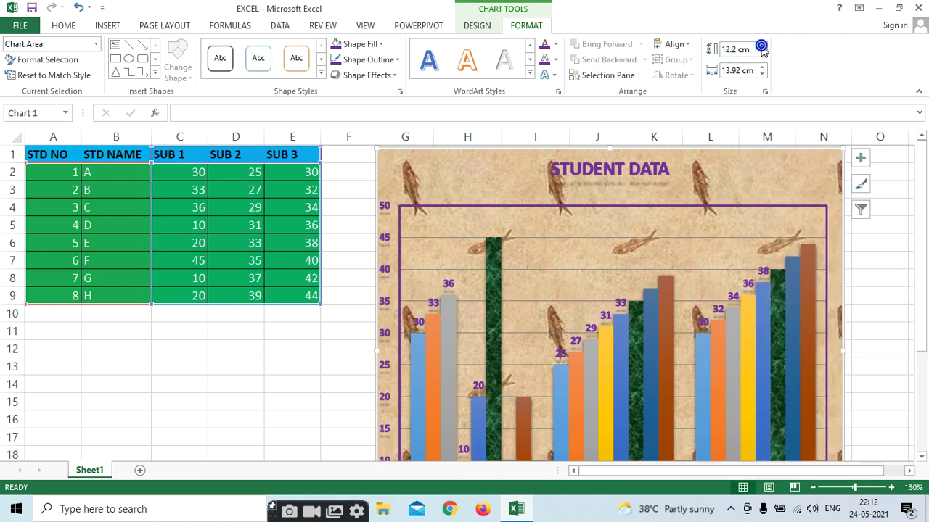
click(762, 46)
click(762, 47)
click(761, 46)
click(762, 53)
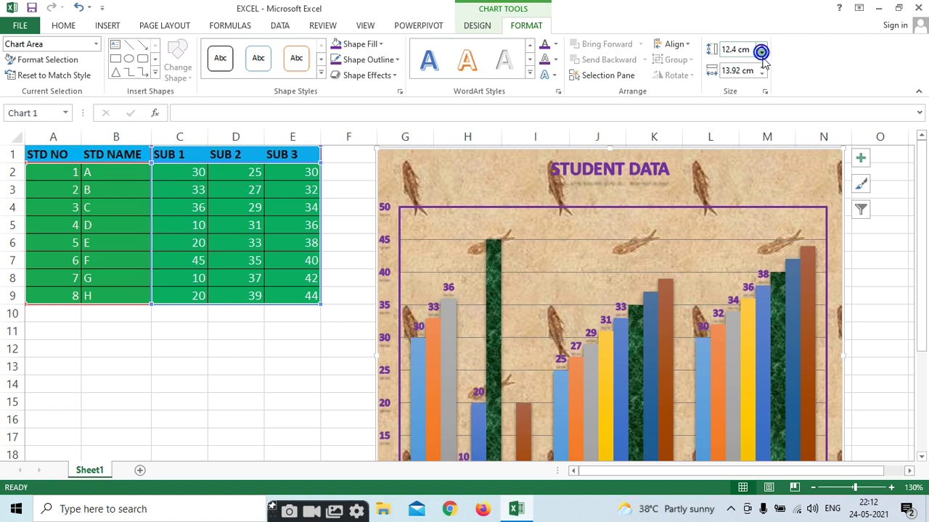
Step: Set the chart's width to 15.1 cm
click(762, 66)
click(762, 66)
click(761, 66)
click(762, 66)
click(762, 66)
click(762, 66)
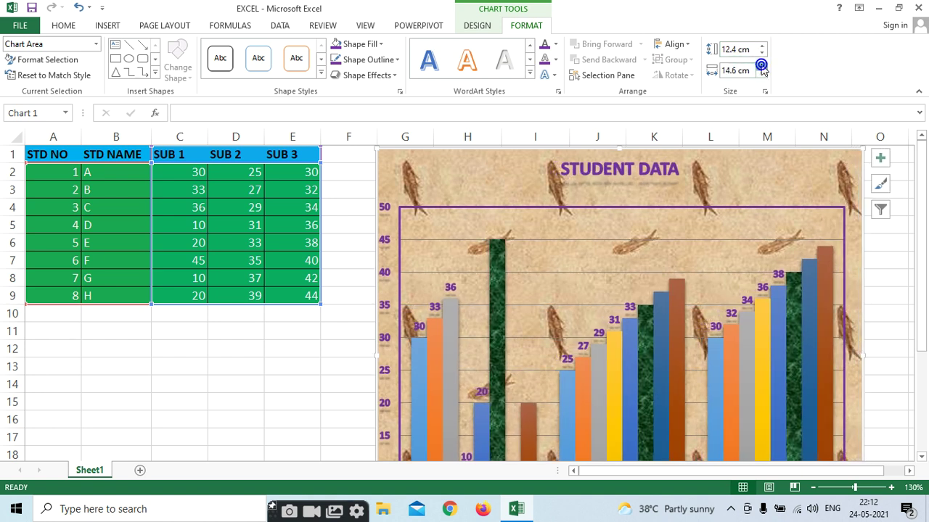
click(761, 66)
click(762, 66)
click(762, 66)
click(762, 66)
click(762, 66)
click(762, 66)
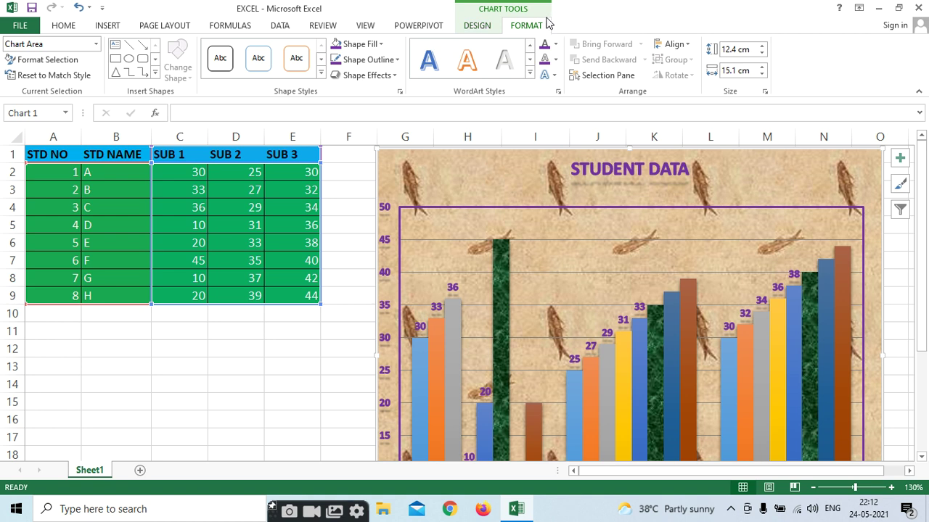
Step: Compare which insert commands are available with the chart selected and with a worksheet cell selected
click(107, 26)
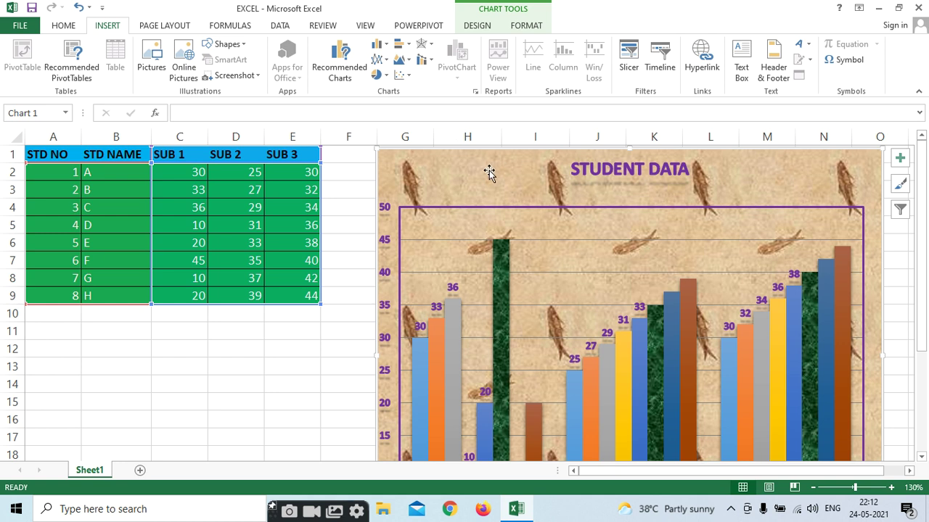
click(308, 327)
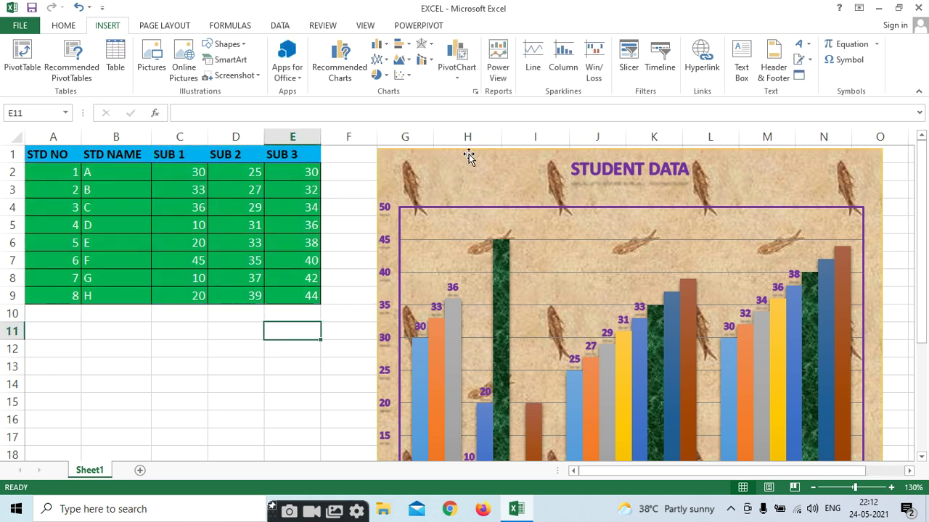
click(484, 178)
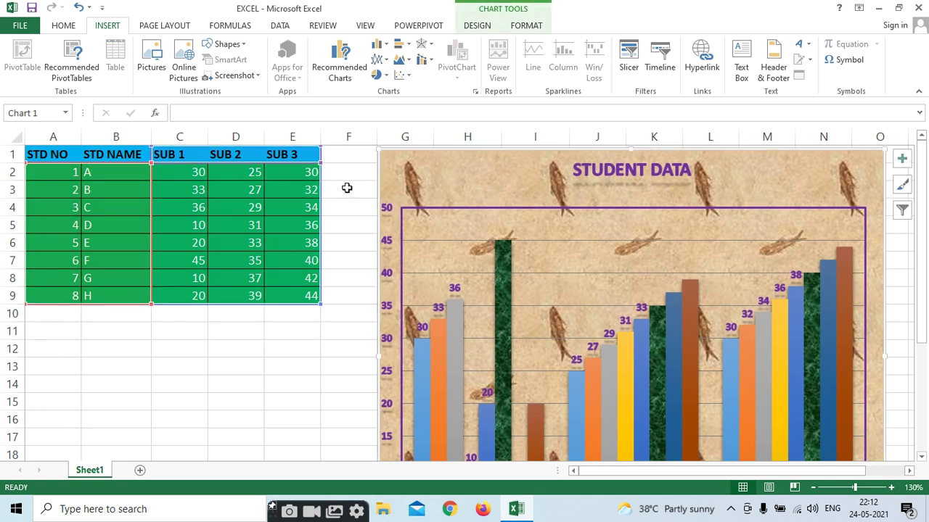
click(301, 187)
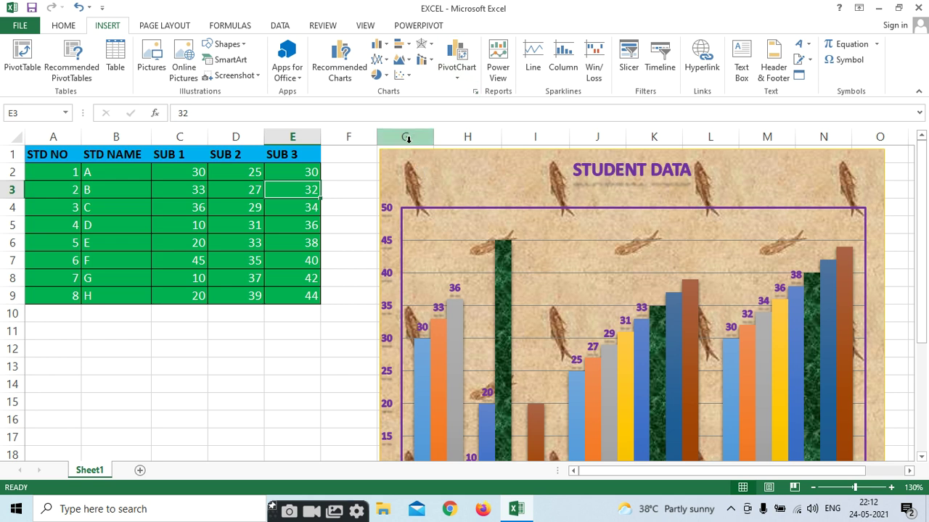
click(465, 172)
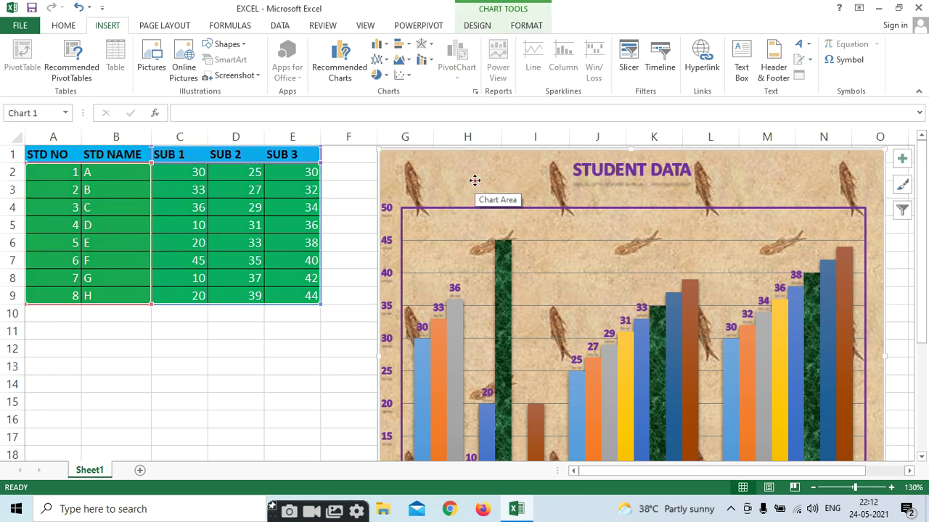
Step: Insert a PivotChart on a new worksheet from the marks table range A1:E9 on Sheet1
click(198, 207)
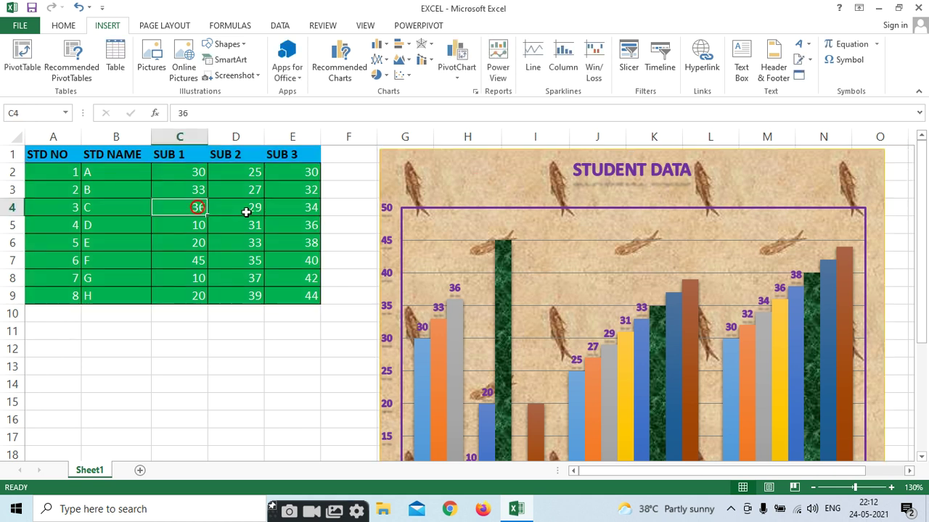
click(457, 76)
click(473, 92)
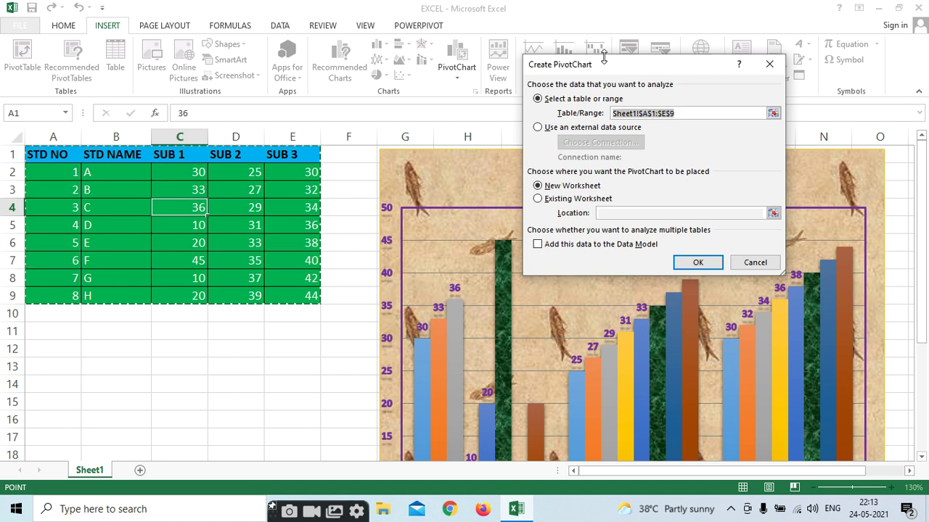
drag(608, 67, 506, 66)
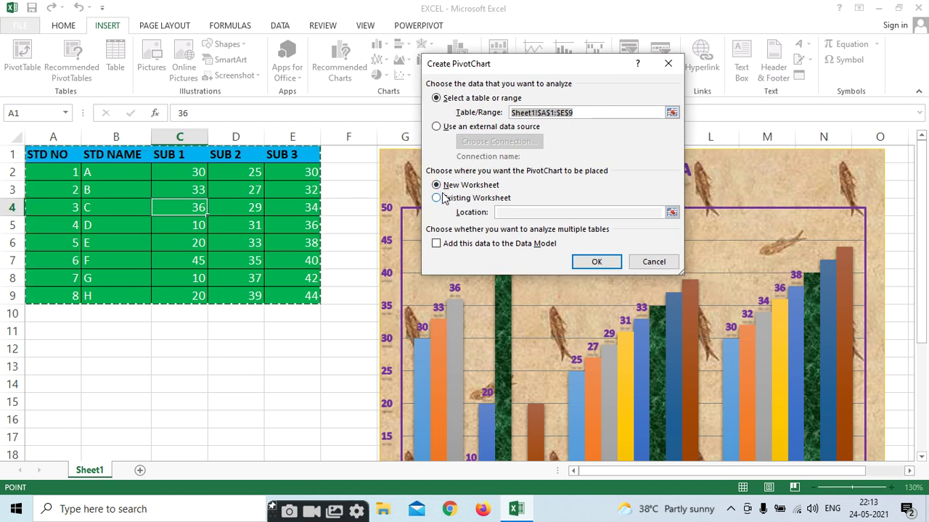
click(576, 113)
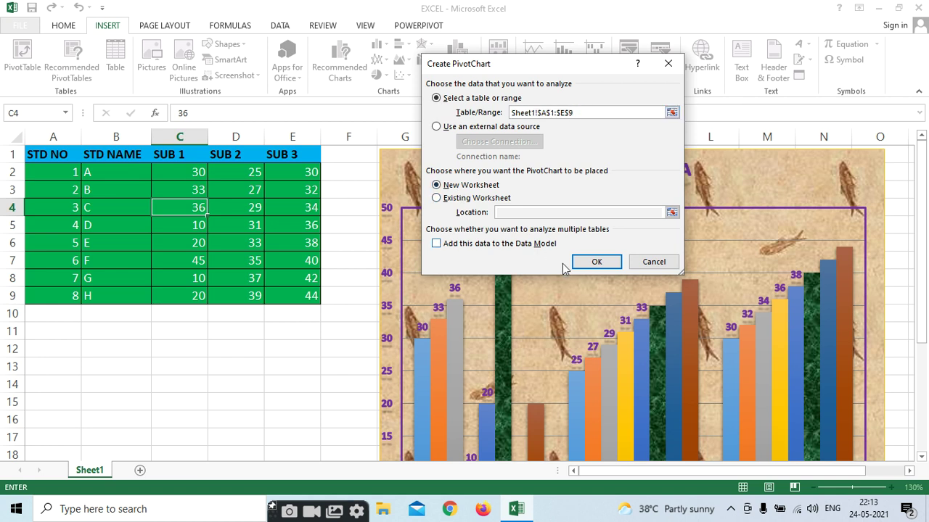
click(596, 263)
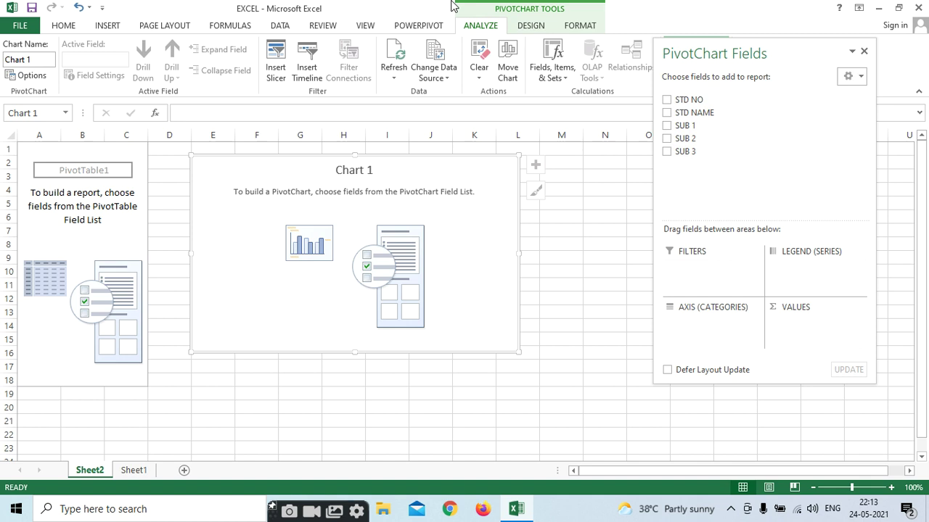
Step: Add STD NAME as the axis and SUB 3 as the values, close the field list and move the PivotChart away from the table
click(667, 113)
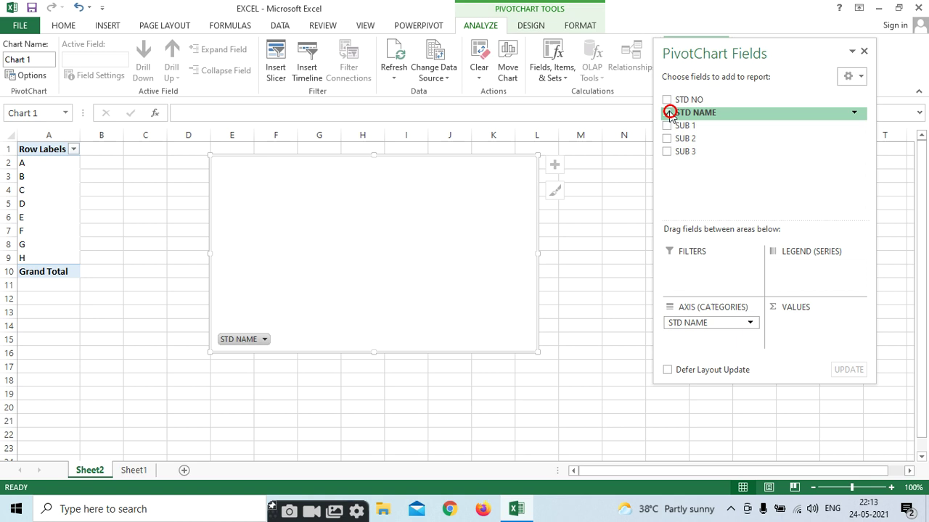
click(666, 152)
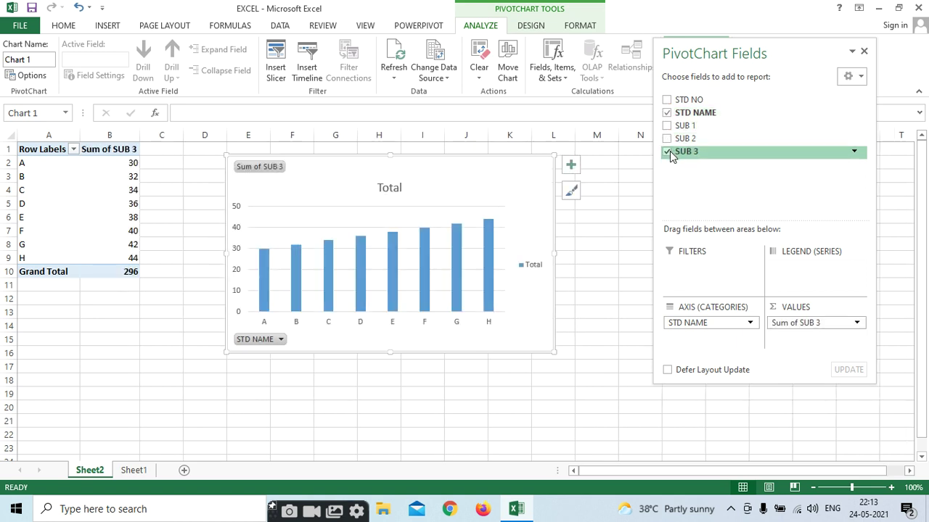
click(864, 53)
drag(317, 174, 456, 177)
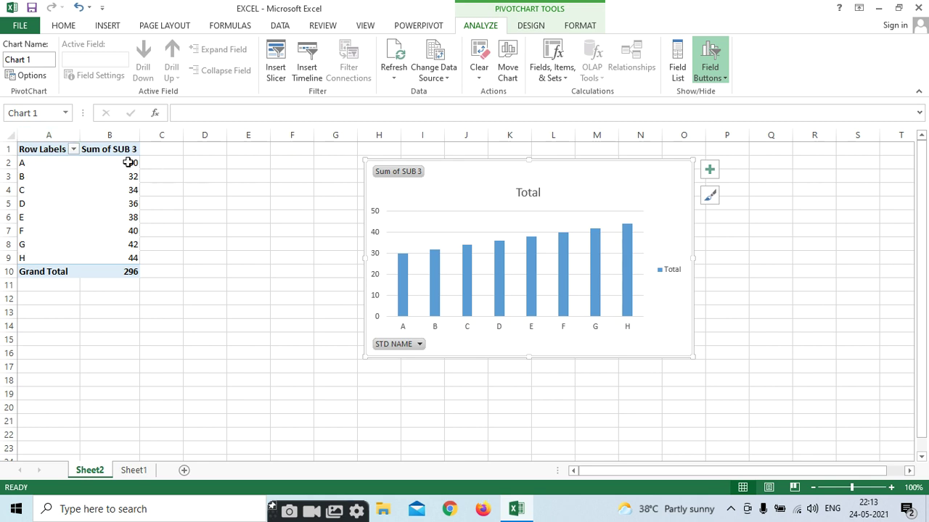
Step: Filter the PivotTable's row labels to show only students C, D and F
click(73, 150)
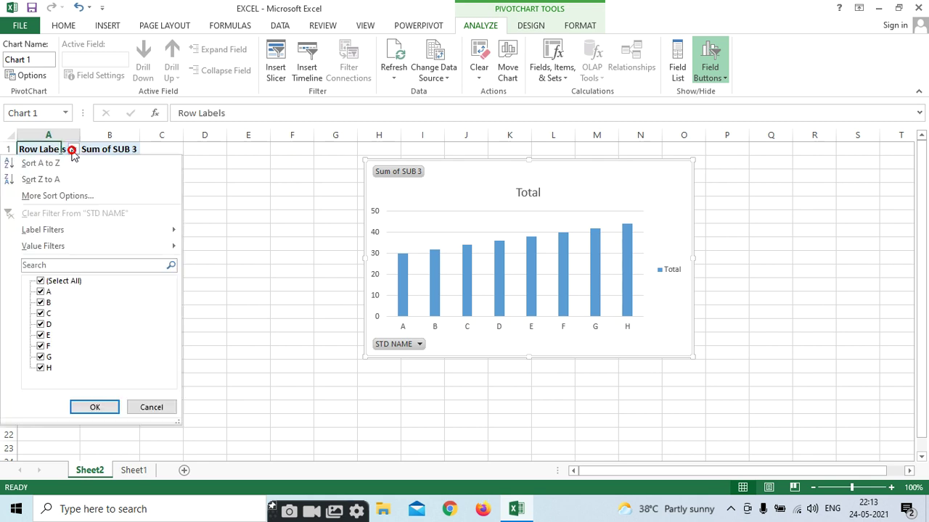
click(41, 291)
click(40, 303)
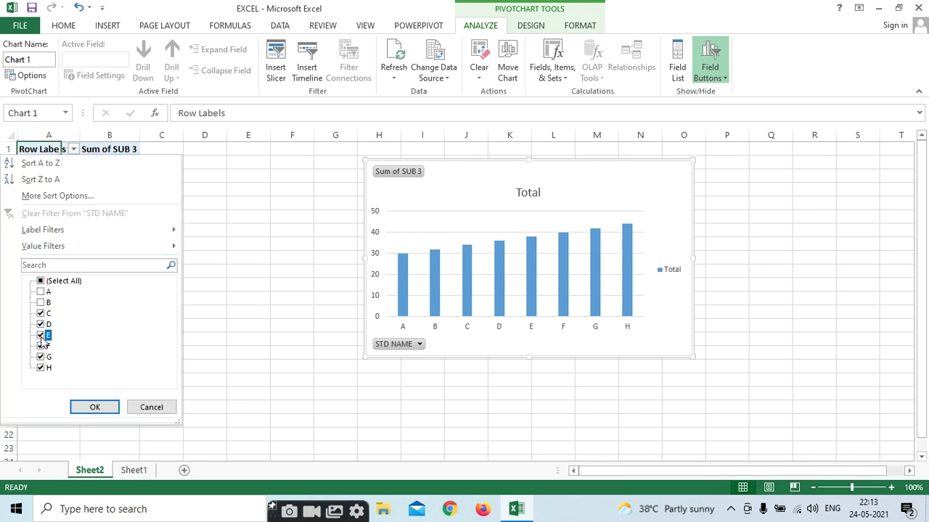
click(40, 346)
click(40, 366)
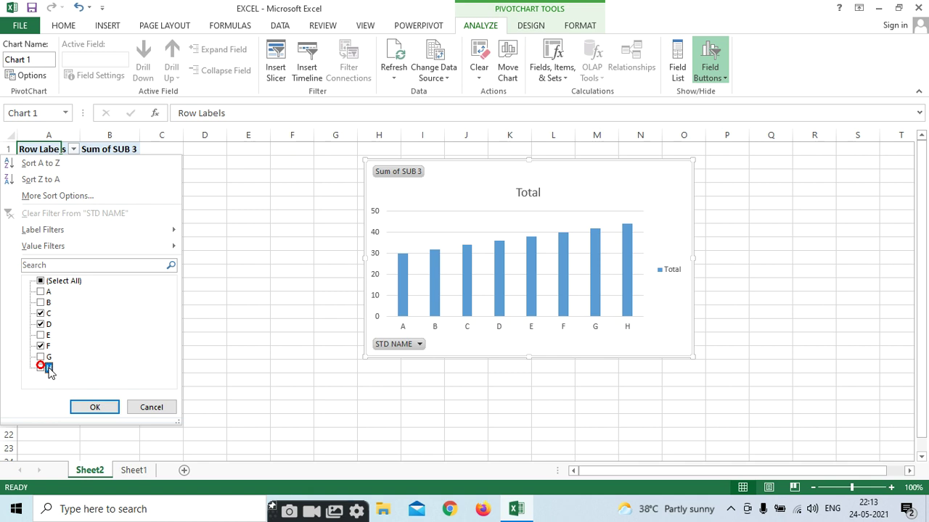
click(94, 407)
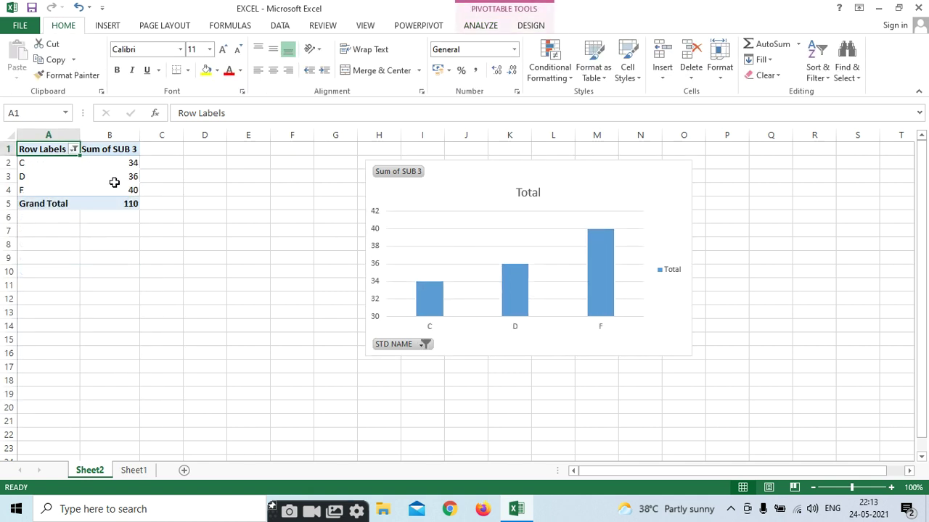
Step: Extract the source record behind student D's SUB 3 value to its own sheet and compare it with the Sheet1 table
click(129, 178)
double_click(130, 178)
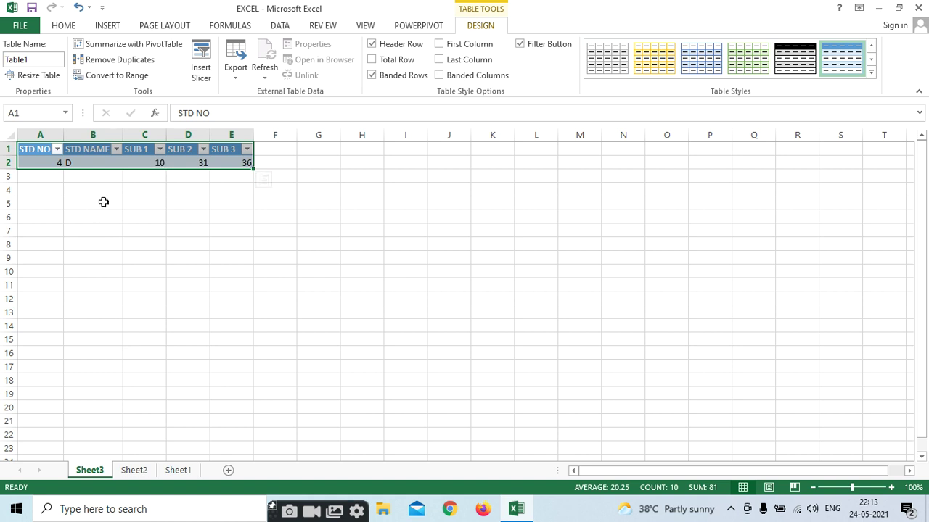
click(183, 472)
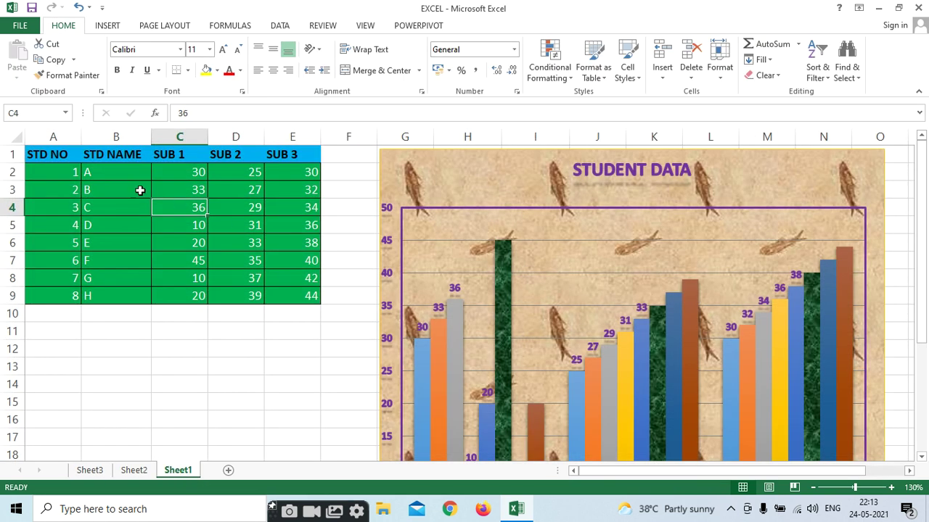
Step: Restore all students in the row label filter of the PivotTable on Sheet2
click(132, 470)
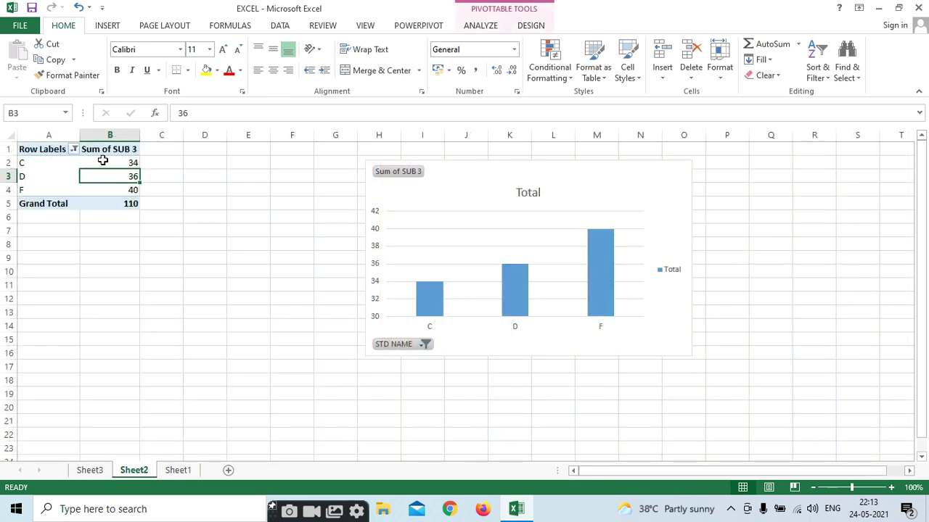
click(73, 148)
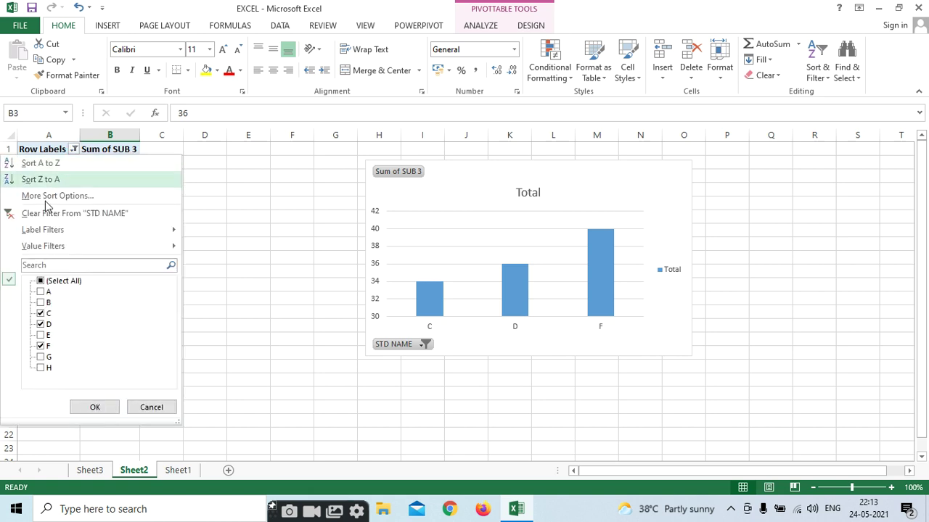
click(40, 281)
click(95, 407)
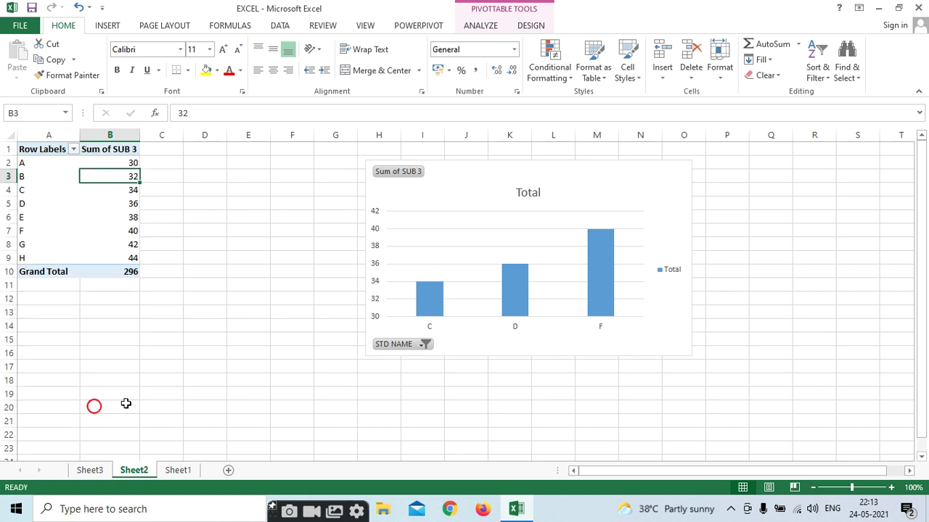
Step: Apply the dark grey chart style with glowing blue outlined columns to the PivotChart
click(440, 182)
click(534, 26)
click(579, 26)
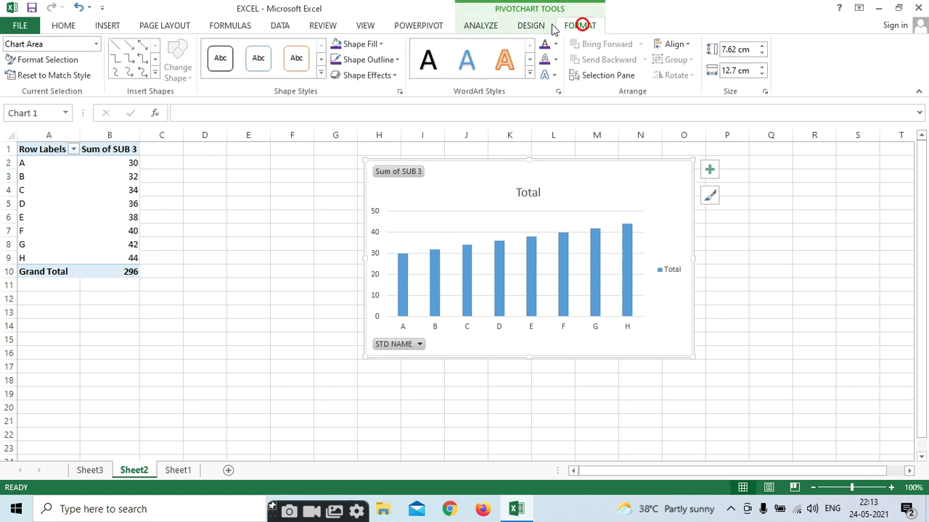
click(478, 27)
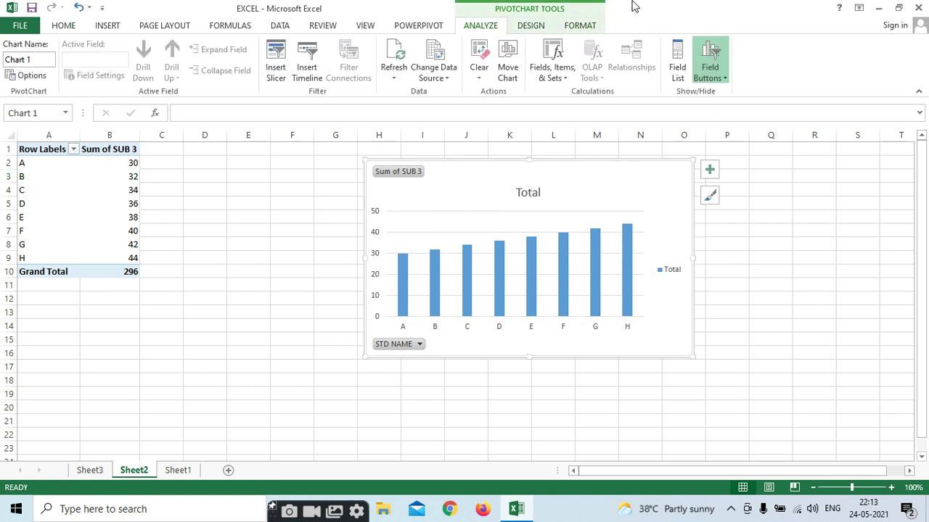
click(580, 25)
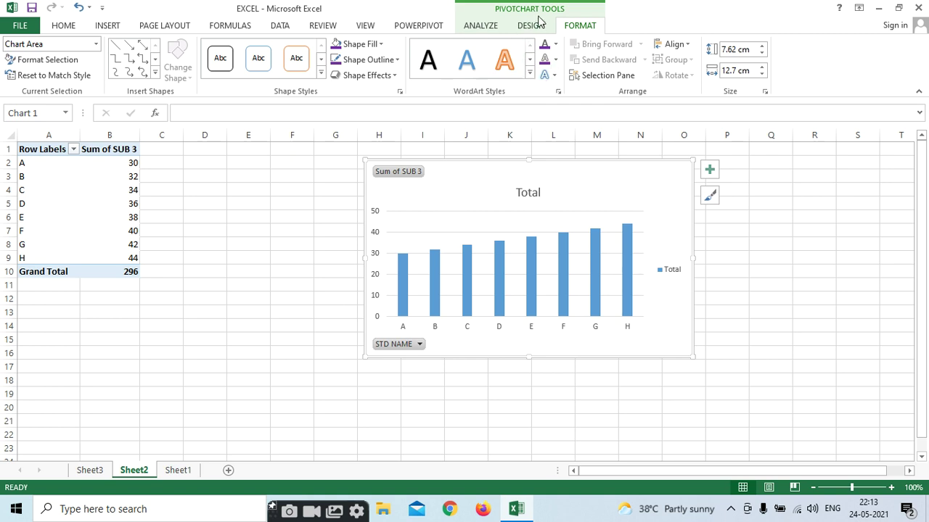
click(531, 25)
click(601, 80)
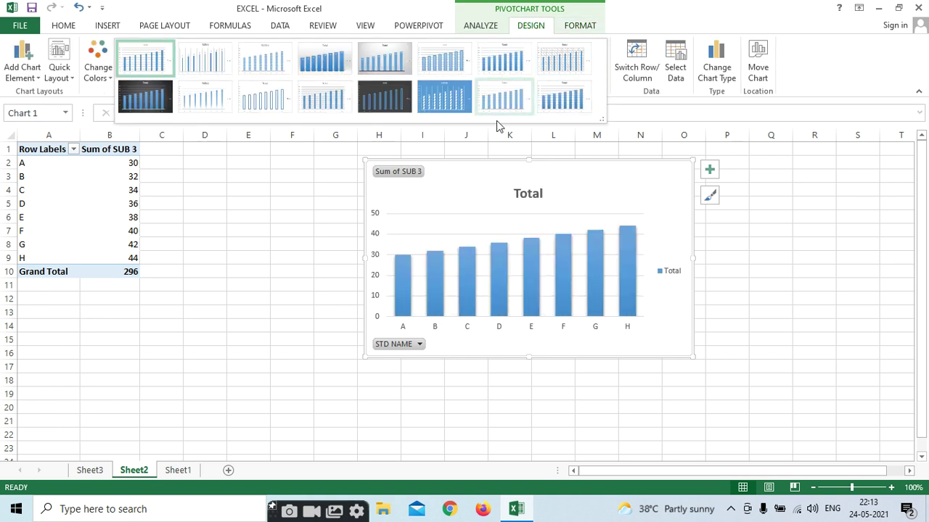
click(391, 106)
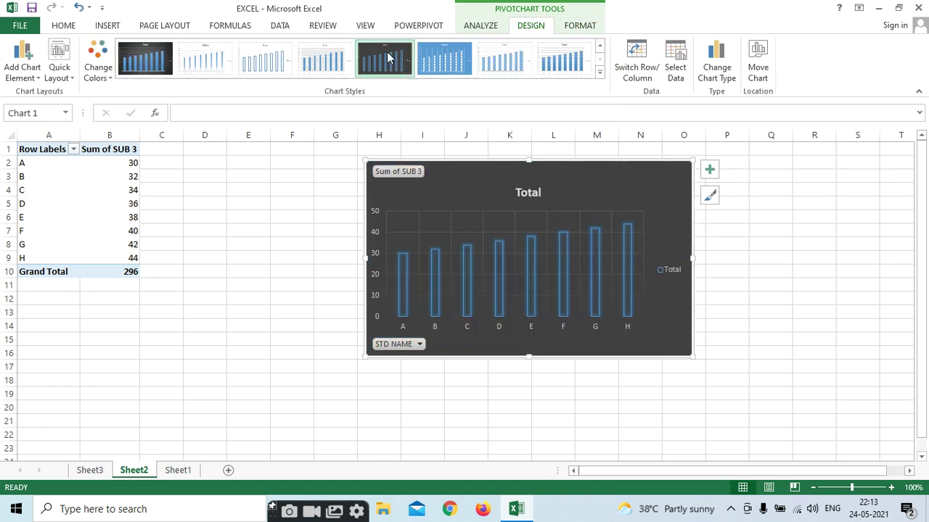
click(296, 211)
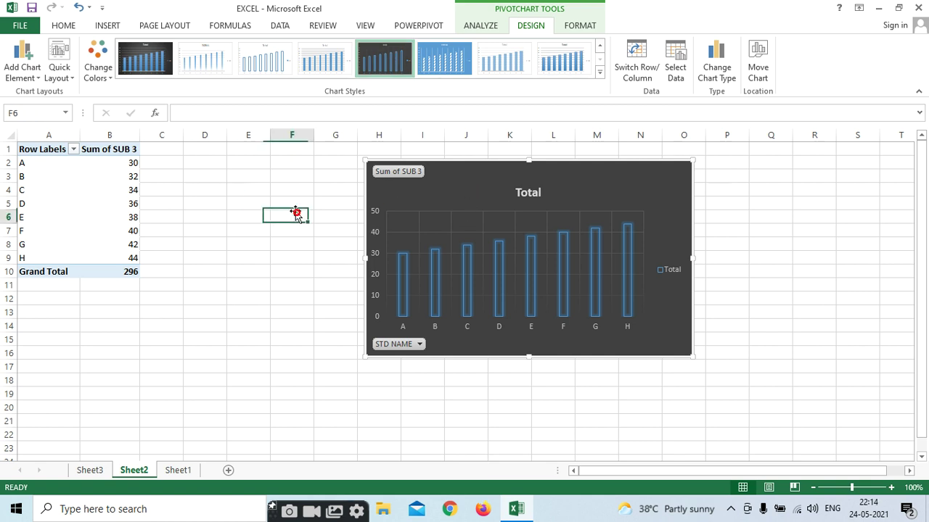
click(481, 188)
click(481, 26)
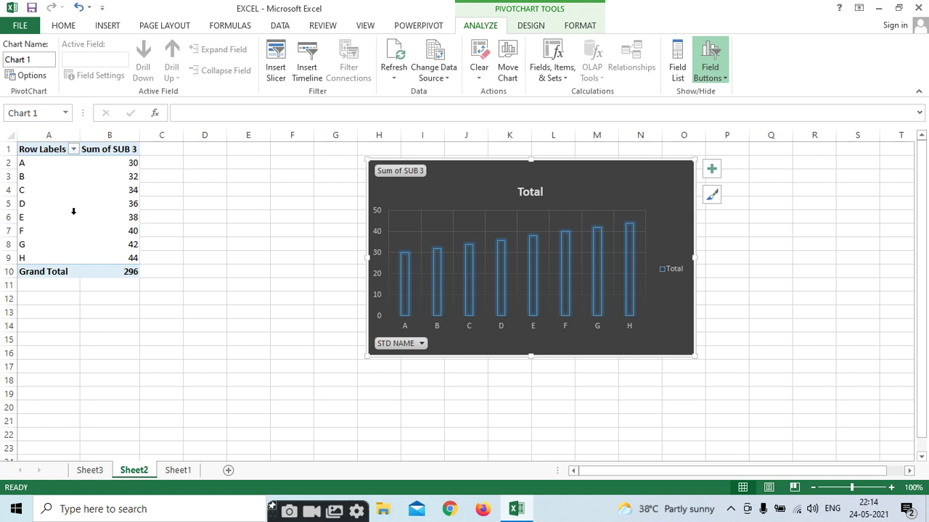
click(134, 204)
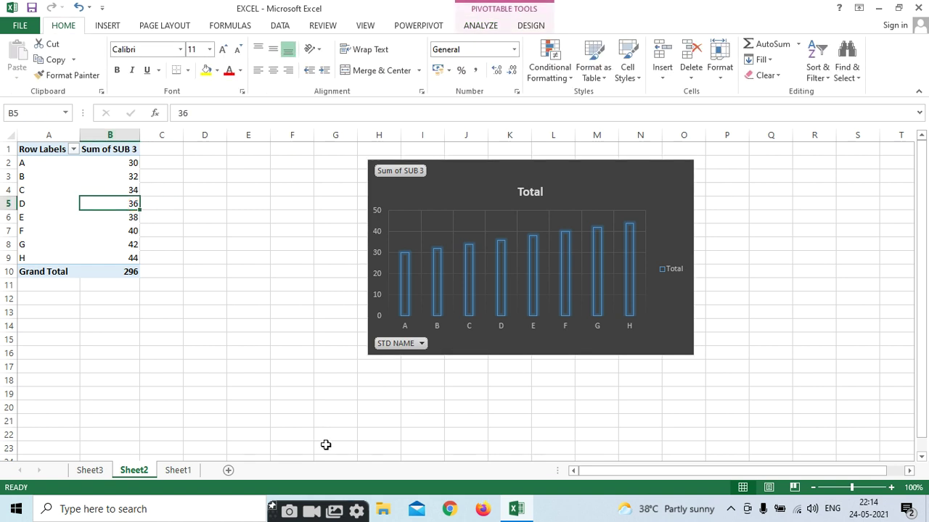
Step: Set student D's SUB 1 mark to 5 in cell C5 of the Sheet1 table
click(178, 470)
click(176, 222)
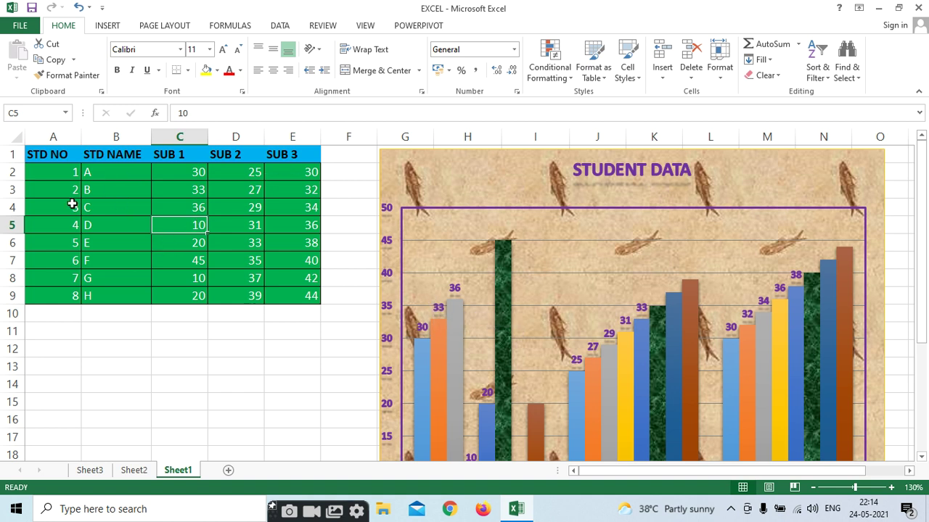
key(BackSpace)
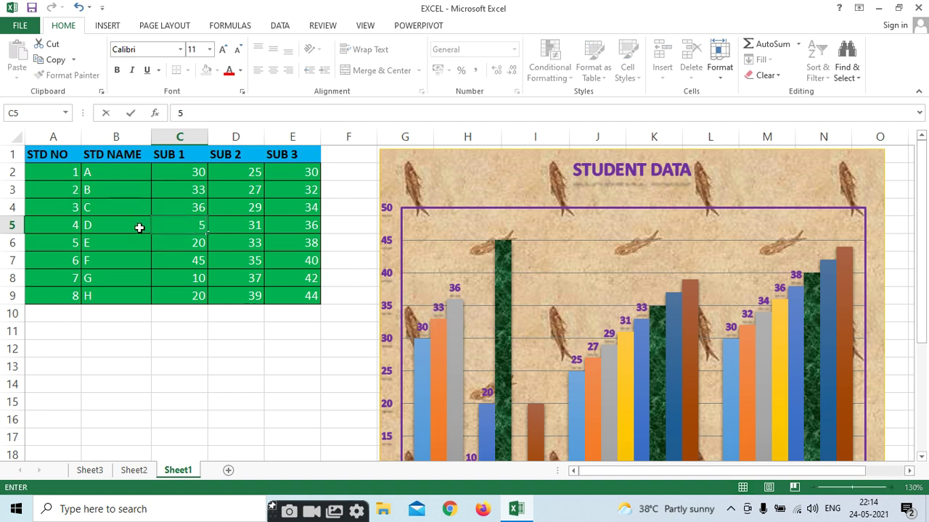
text(5)
click(212, 350)
click(185, 224)
Step: Check the extracted record on Sheet3 and refresh the PivotTable data on Sheet2
click(90, 470)
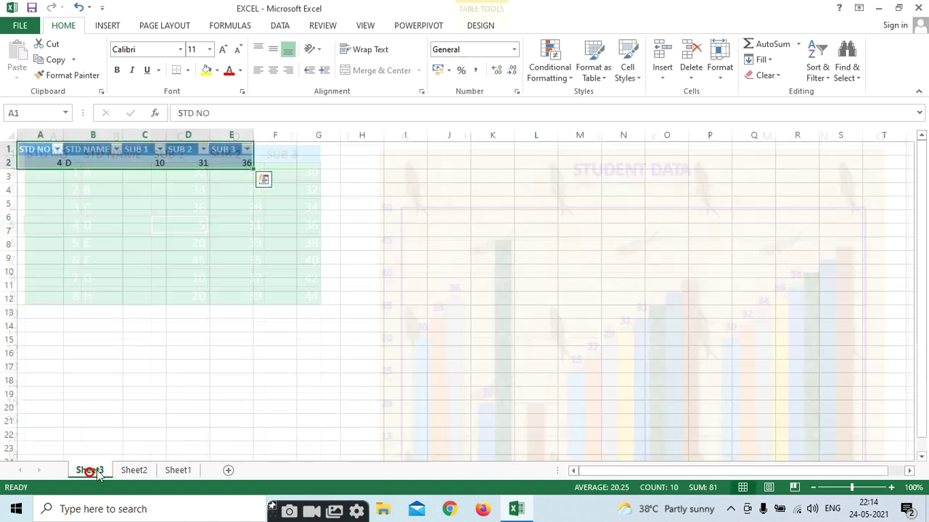
click(133, 470)
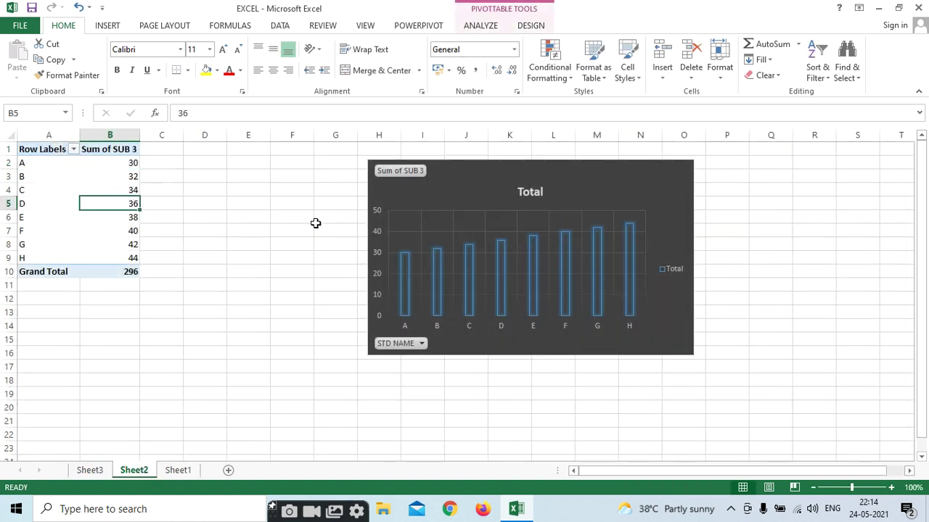
click(481, 26)
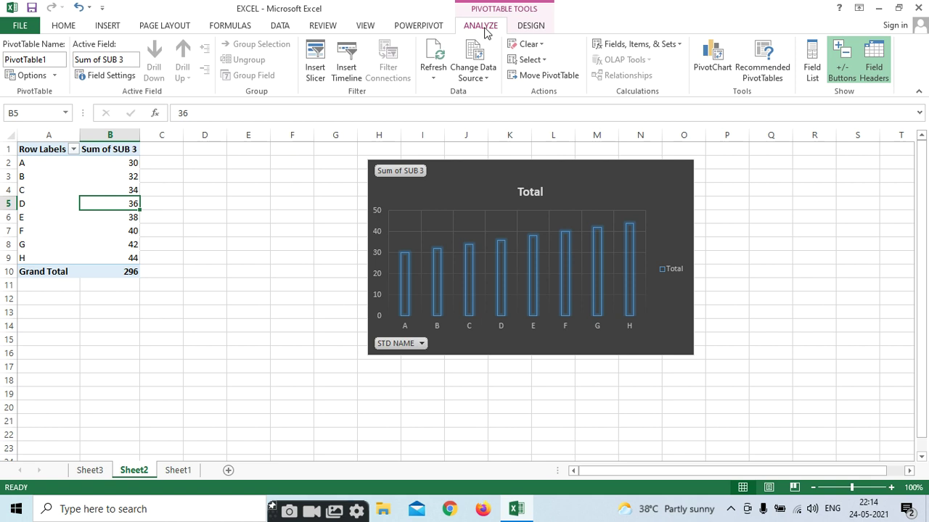
click(431, 67)
click(318, 170)
click(460, 193)
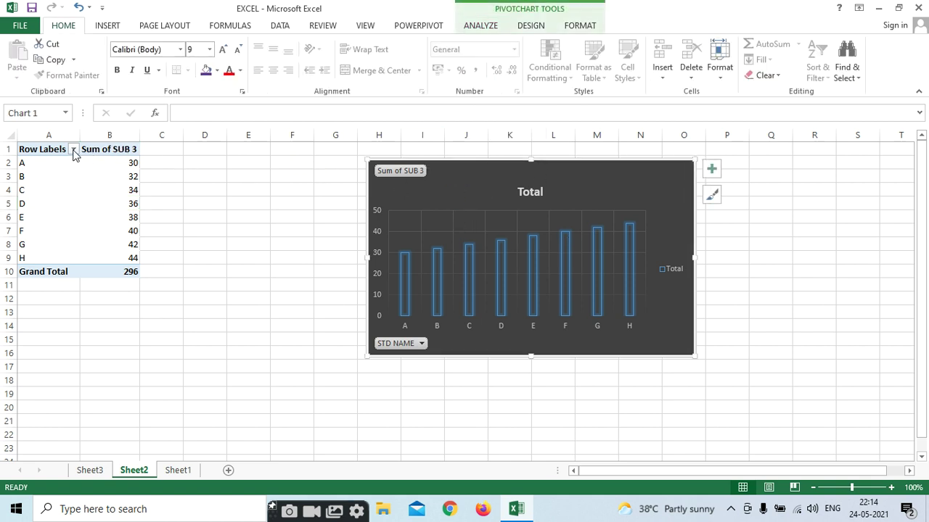
Step: Compare student D's marks across the Sheet3 record, the Sheet1 table and the PivotTable on Sheet2
click(91, 470)
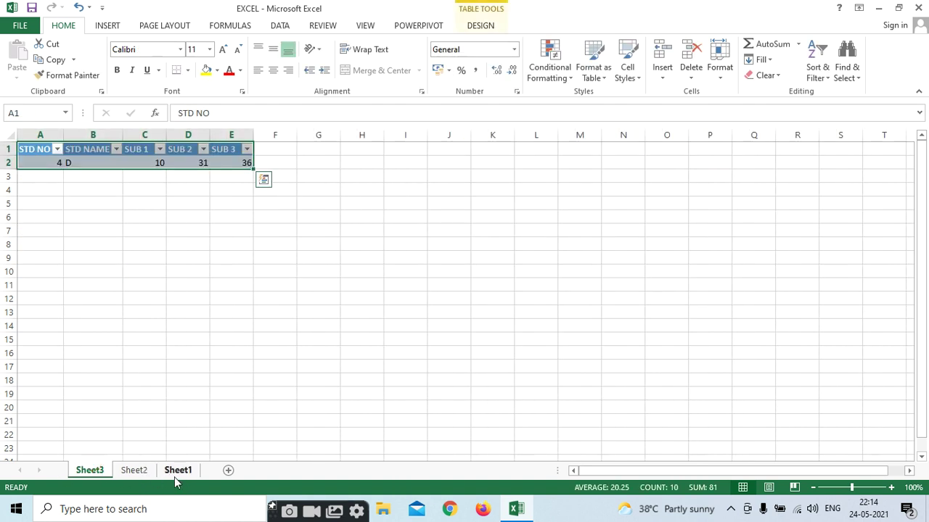
click(180, 470)
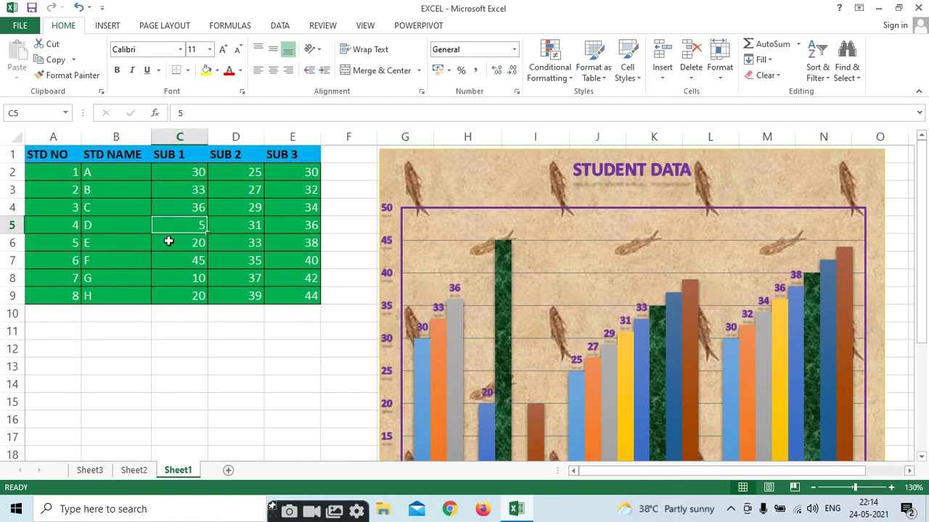
click(135, 471)
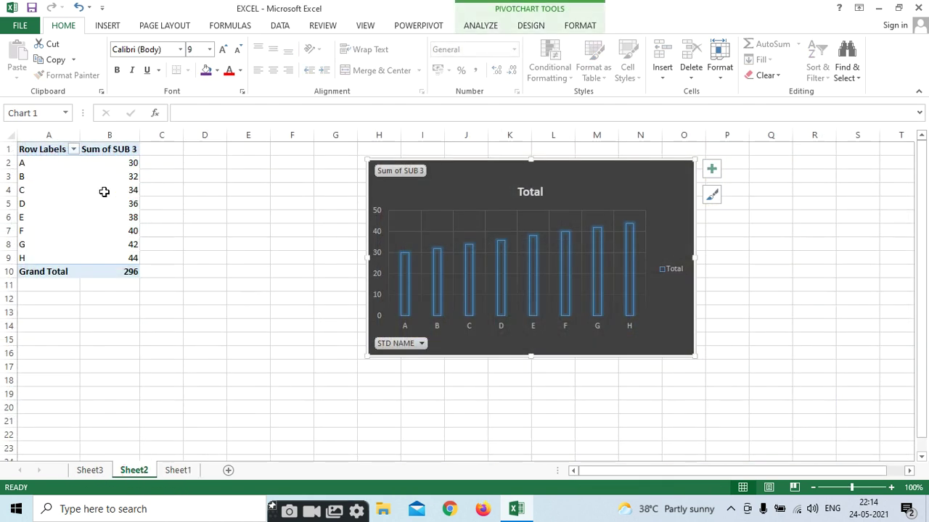
click(126, 205)
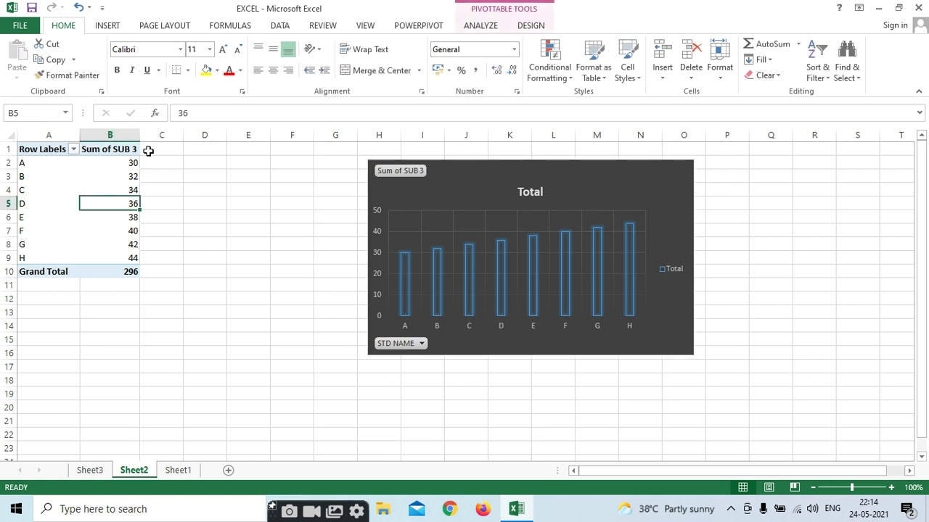
Step: Open the PivotChart's data source settings and accept the range Sheet1!$A$1:$E$9
click(481, 173)
click(490, 28)
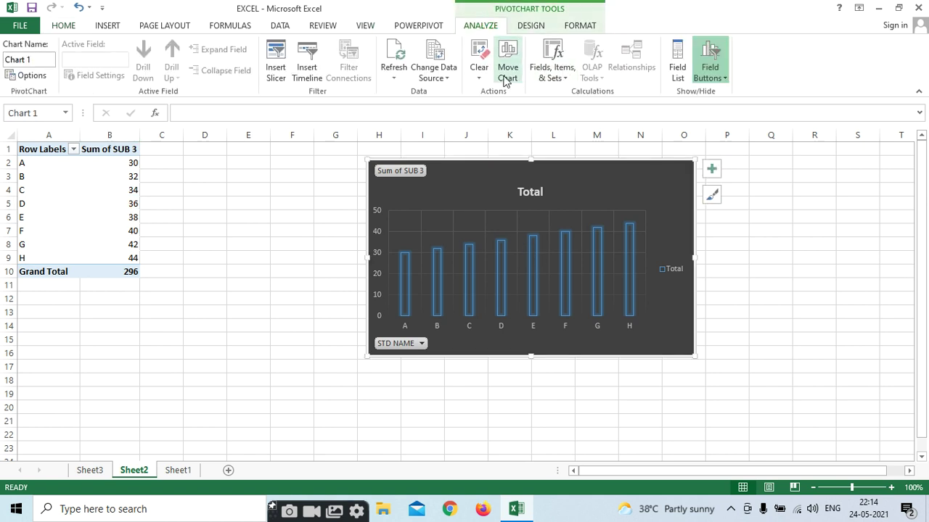
click(439, 73)
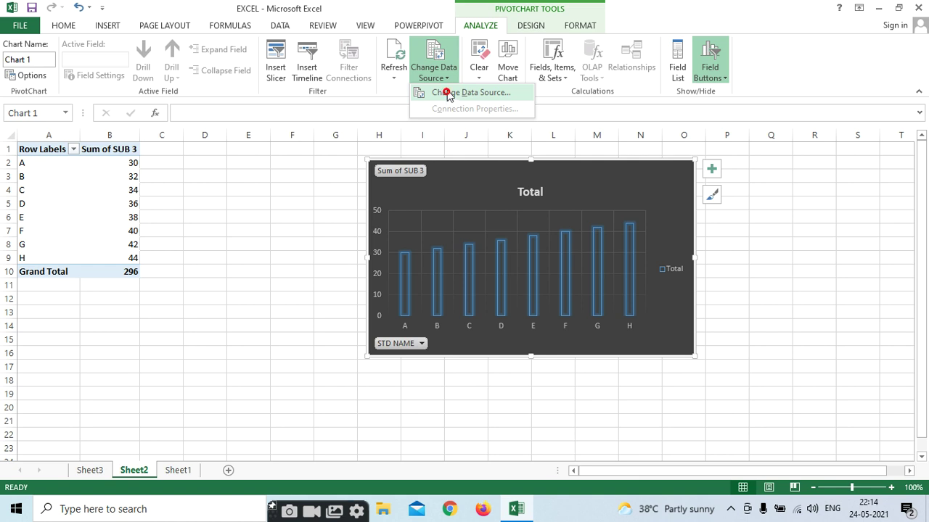
click(448, 93)
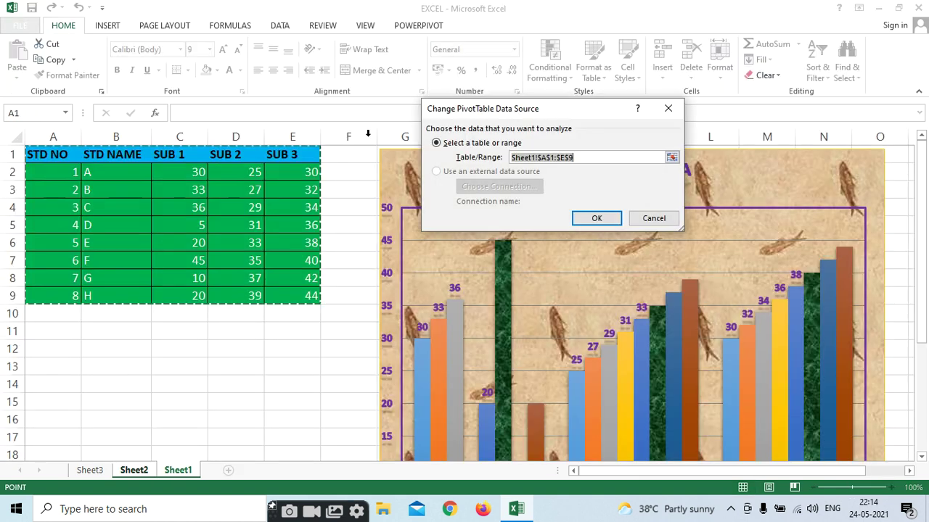
click(594, 219)
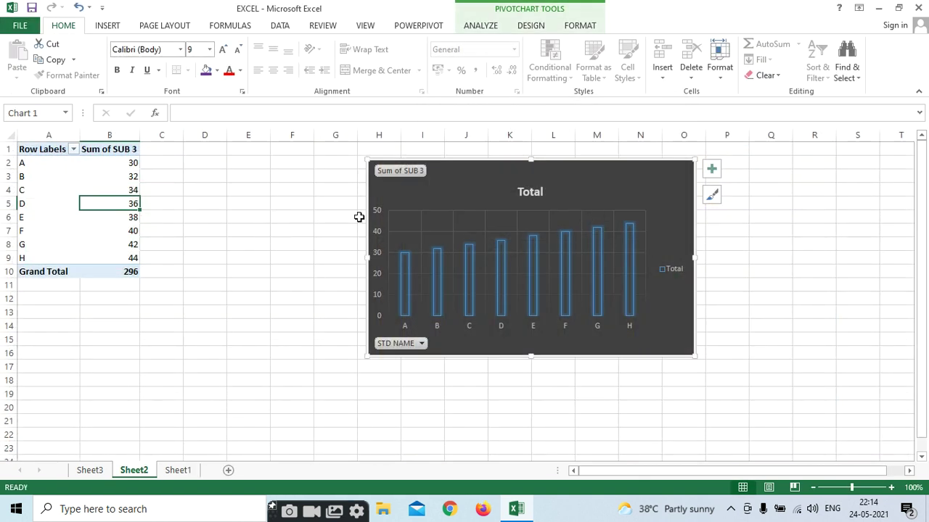
Step: Insert a slicer for the SUB 2 field and delete it from the sheet
click(483, 26)
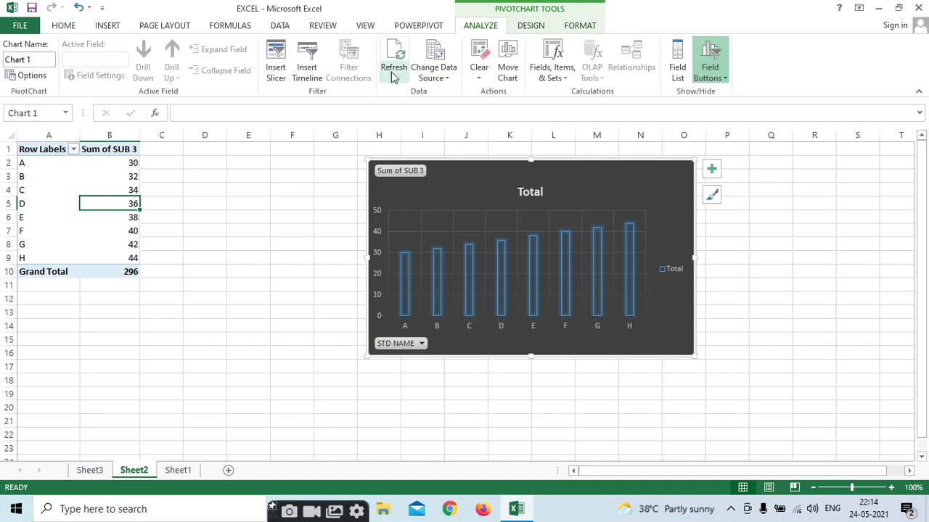
click(276, 72)
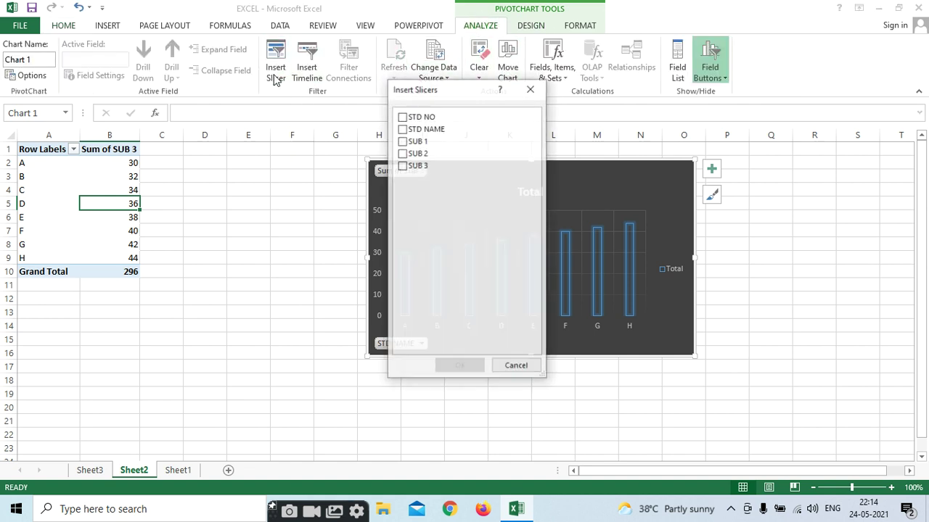
click(401, 153)
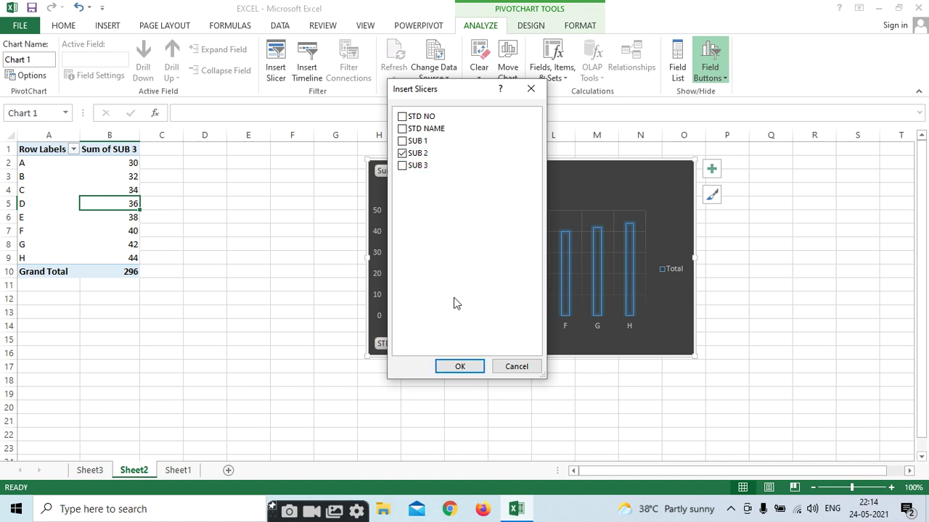
click(459, 367)
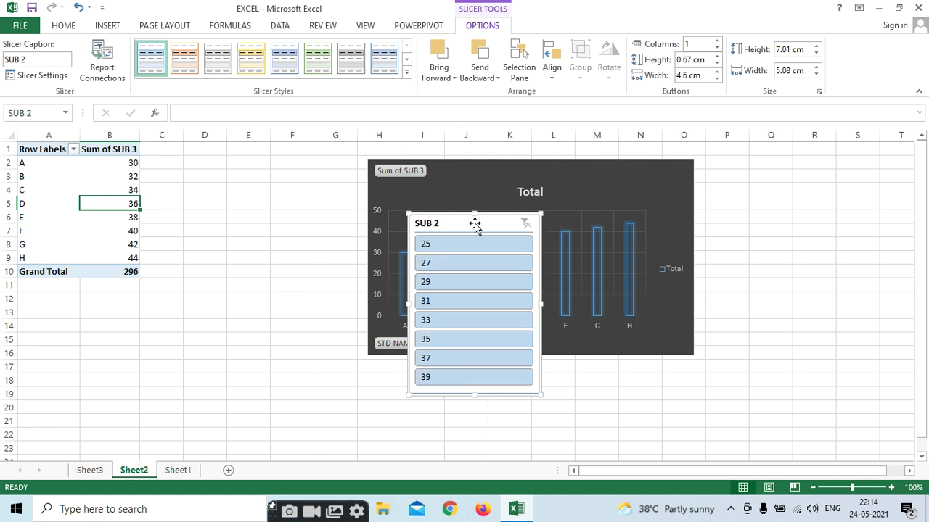
key(Delete)
Step: Insert a slicer for the SUB 1 field and place it between the PivotTable and the PivotChart
click(480, 26)
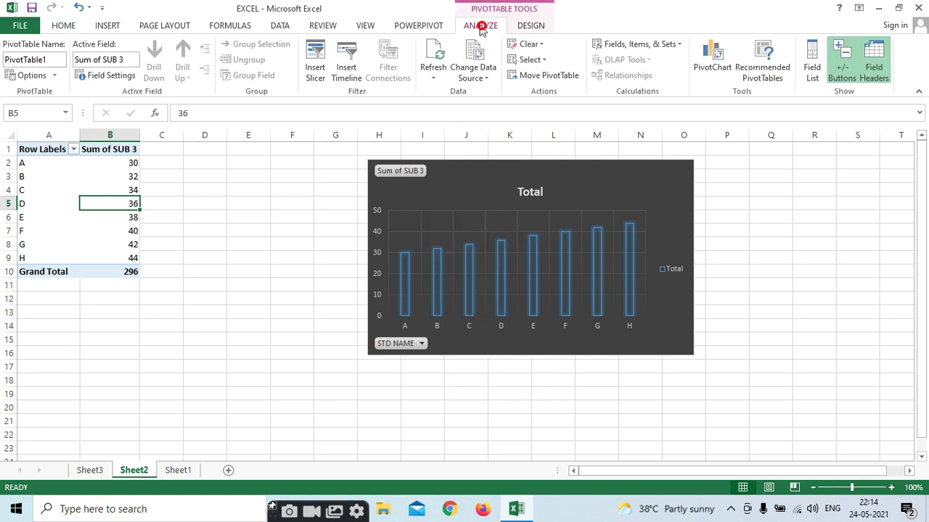
click(316, 71)
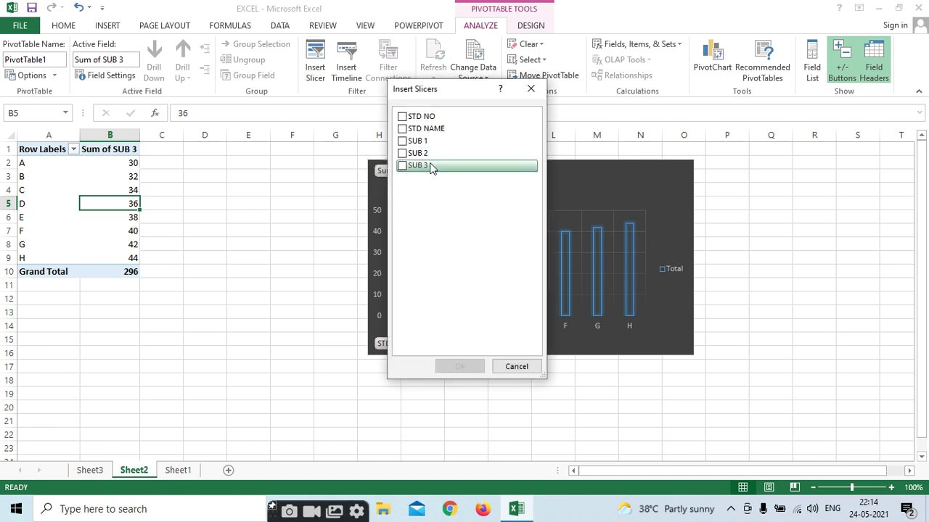
click(401, 141)
click(459, 366)
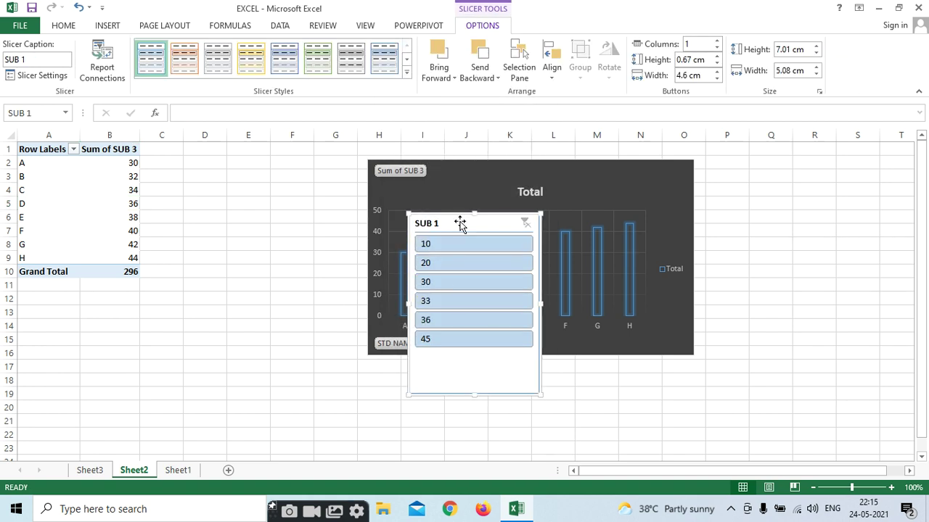
drag(460, 221, 281, 249)
Step: Compare student D's SUB 1 mark on Sheet3 and Sheet1 with the values in the SUB 1 slicer on Sheet2
click(90, 470)
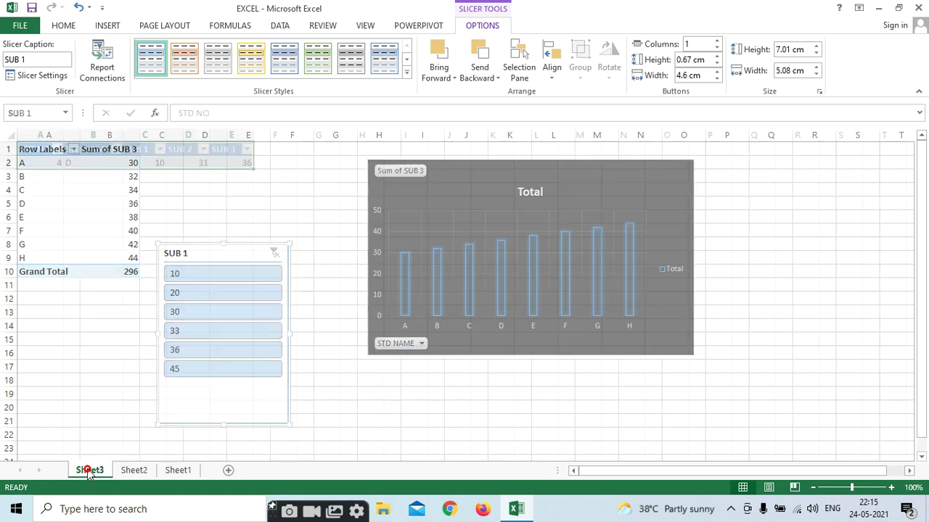
click(178, 471)
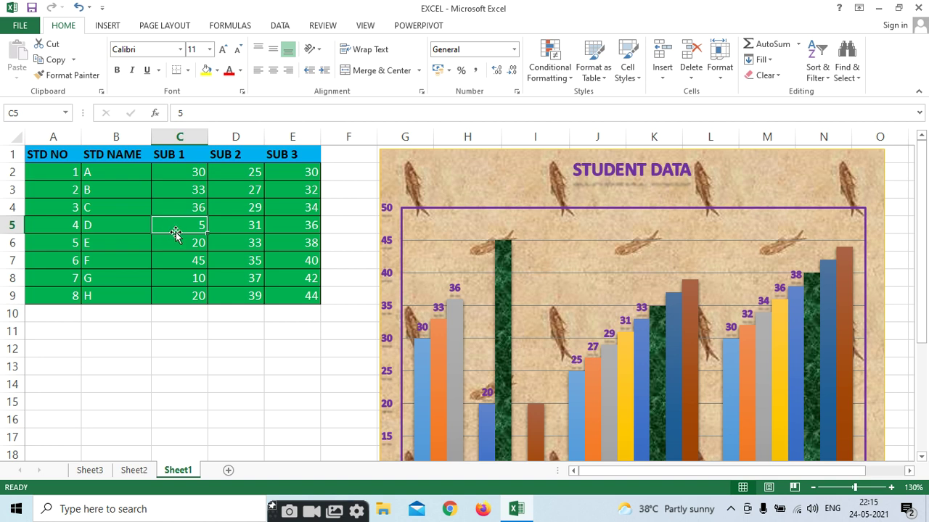
click(90, 470)
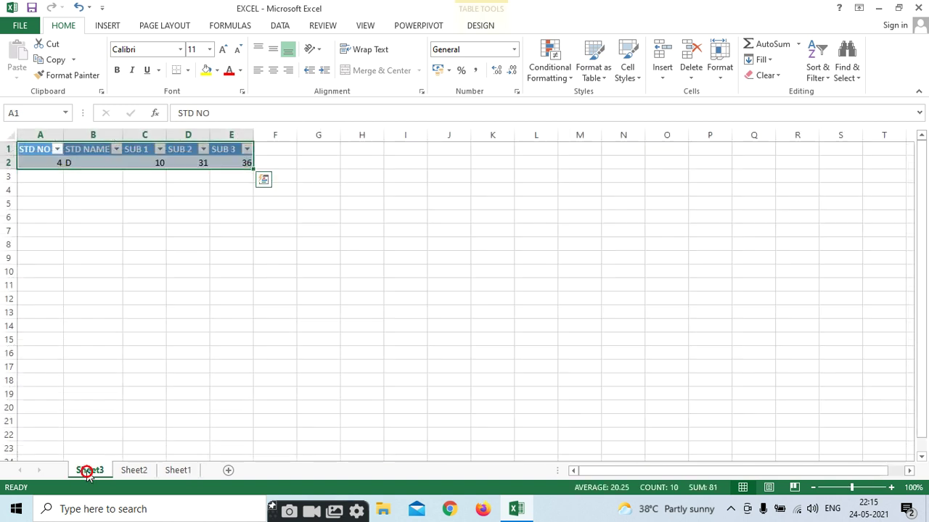
click(178, 470)
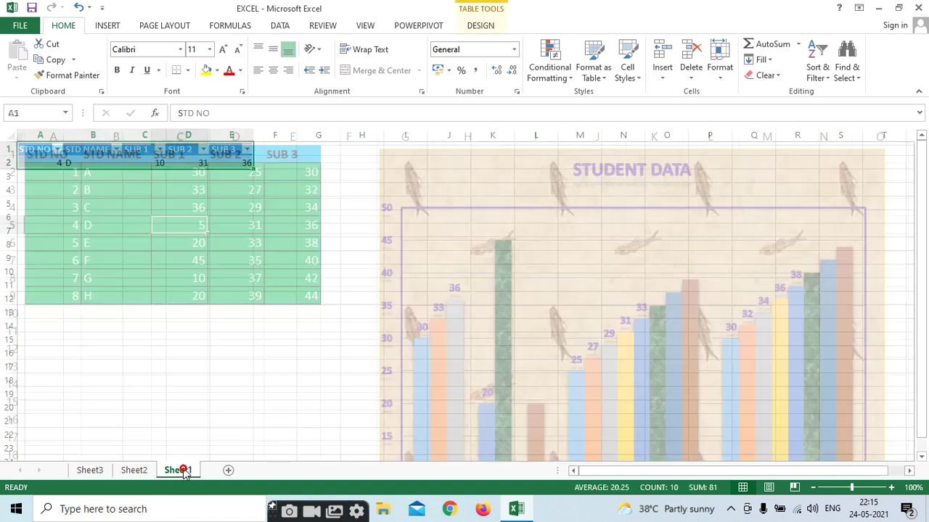
click(133, 470)
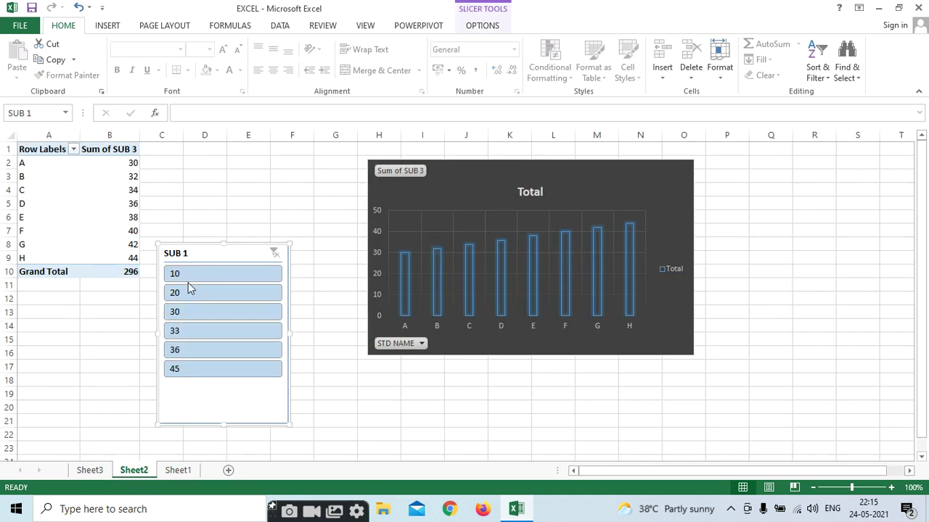
Step: Filter the PivotTable to the SUB 1 mark 33 with the slicer and refresh all data
click(184, 333)
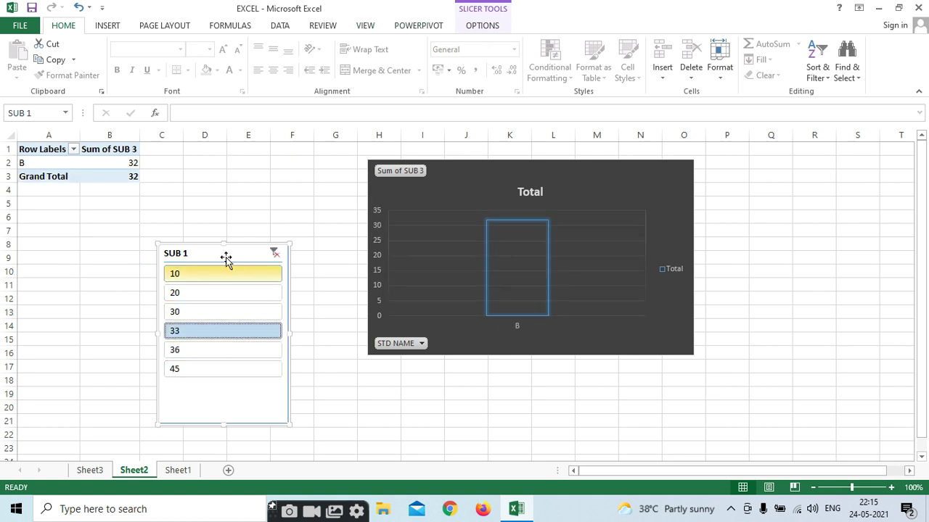
click(110, 164)
click(480, 25)
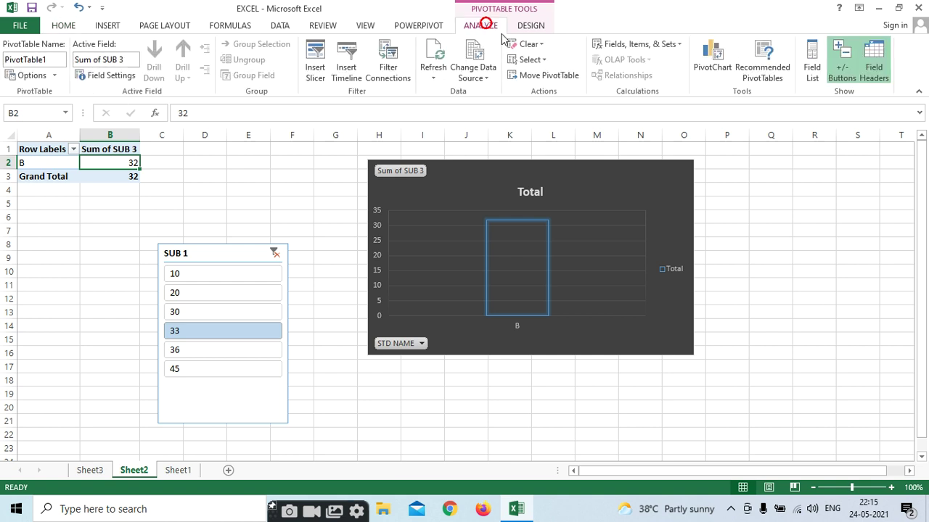
click(433, 70)
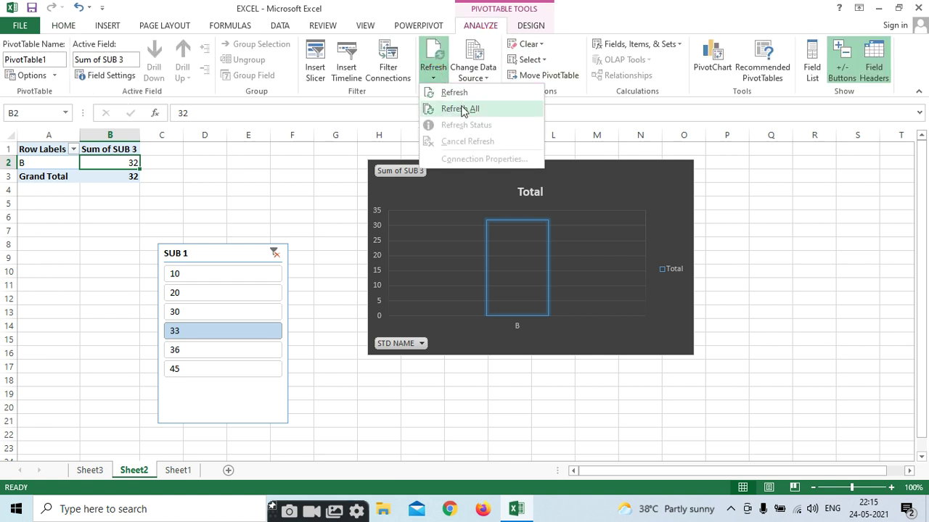
click(461, 109)
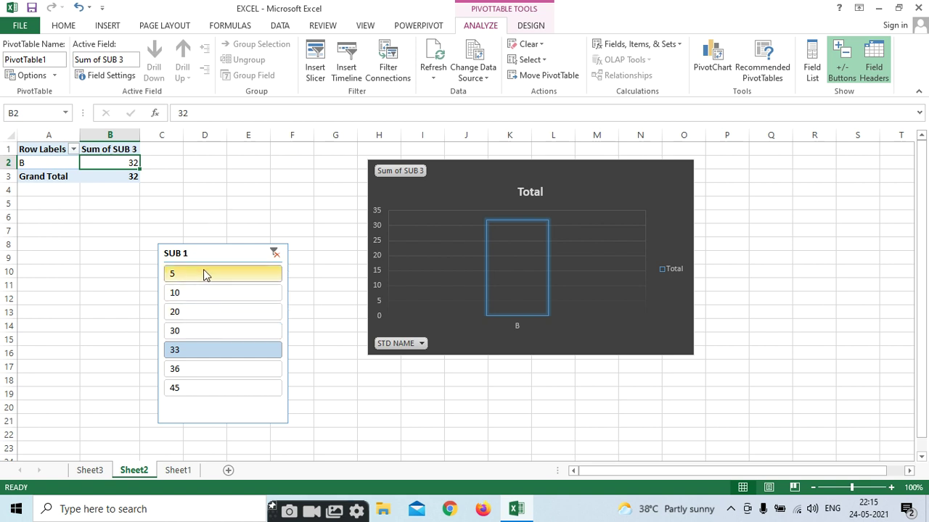
Step: Filter the PivotTable to the SUB 1 mark 5 with the slicer, and undo the slicer filters and the refresh
click(207, 276)
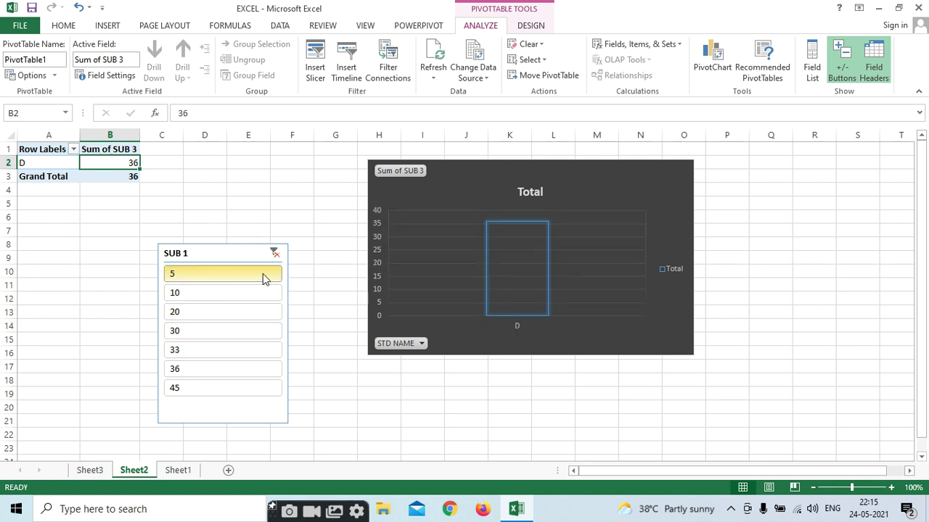
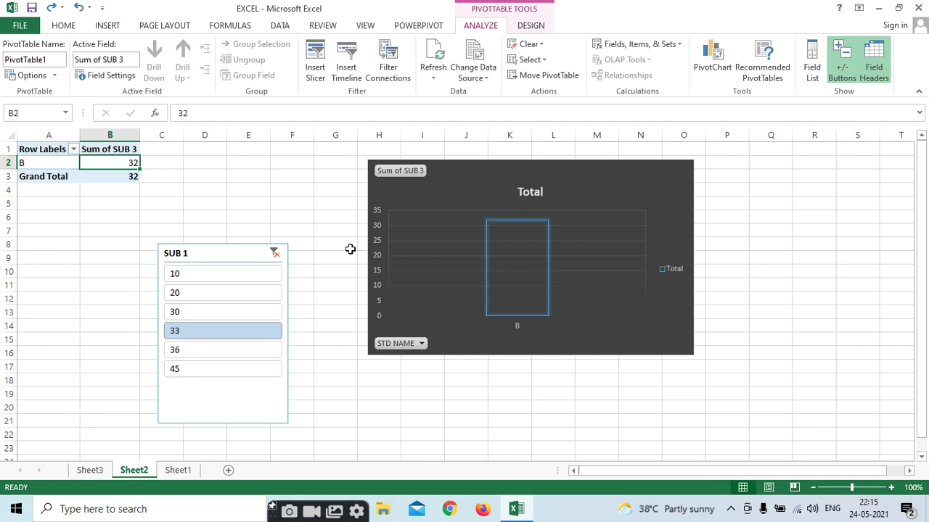
click(350, 248)
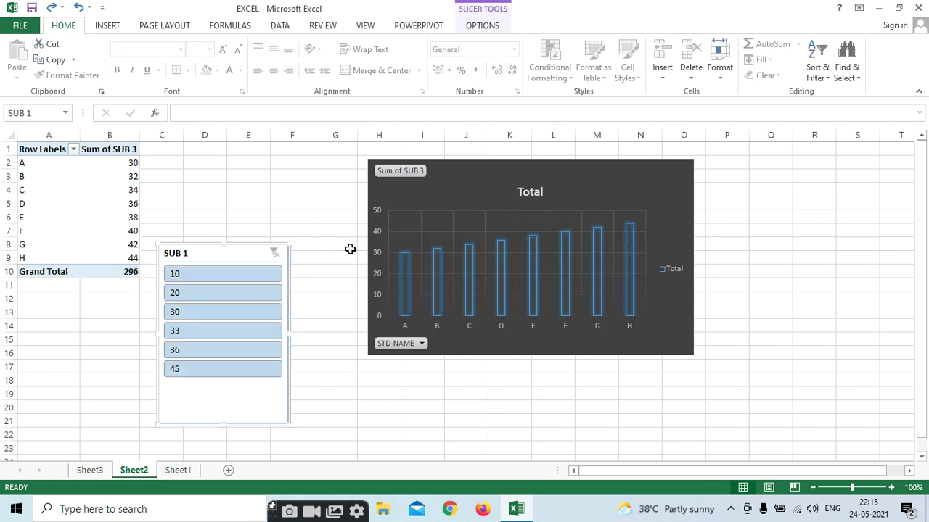
click(471, 187)
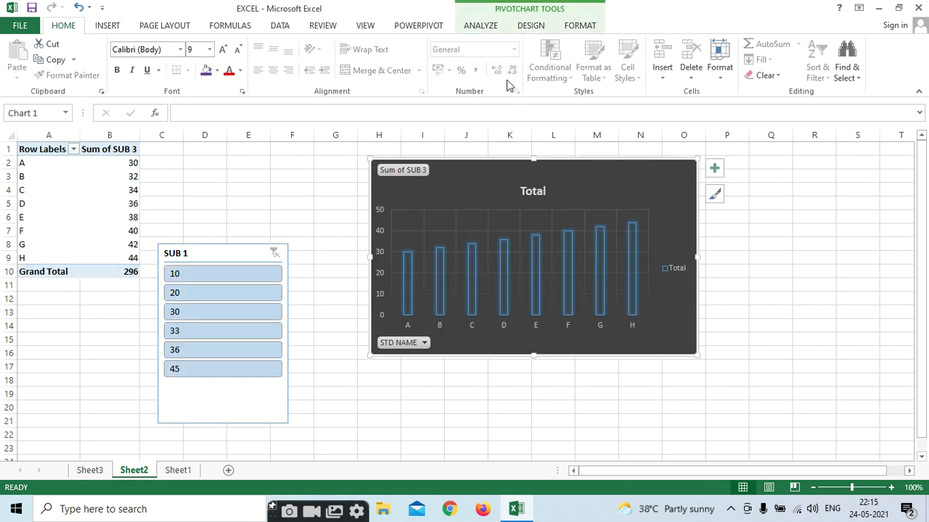
click(530, 26)
click(600, 73)
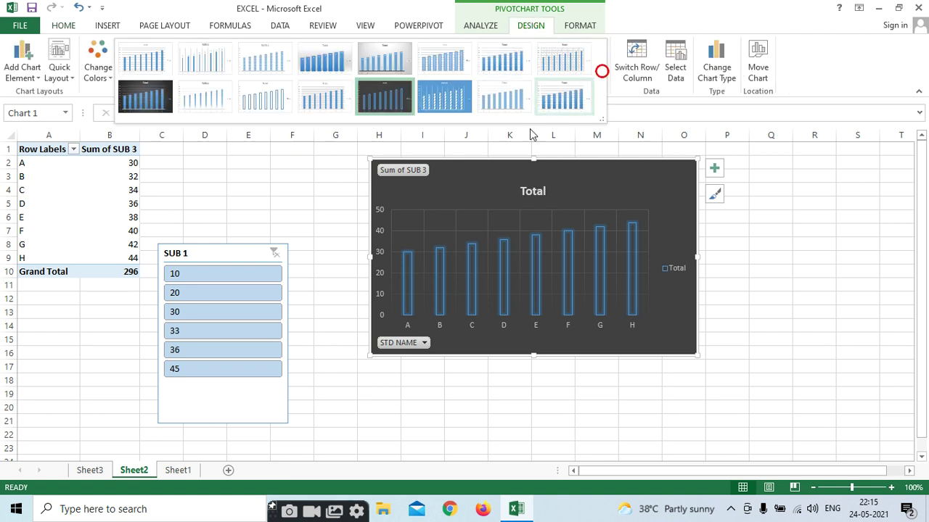
click(813, 248)
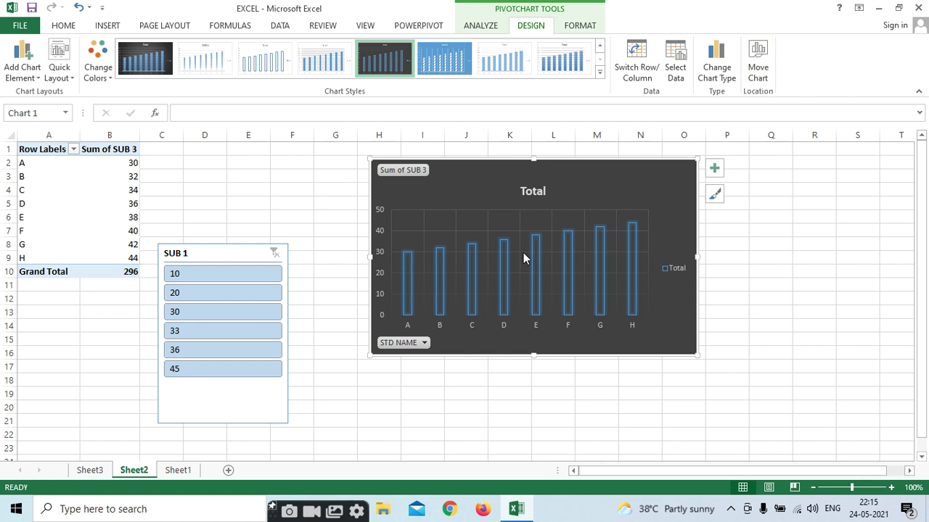
Step: Return to the marks table on Sheet1 and select cell D7
click(90, 470)
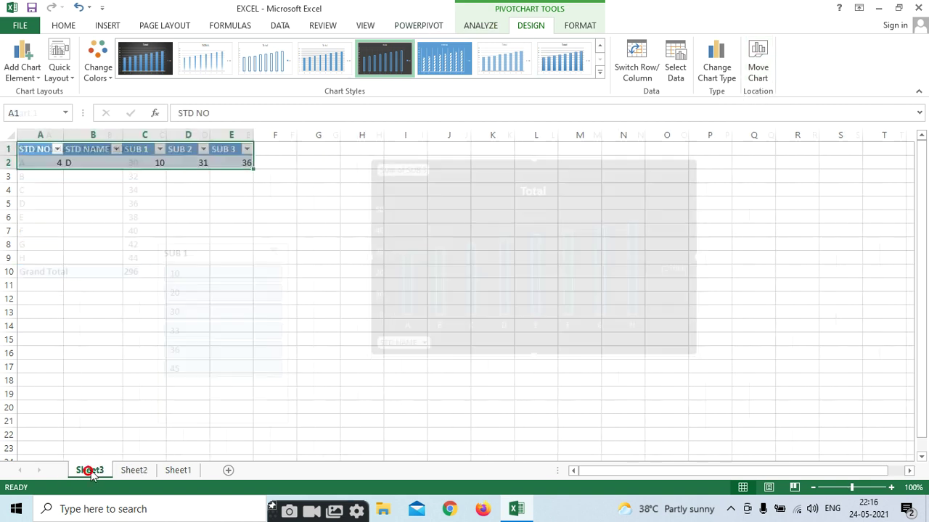
click(178, 470)
click(252, 259)
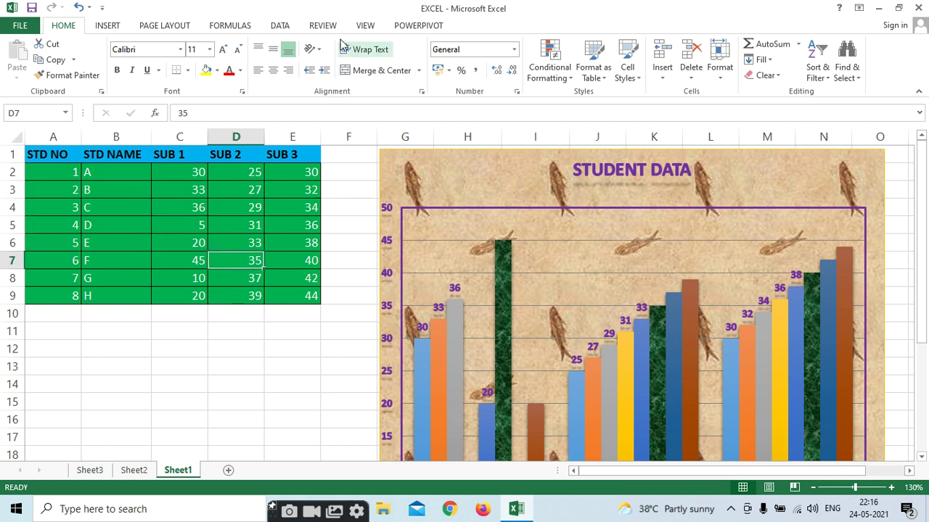
Step: Try to create a line sparkline from the data range A1:E9 in cell B13
click(107, 26)
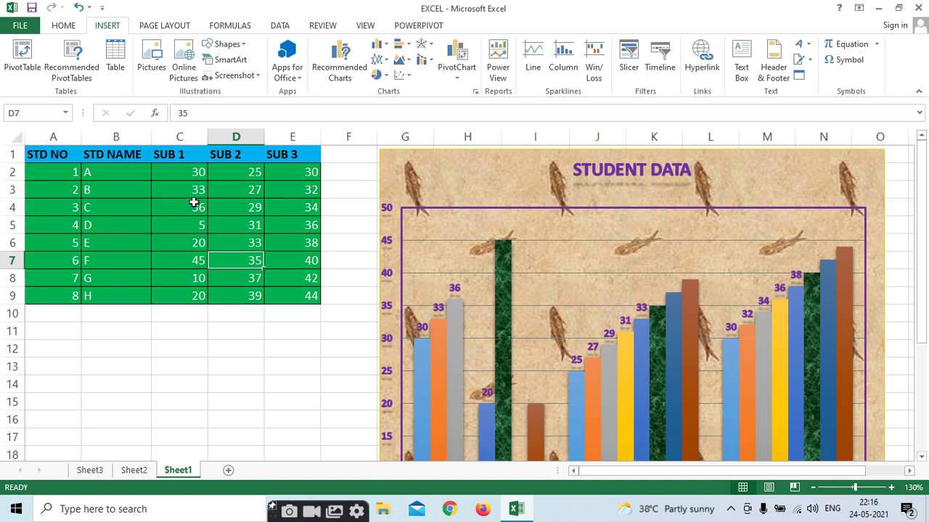
click(531, 67)
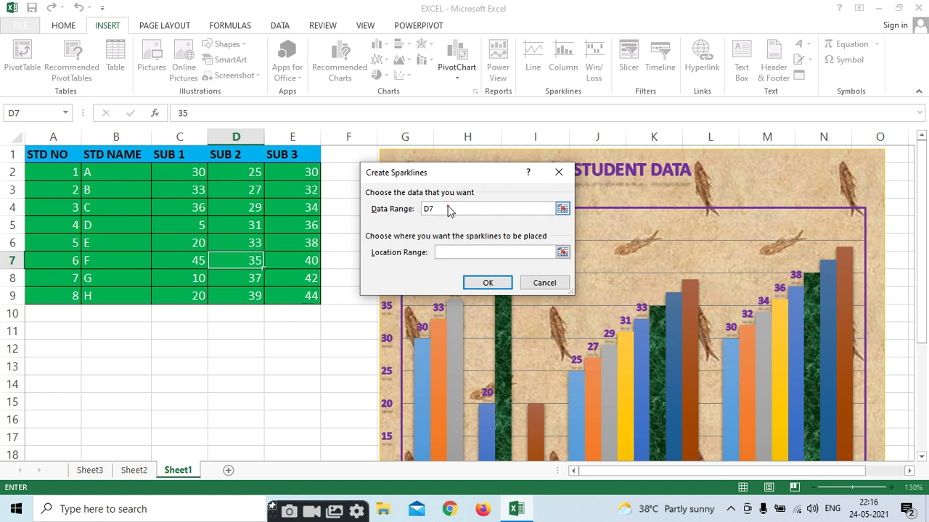
drag(54, 155, 285, 292)
click(446, 251)
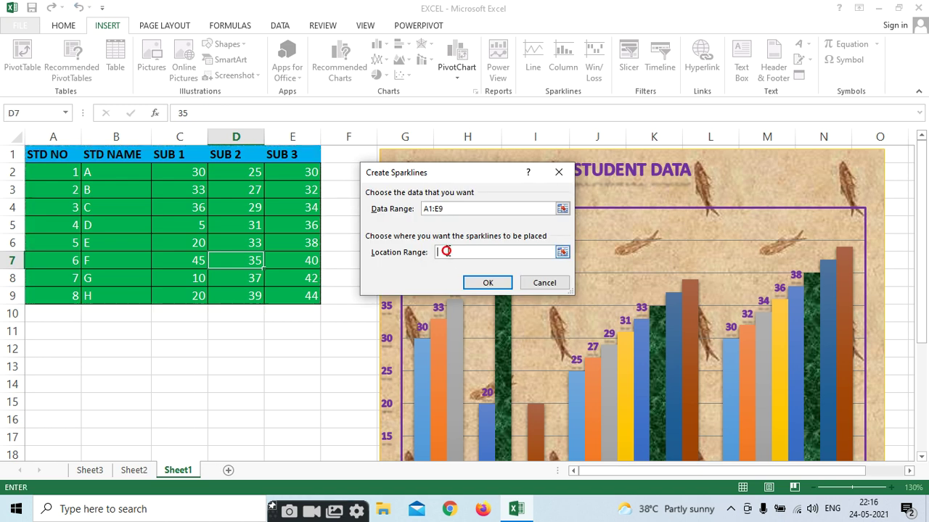
click(101, 366)
click(486, 285)
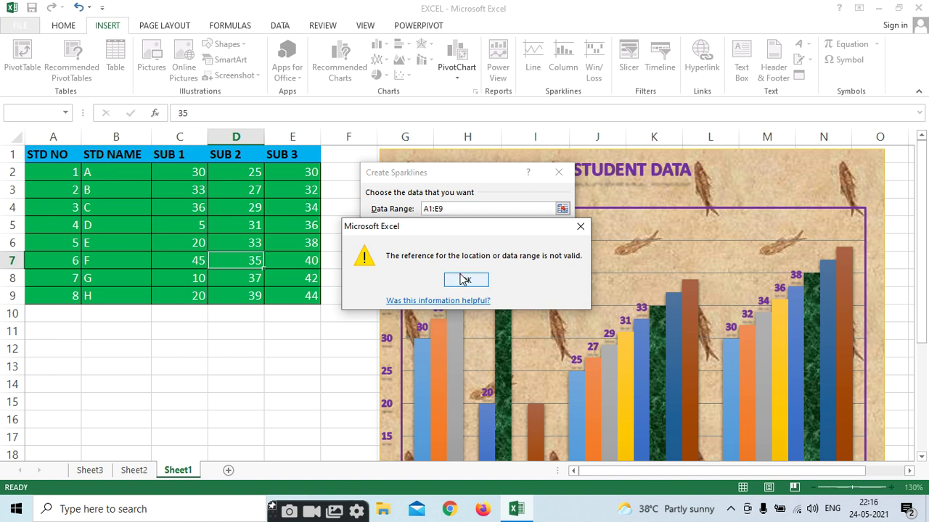
click(463, 280)
click(546, 282)
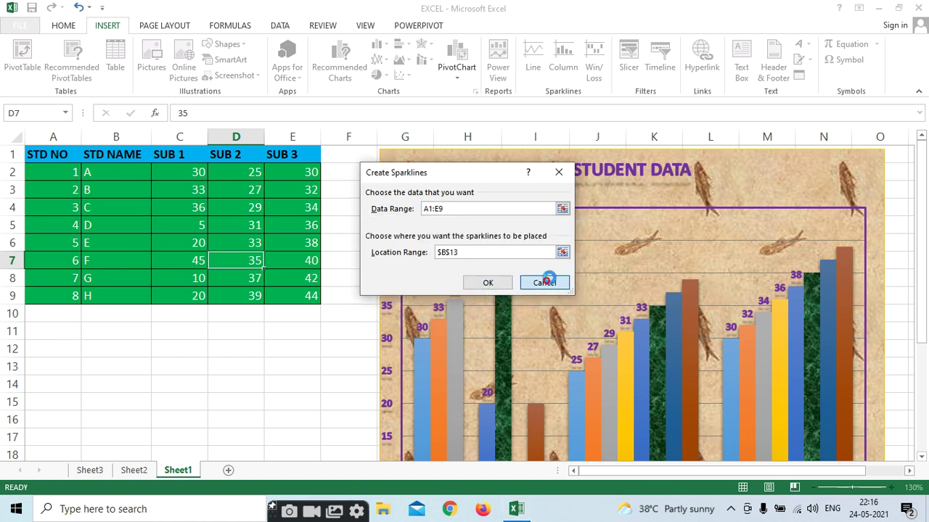
Step: Insert a line sparkline for the SUB 1 marks C2:C9 in cell B12, and undo it
drag(31, 152, 91, 208)
click(186, 218)
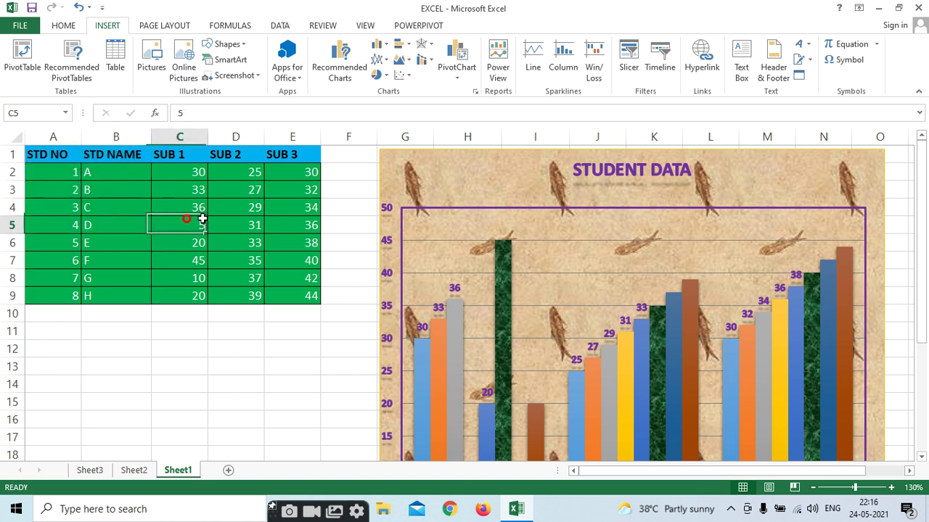
click(530, 64)
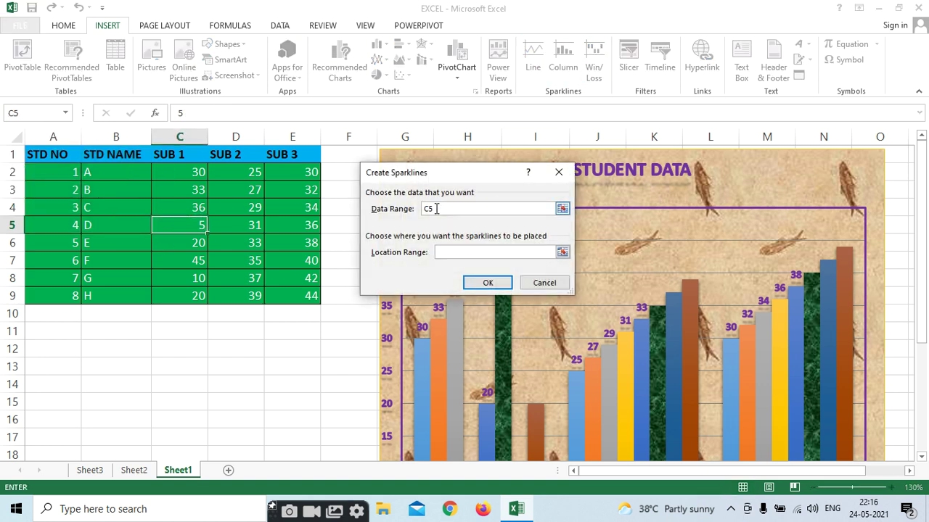
click(444, 208)
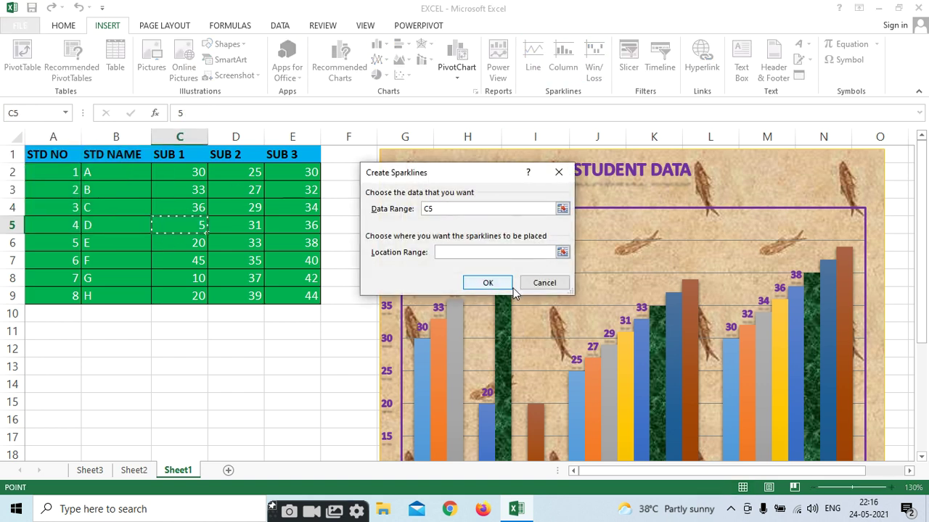
drag(182, 175, 184, 293)
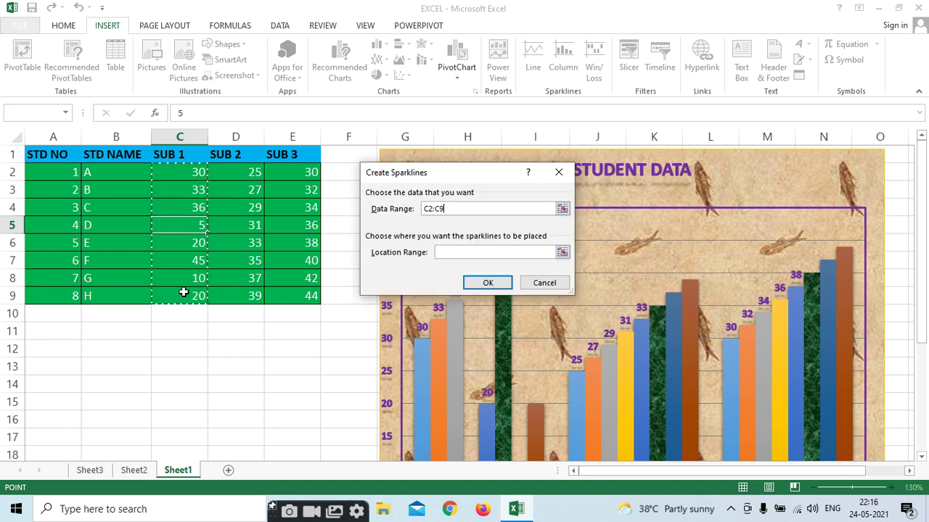
click(446, 252)
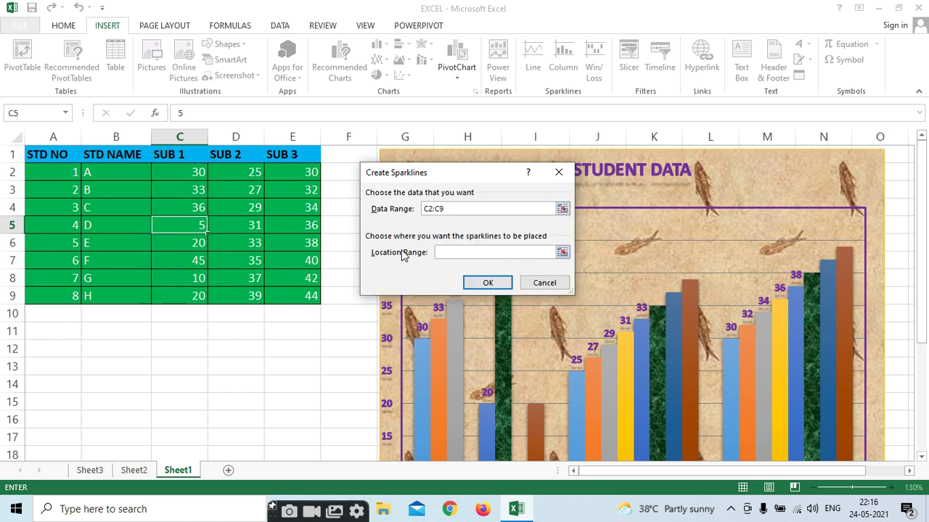
click(87, 358)
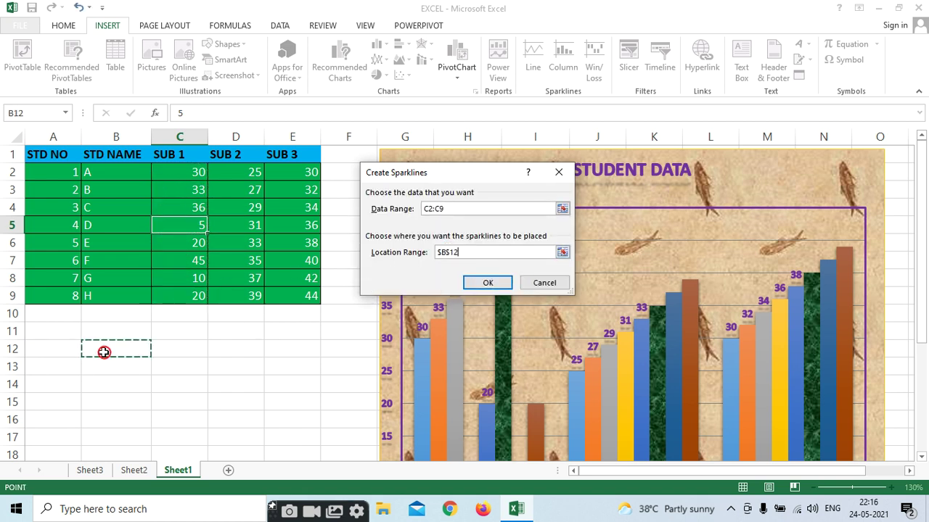
click(484, 283)
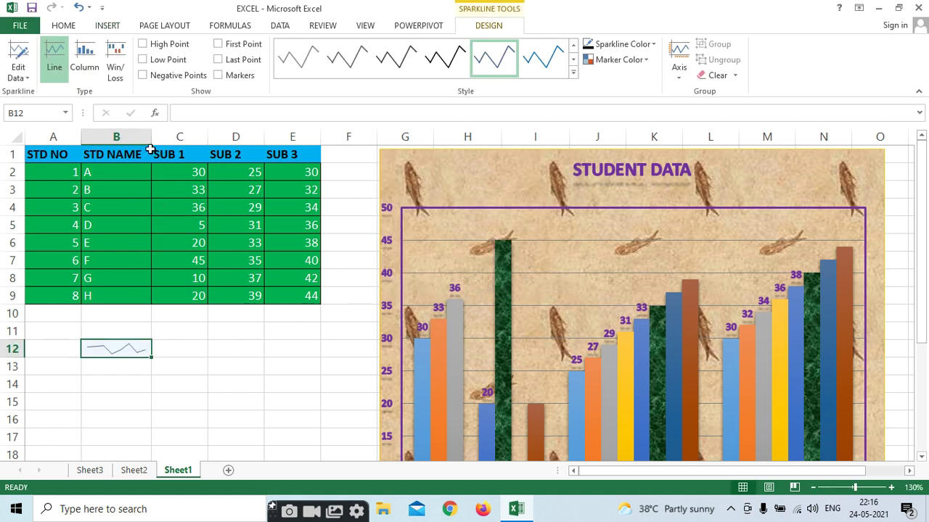
key(ctrl+z)
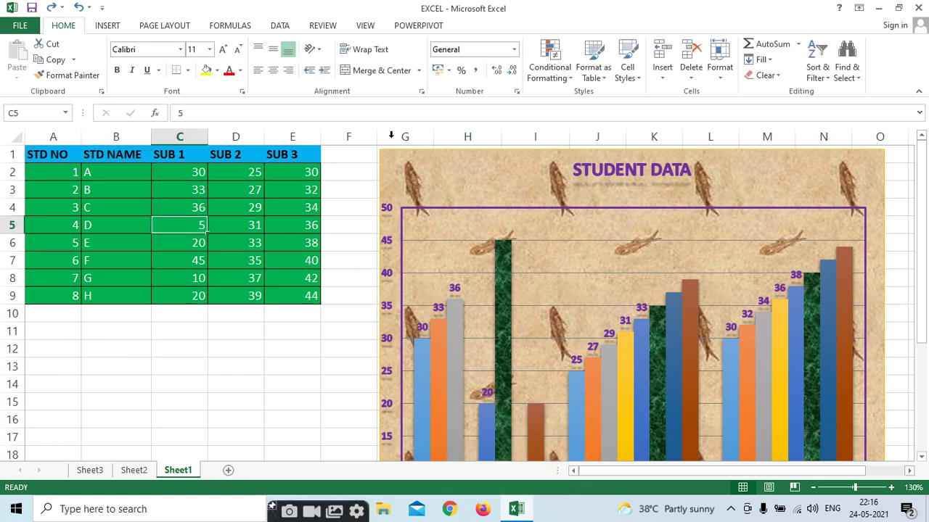
Step: Start a new line sparkline with student A's marks C2:E2 as the data range
click(337, 174)
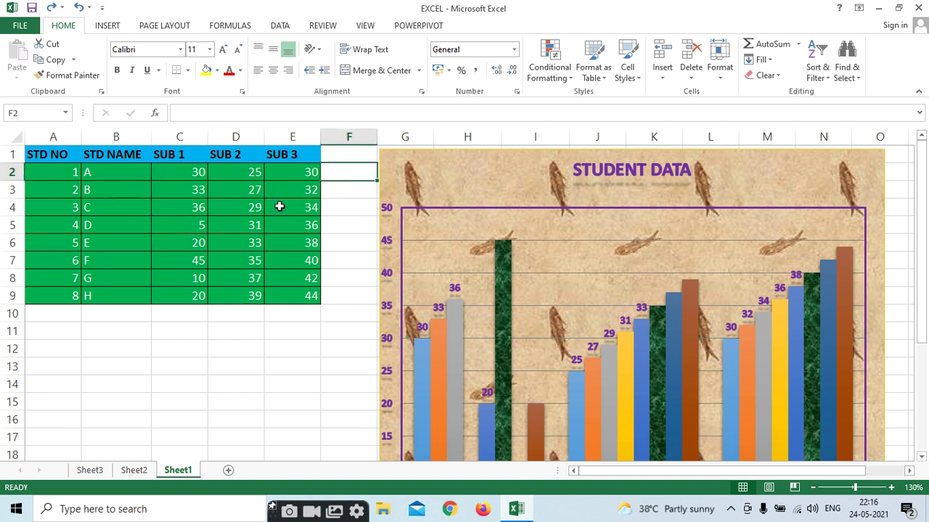
click(172, 180)
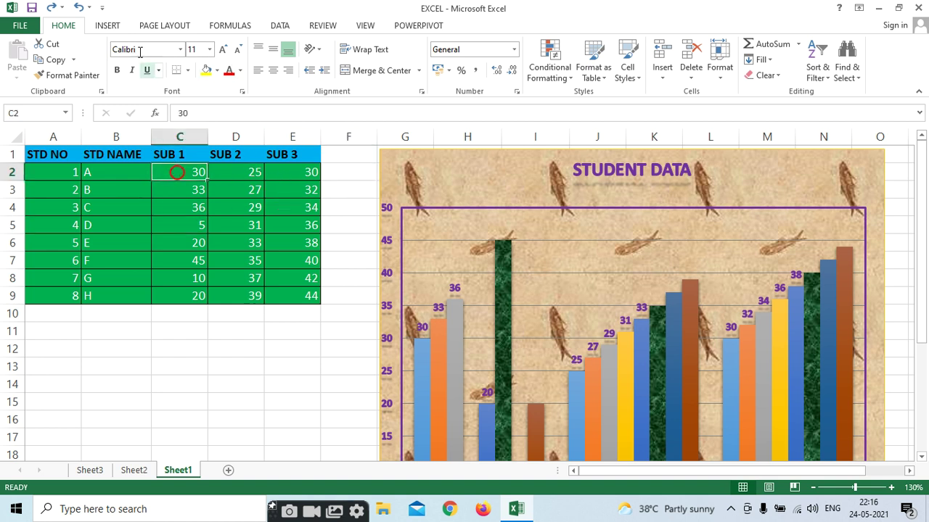
click(107, 26)
click(532, 67)
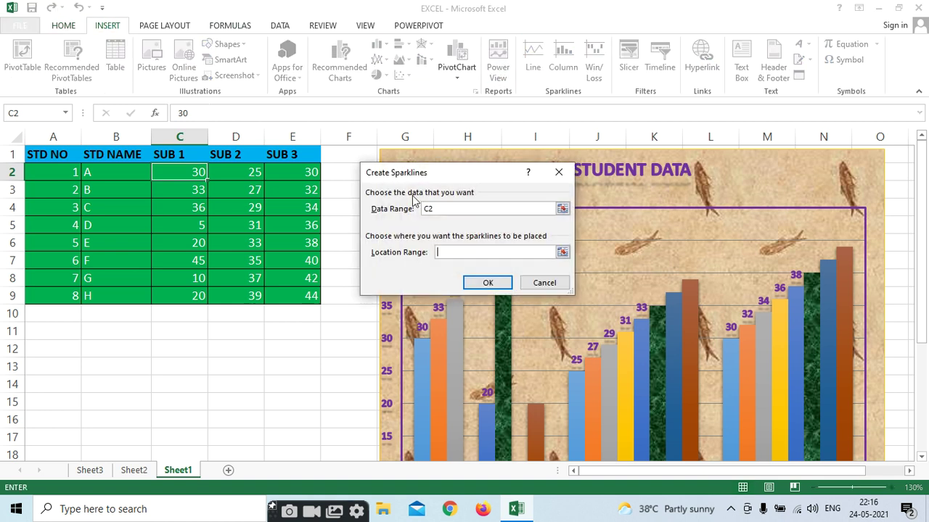
drag(180, 172, 282, 174)
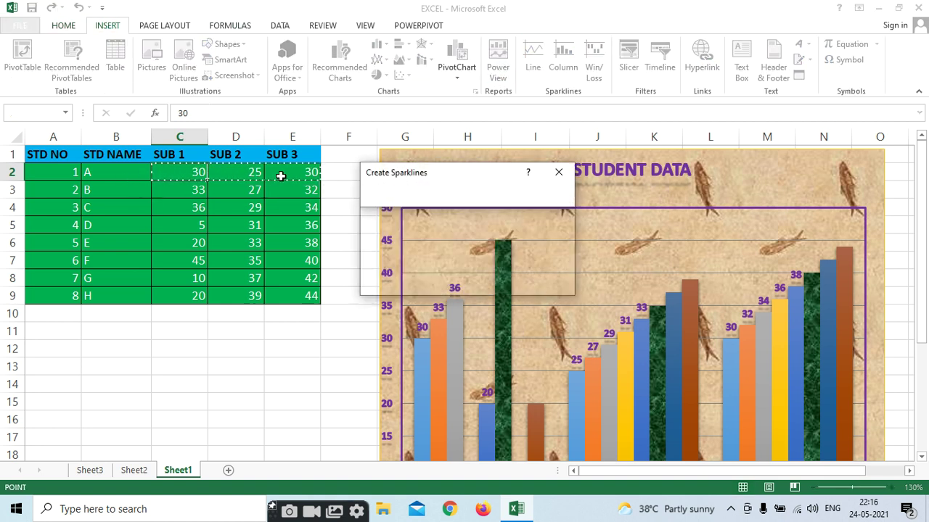
click(447, 209)
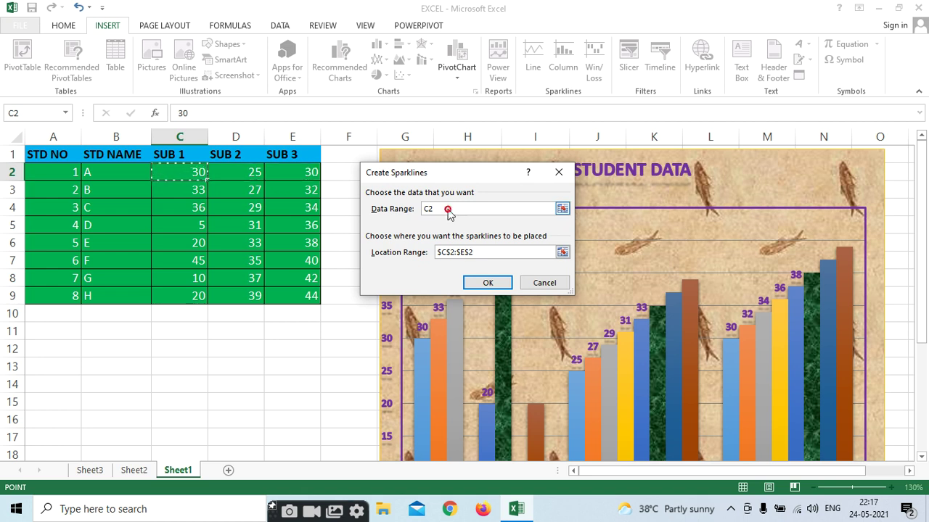
key(BackSpace)
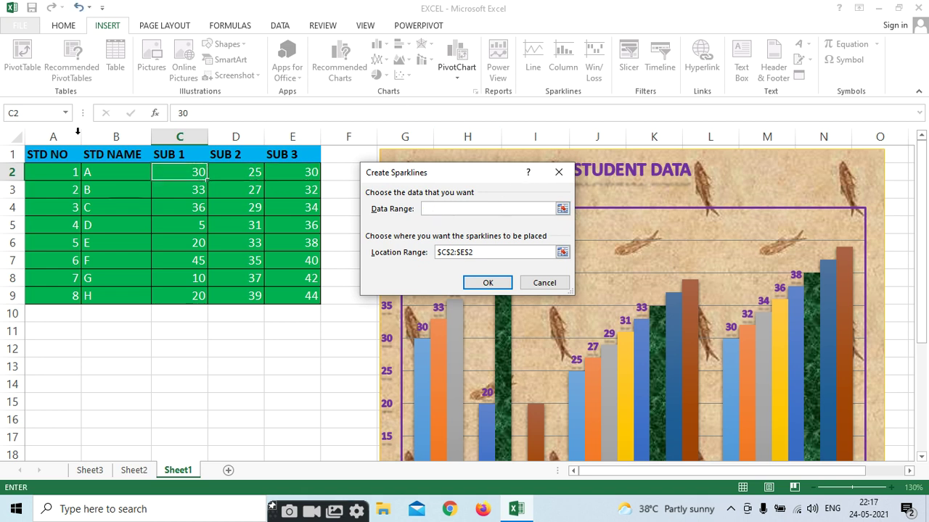
drag(195, 180, 276, 174)
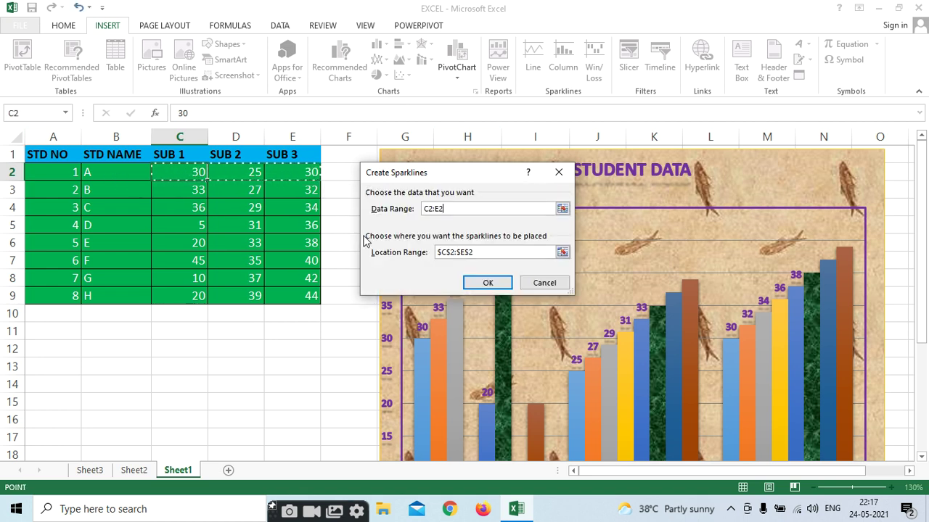
Step: Set the sparkline's location range to cell F2 and create it
click(483, 254)
key(BackSpace)
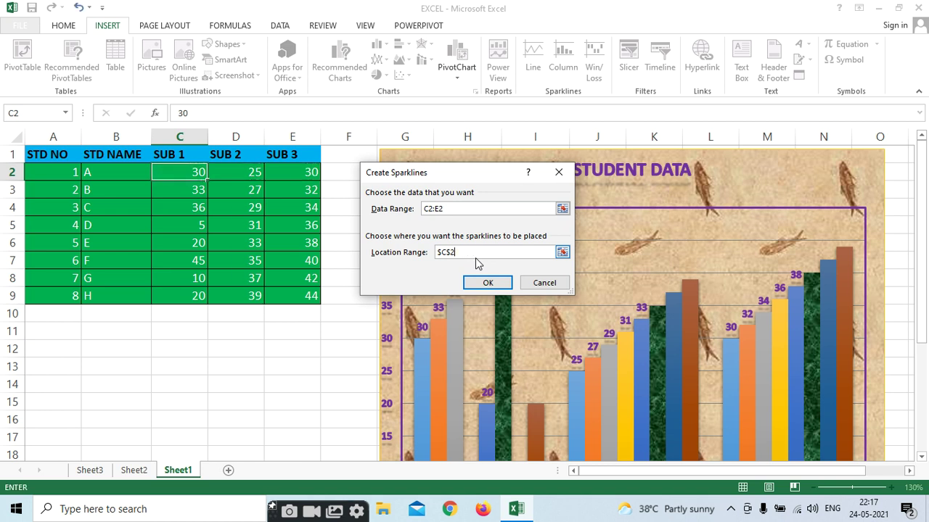
key(BackSpace)
key(BackSpace)
key(BackSpace)
key(BackSpace)
click(336, 171)
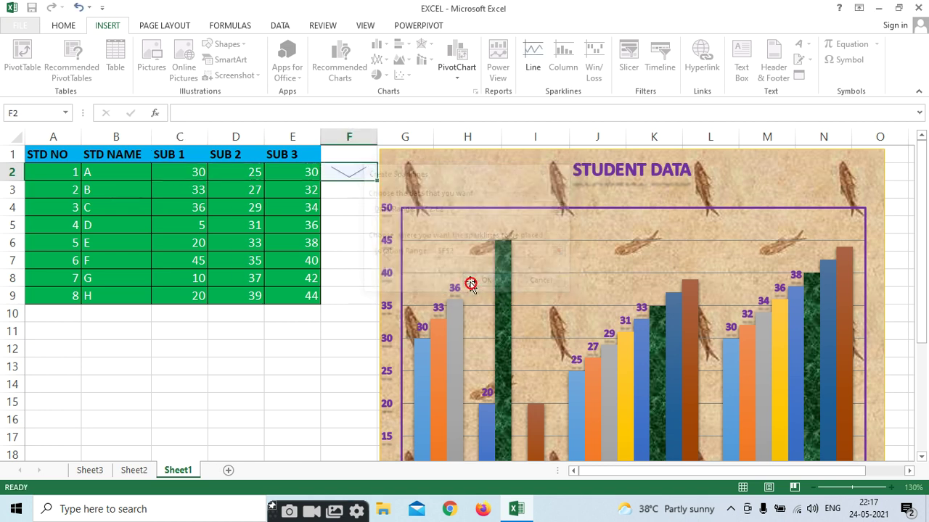
click(481, 282)
Step: Widen column F and fill the line sparkline from F2 down to F9
drag(376, 138, 458, 137)
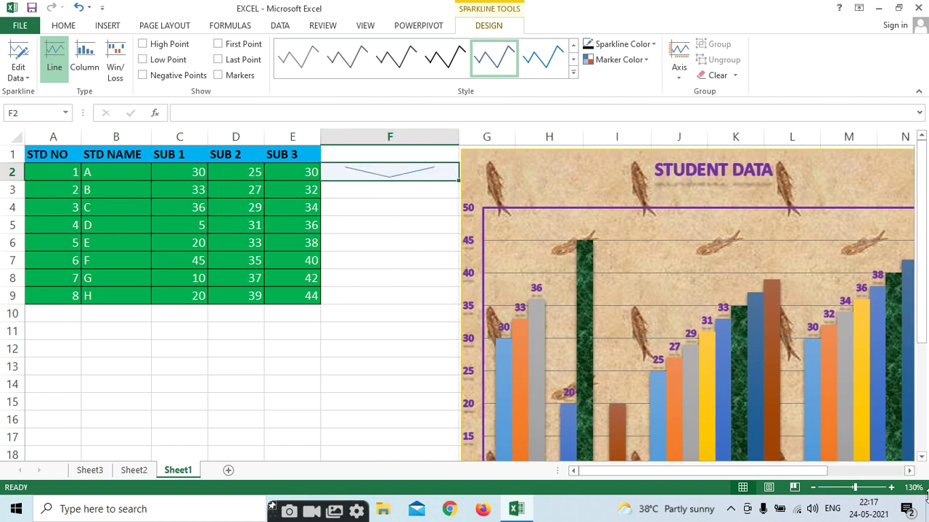
click(860, 487)
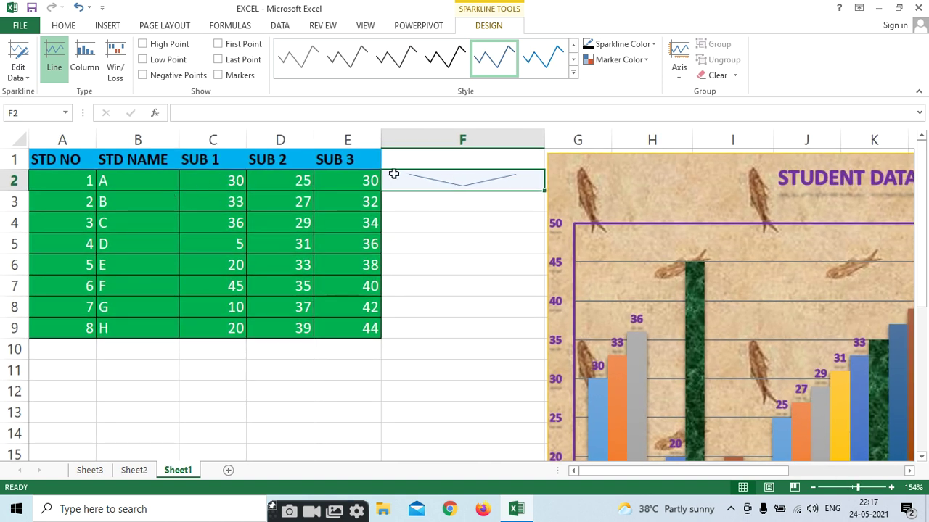
click(354, 184)
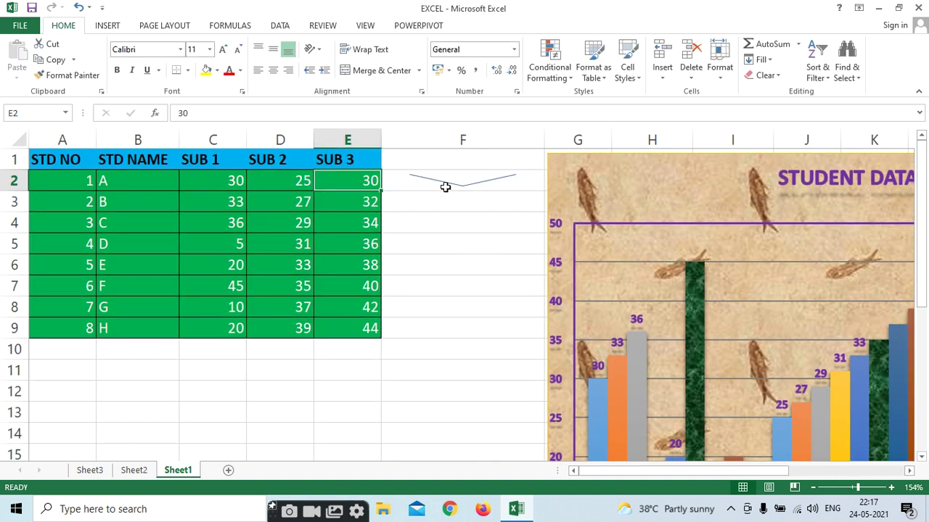
click(445, 187)
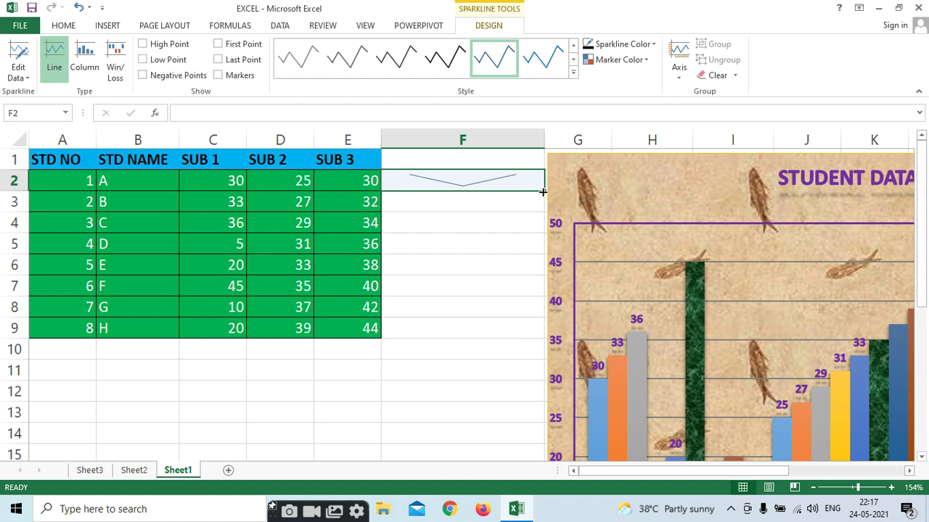
drag(544, 190, 523, 339)
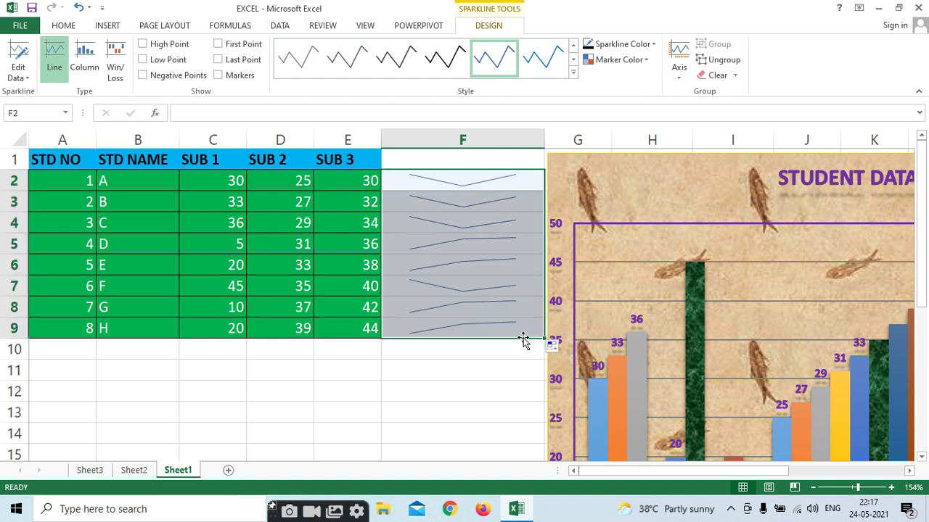
Step: Move the STUDENT DATA chart away from the table to free columns G to I
click(107, 26)
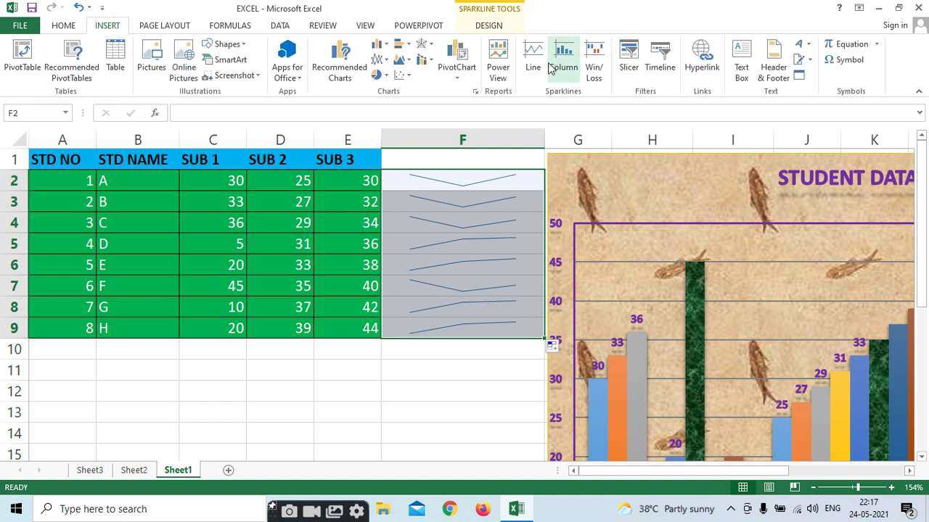
click(562, 166)
drag(545, 152, 795, 211)
Step: Insert a column sparkline for C2:E2 in cell G2 and fill it down to G9
click(570, 178)
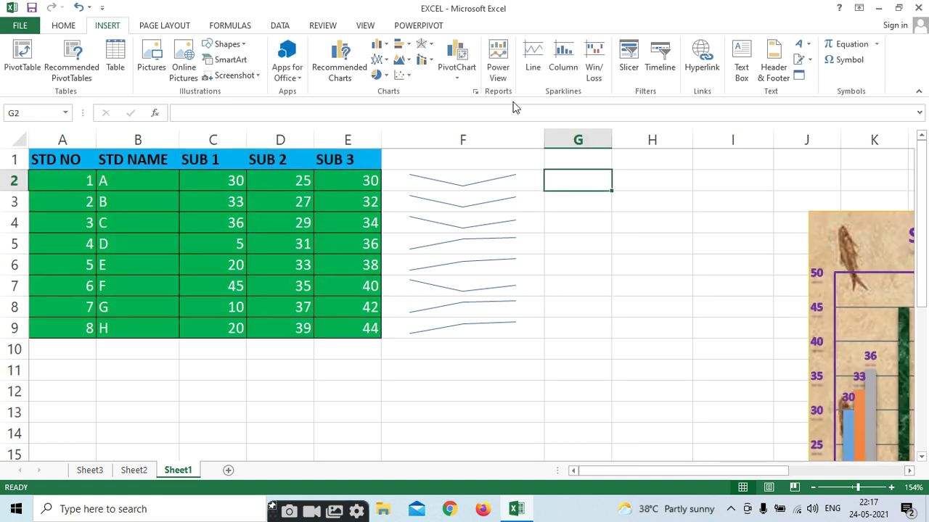
click(561, 71)
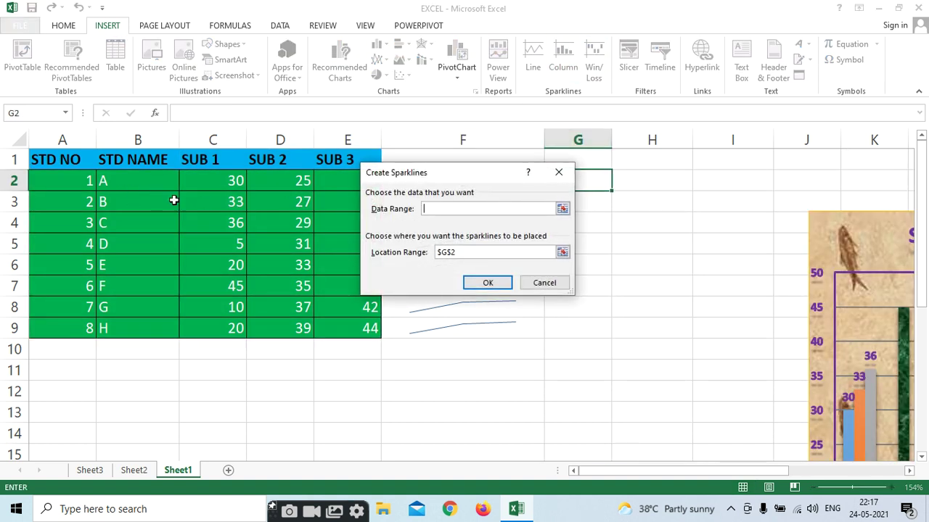
drag(203, 183, 352, 186)
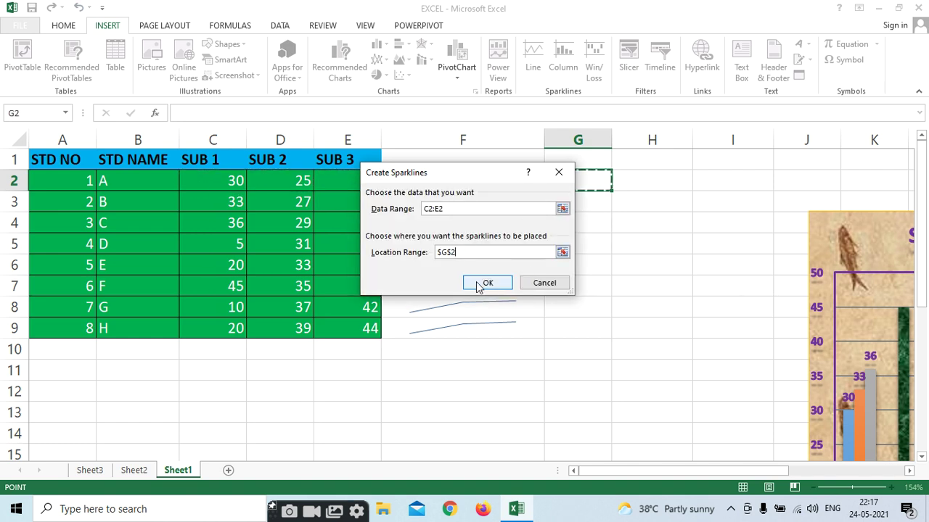
click(482, 283)
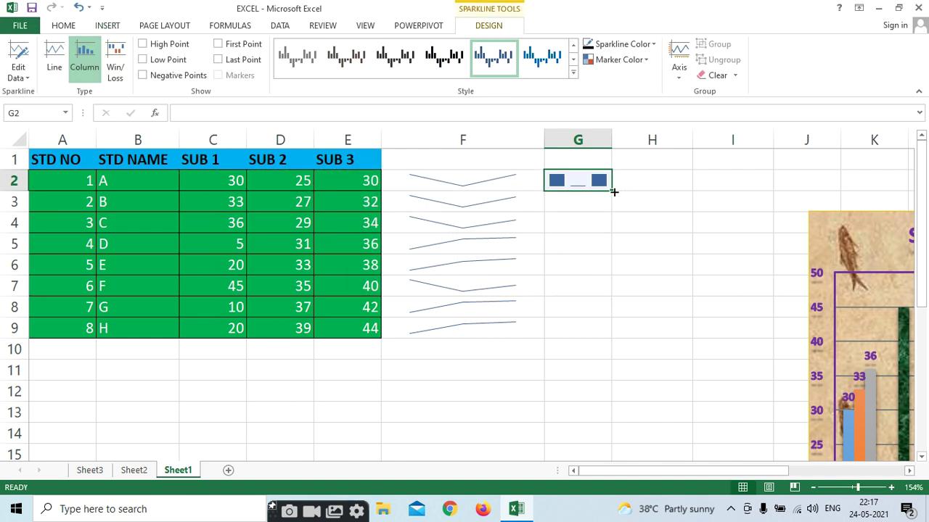
drag(613, 191, 601, 329)
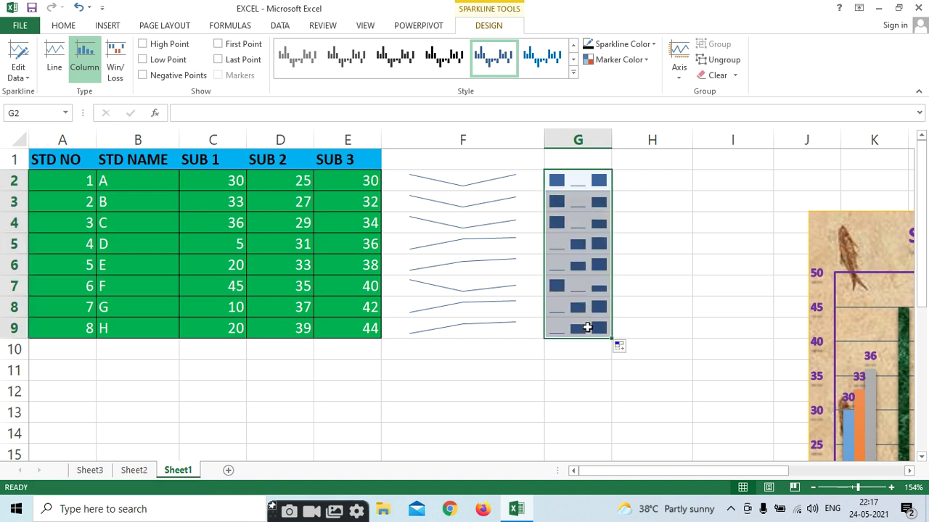
Step: Enter the headings LINE in cell F1 and COLUMN in cell G1 above the sparklines
click(447, 160)
text(LI)
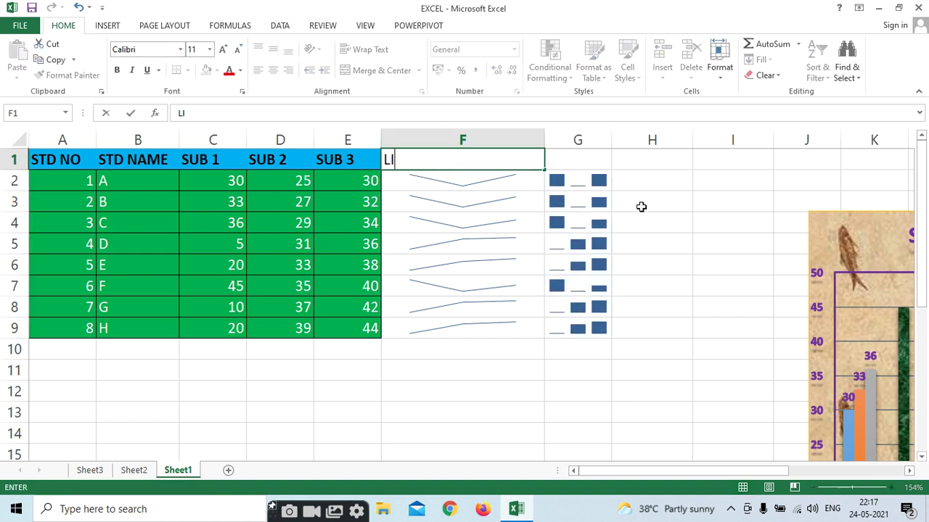
text(NE)
key(Tab)
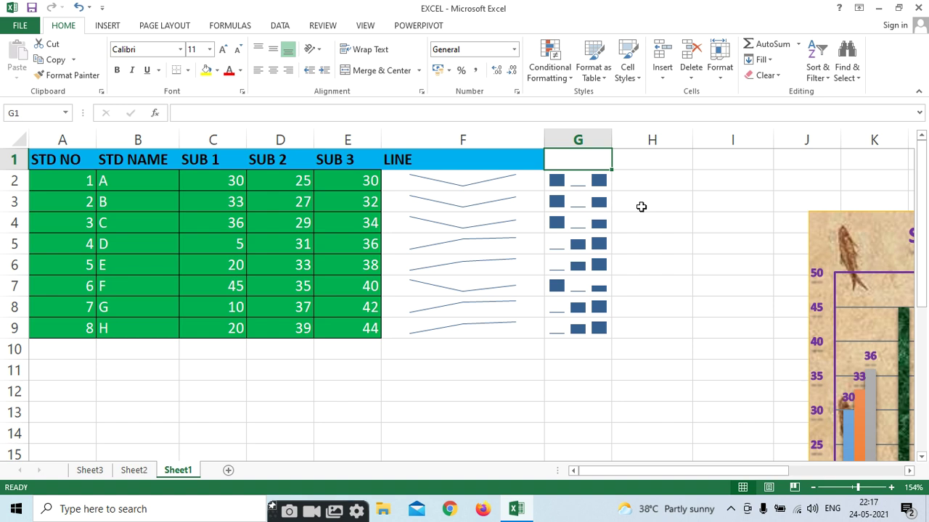
text(COL)
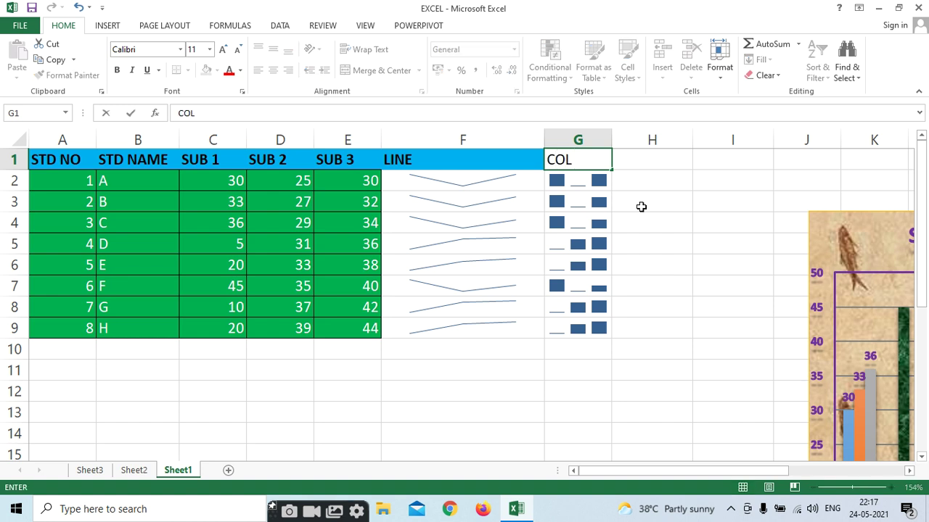
text(UMN)
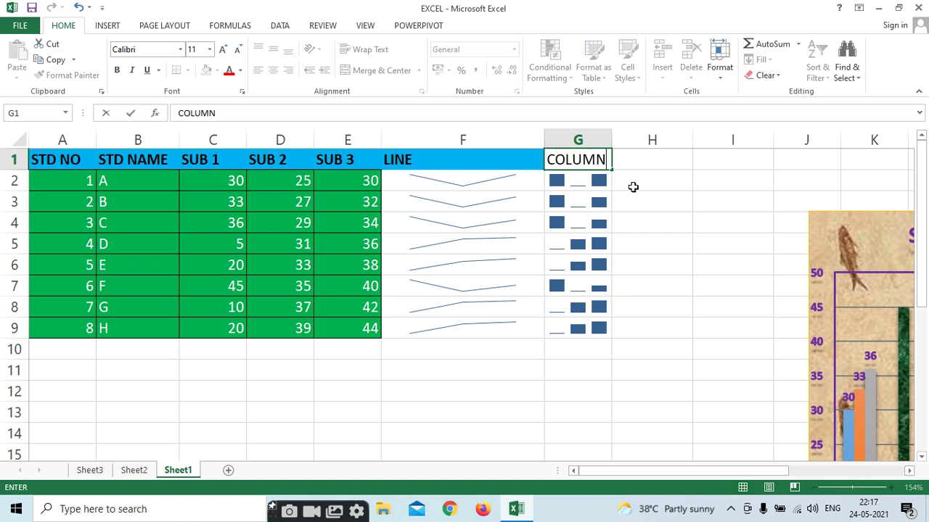
Step: Insert a Win/Loss sparkline for student A's marks C2:E2 in cell H2
click(632, 187)
click(107, 26)
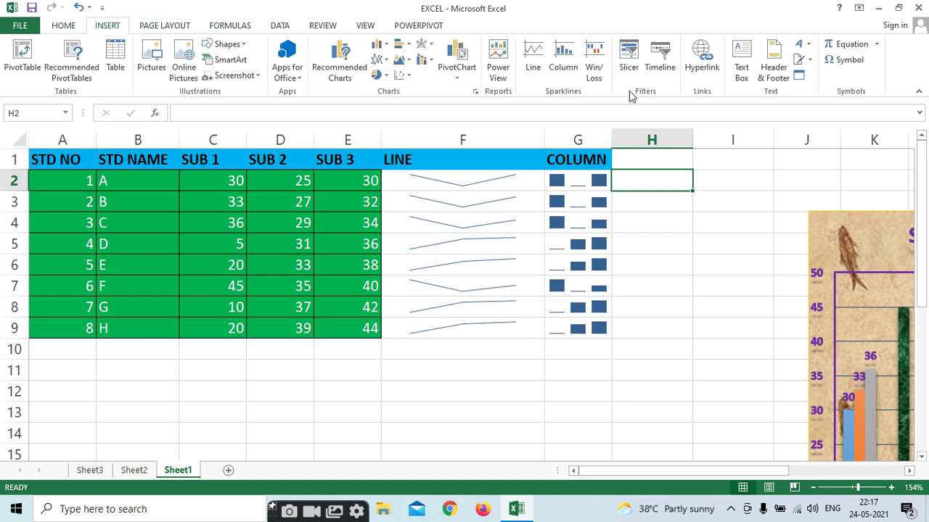
click(593, 65)
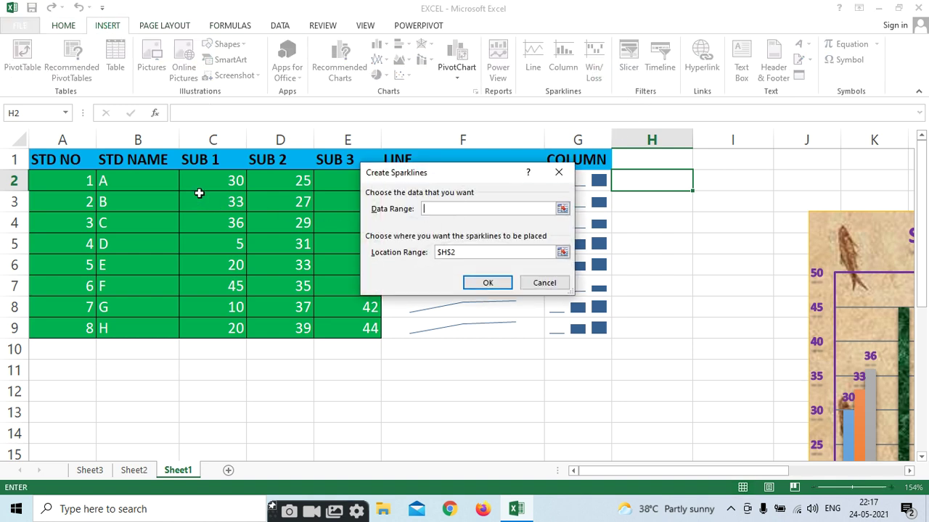
drag(198, 193, 373, 182)
click(487, 282)
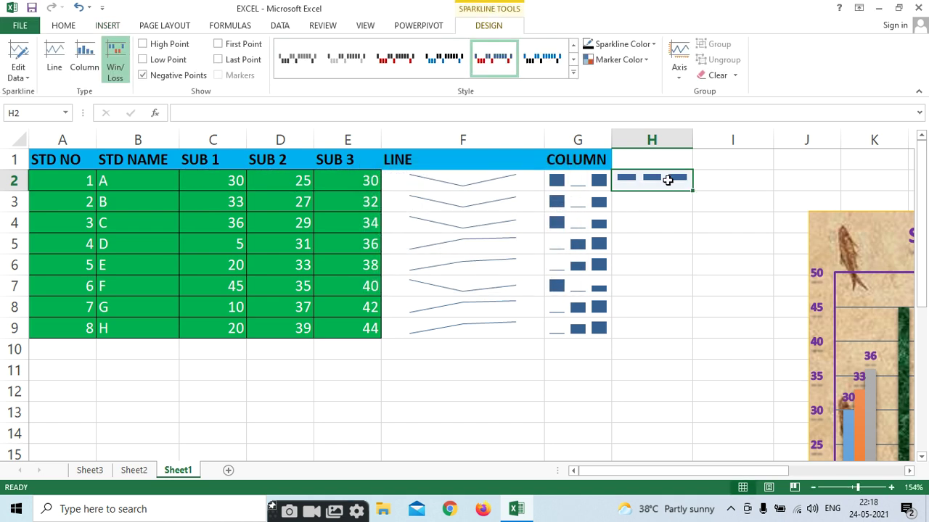
Step: Try a green preset style and a blue preset style on the Win/Loss sparkline in H2
click(575, 73)
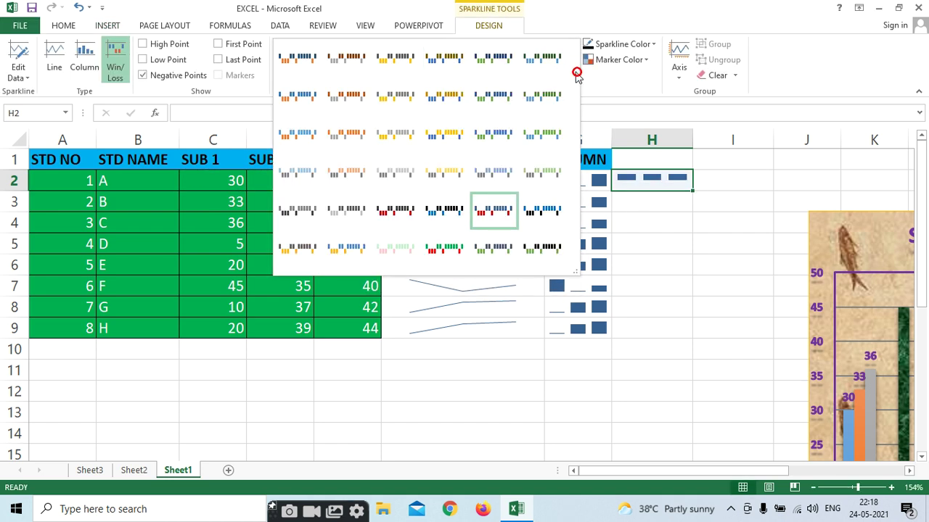
click(441, 246)
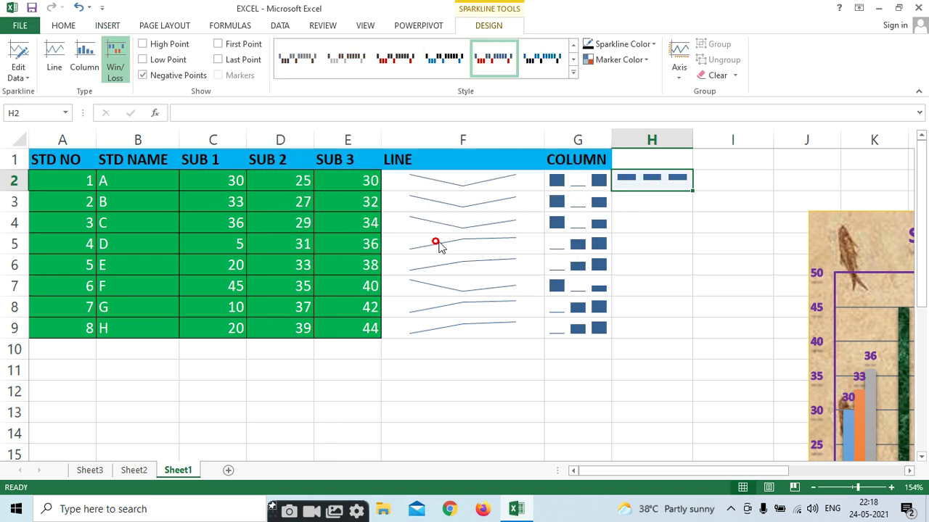
click(574, 73)
click(299, 97)
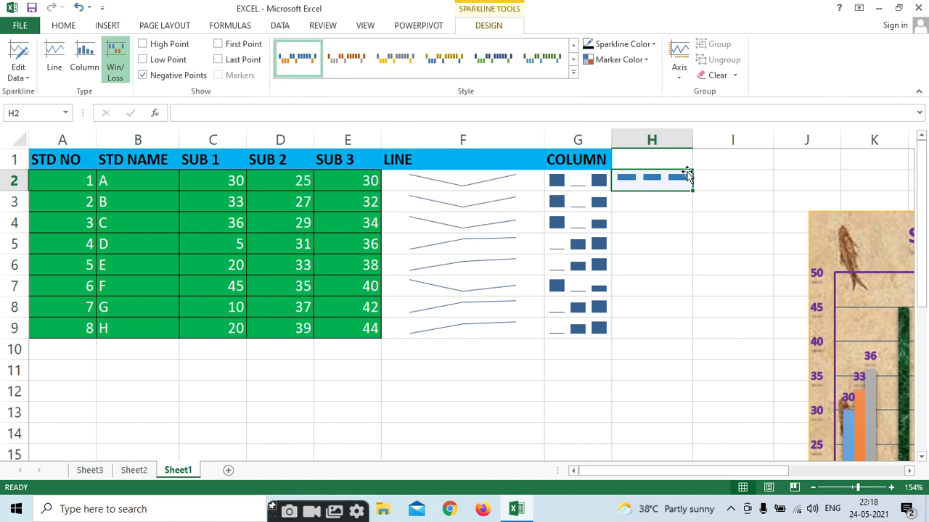
Step: Undo both style changes and the insertion of the Win/Loss sparkline in H2
key(ctrl+z)
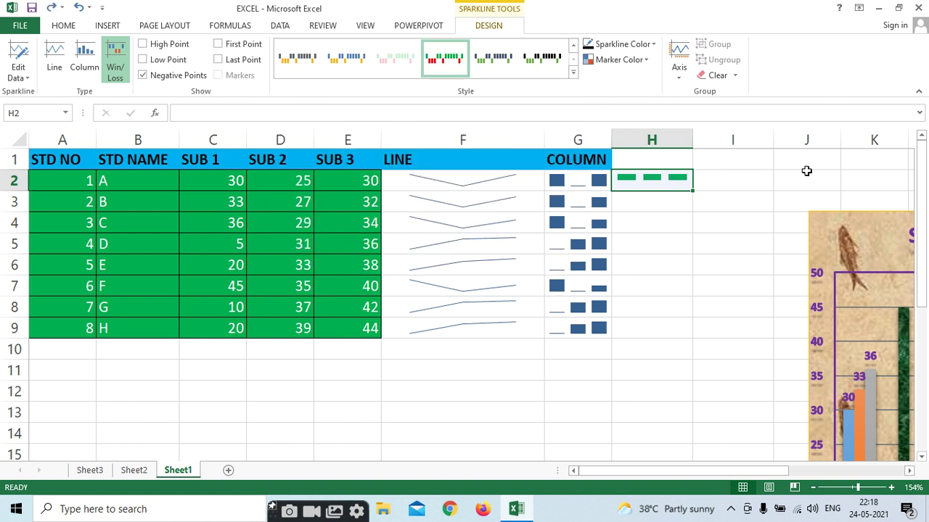
key(ctrl+z)
key(ctrl+z)
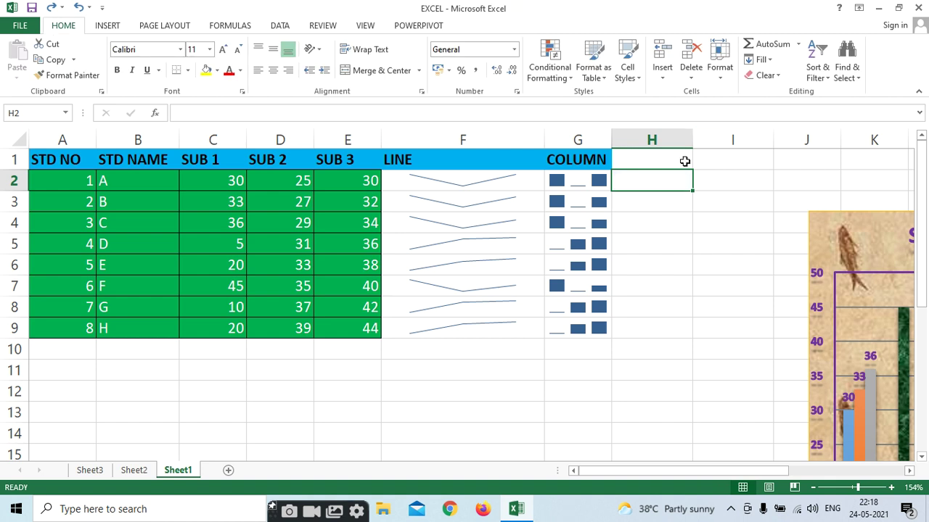
Step: Apply a gold preset style to the line sparklines in F2:F9 and set their sparkline colour to Red
click(499, 173)
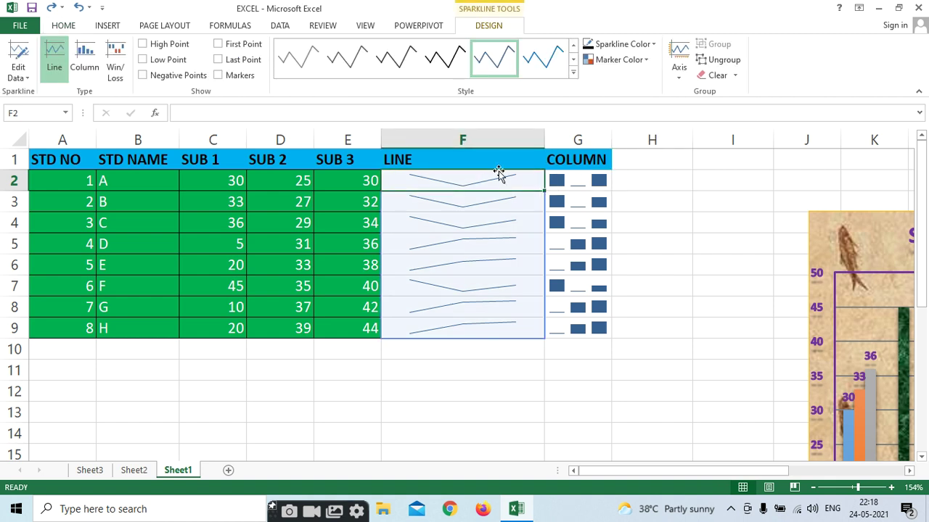
click(573, 74)
click(475, 139)
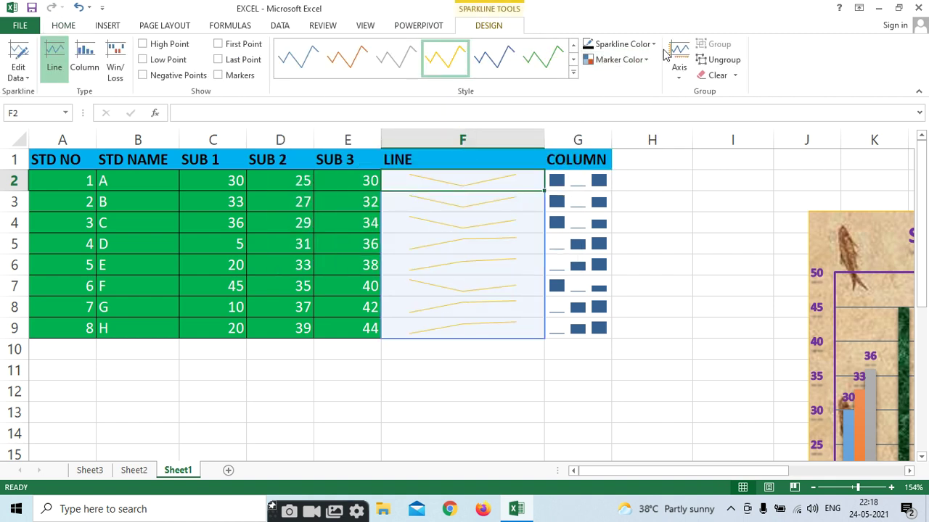
click(642, 59)
click(653, 224)
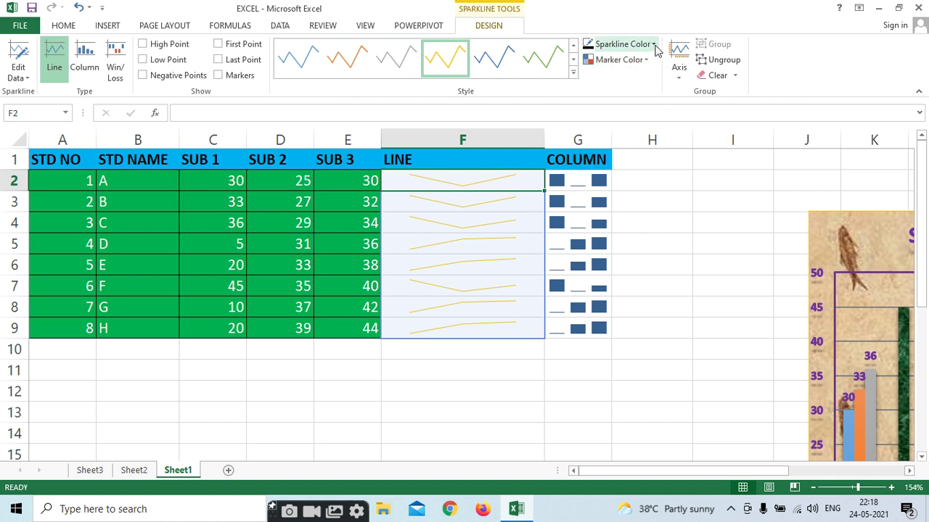
click(655, 48)
click(599, 153)
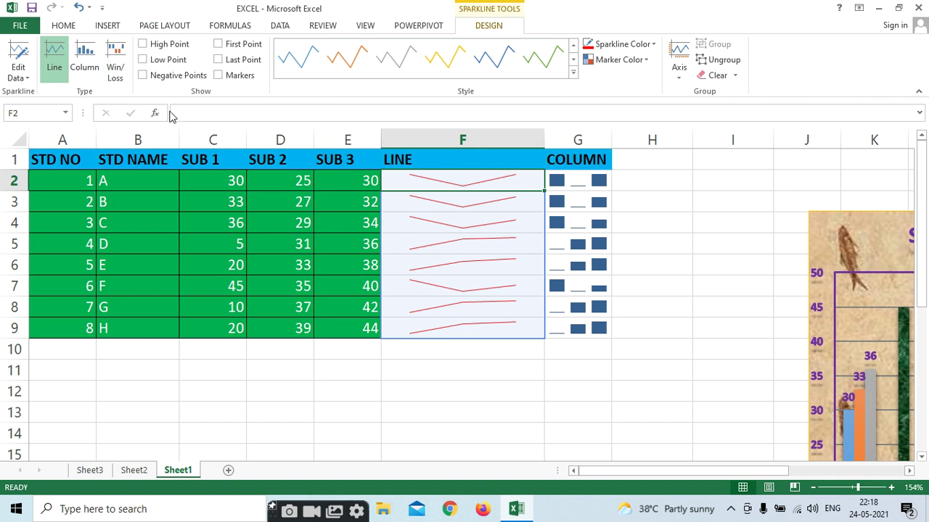
Step: Show all point types and markers on the line sparklines and apply the preset style with a blue line and red markers
click(142, 45)
click(142, 61)
click(218, 44)
click(218, 59)
click(218, 75)
click(573, 72)
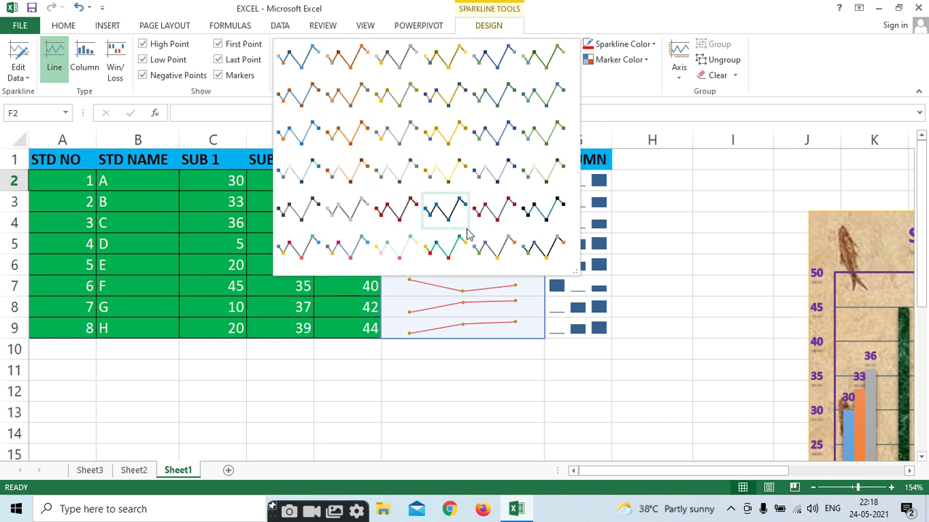
click(486, 210)
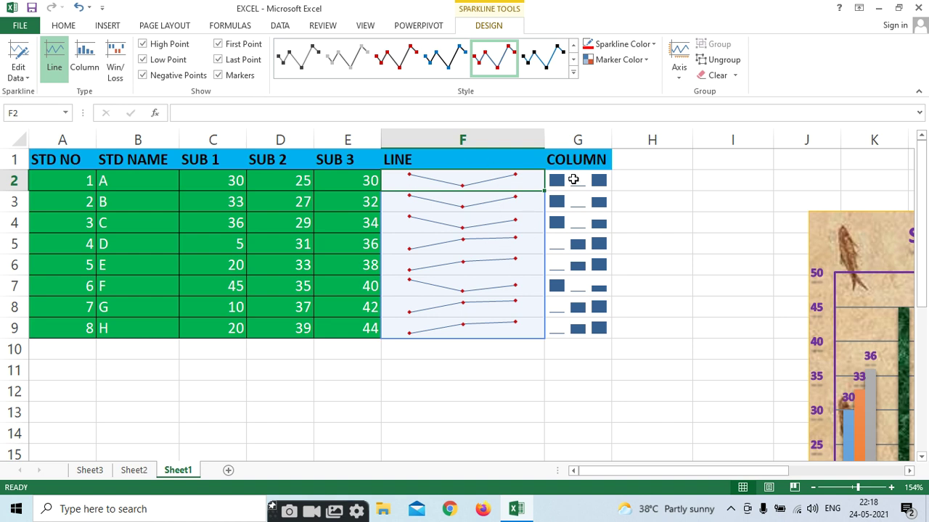
Step: Show the column sparklines' high points in dark green and their low points in black in G2:G9
click(582, 180)
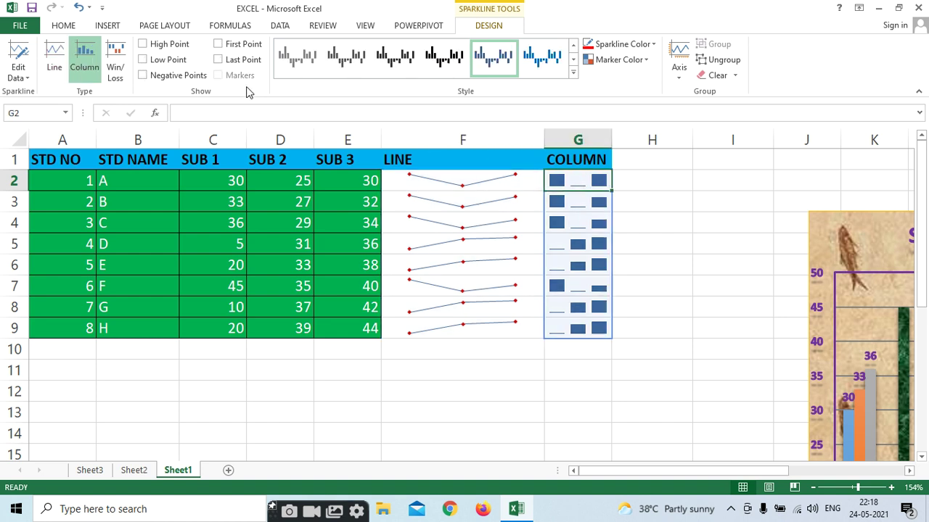
click(143, 44)
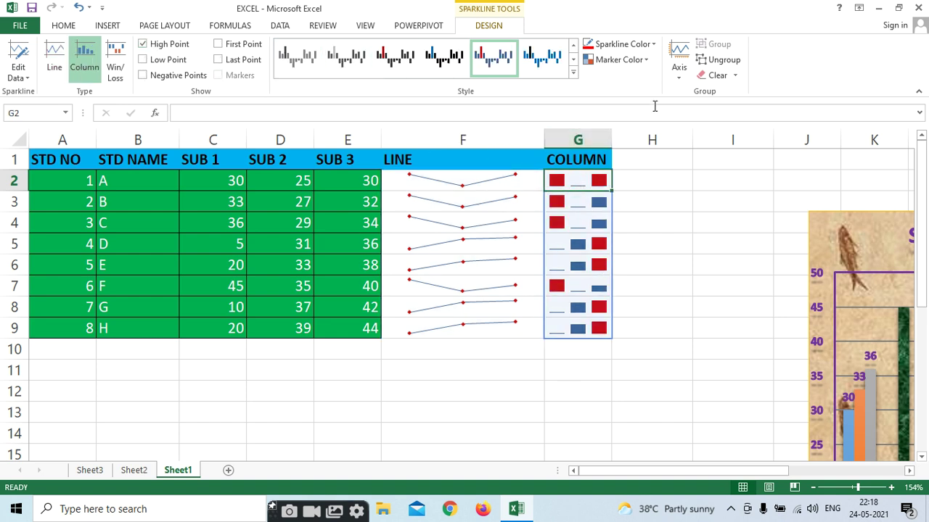
click(644, 60)
mouse_move(641, 131)
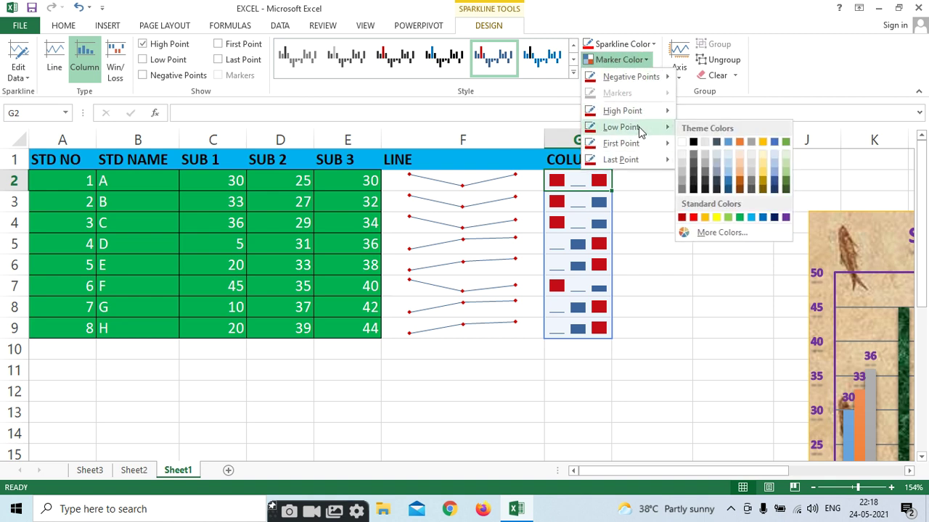
click(694, 142)
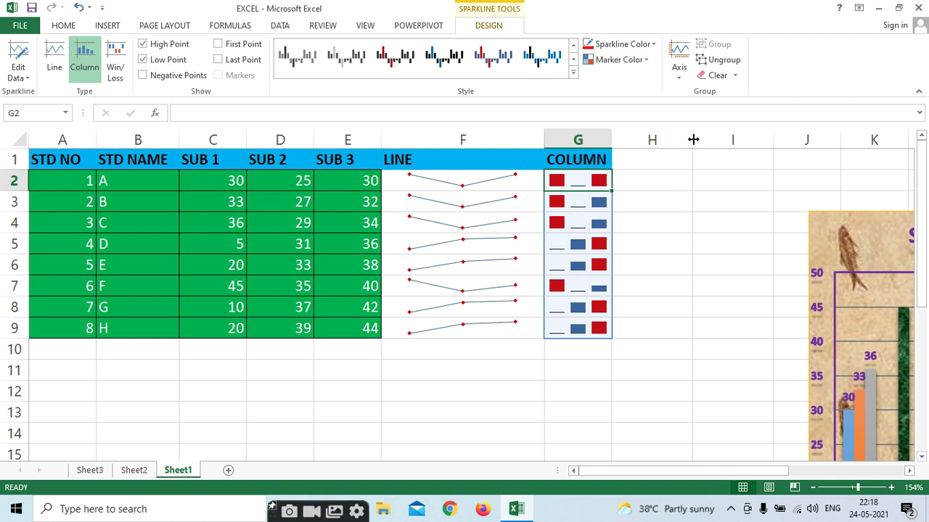
click(643, 60)
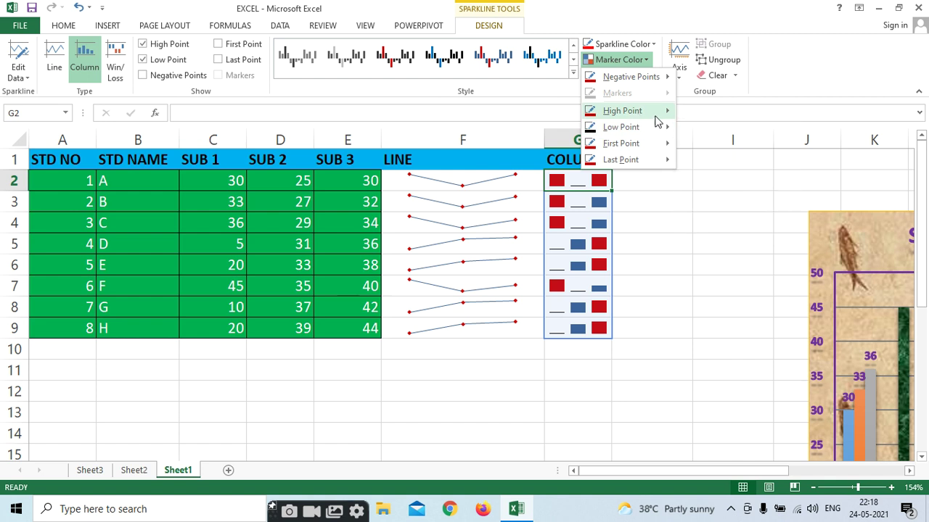
mouse_move(653, 113)
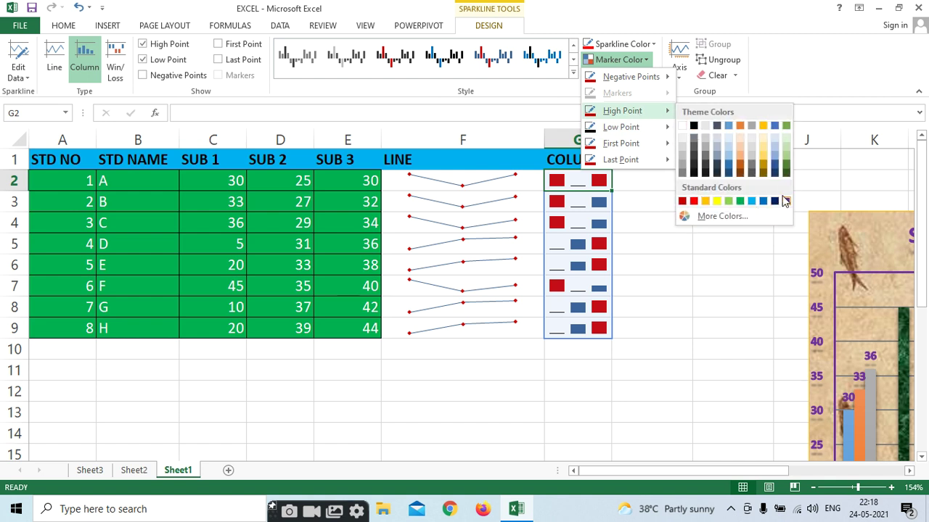
click(786, 172)
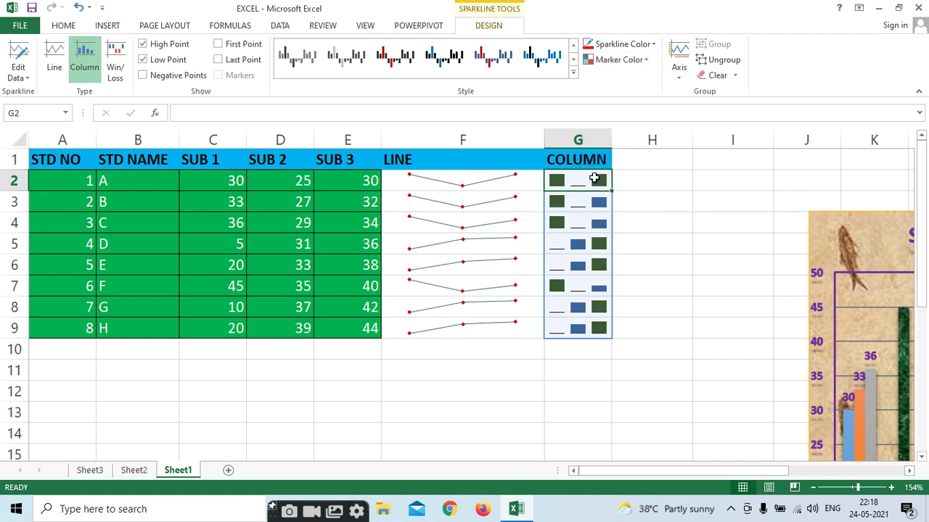
Step: Clear the column sparkline in G2 and undo the clearing
click(734, 77)
click(731, 92)
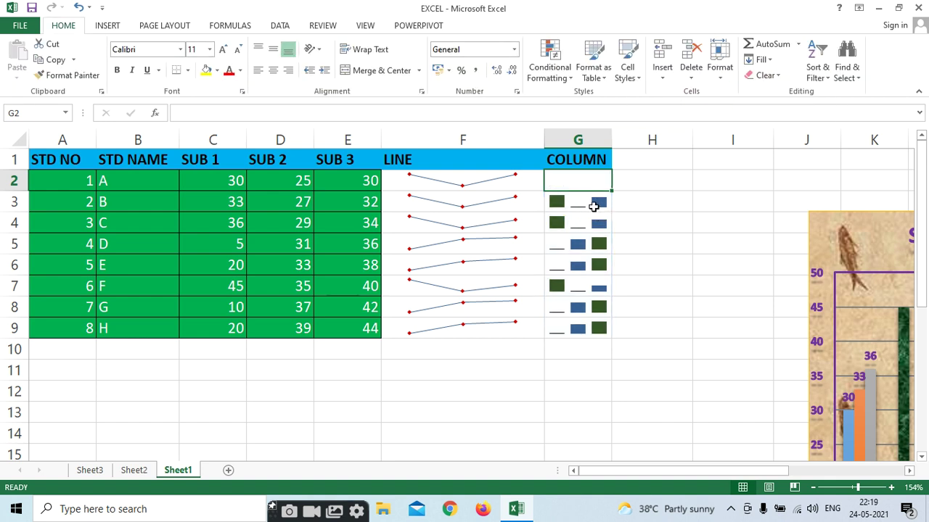
click(639, 203)
key(ctrl+z)
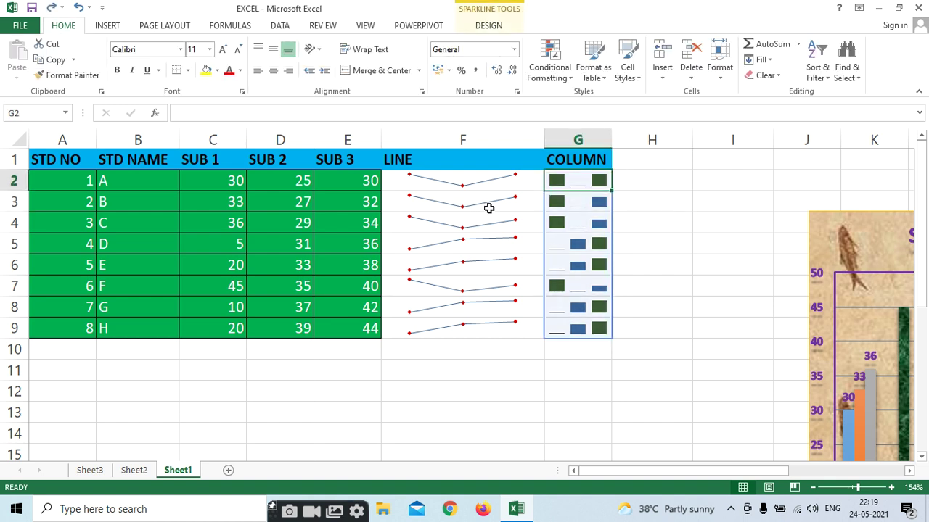
Step: Set the sparkline colour of the line sparklines in F2:F9 to Orange
click(489, 208)
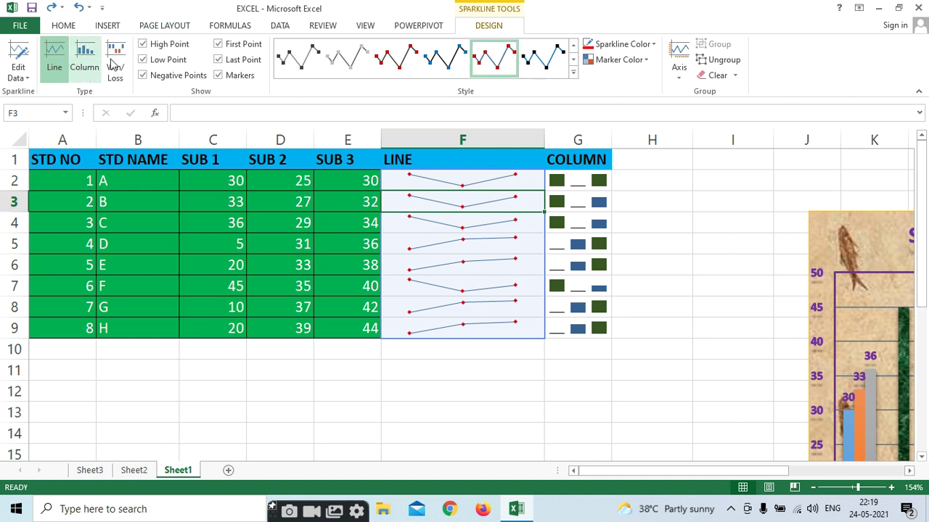
click(652, 44)
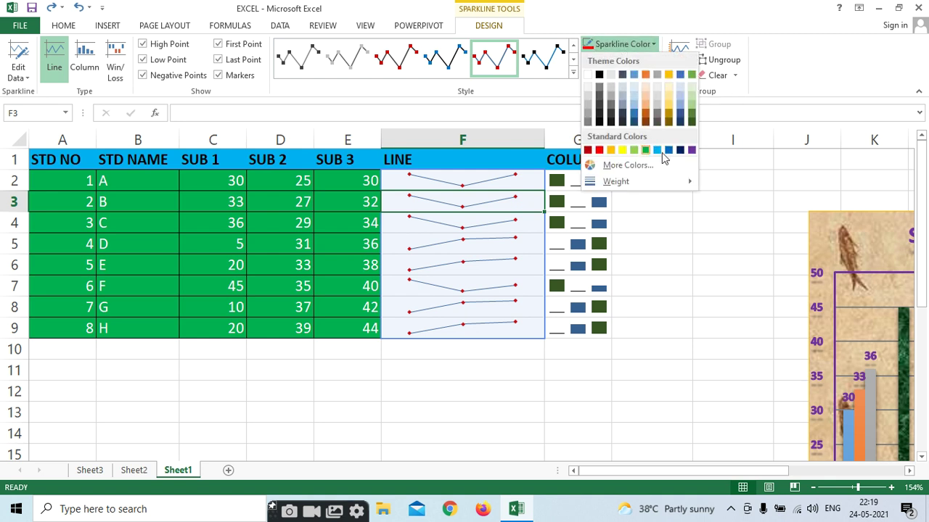
click(611, 150)
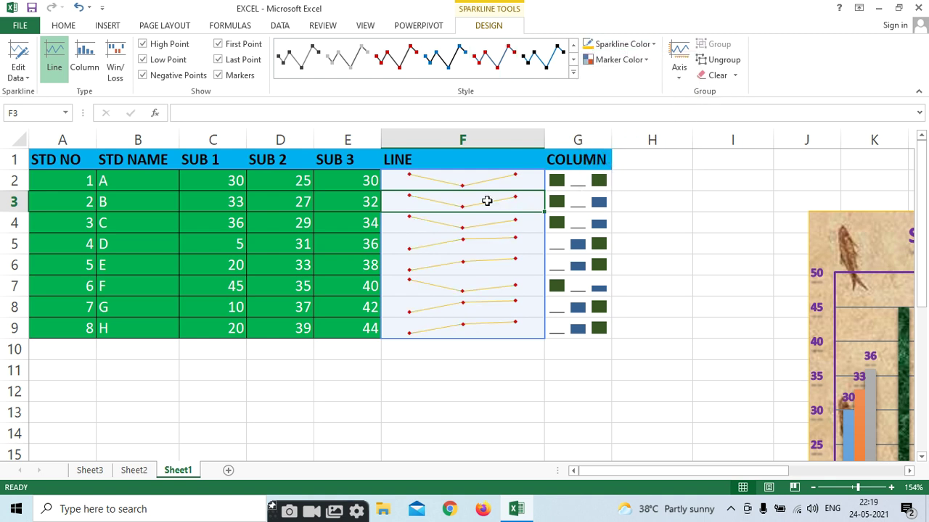
drag(486, 182, 472, 327)
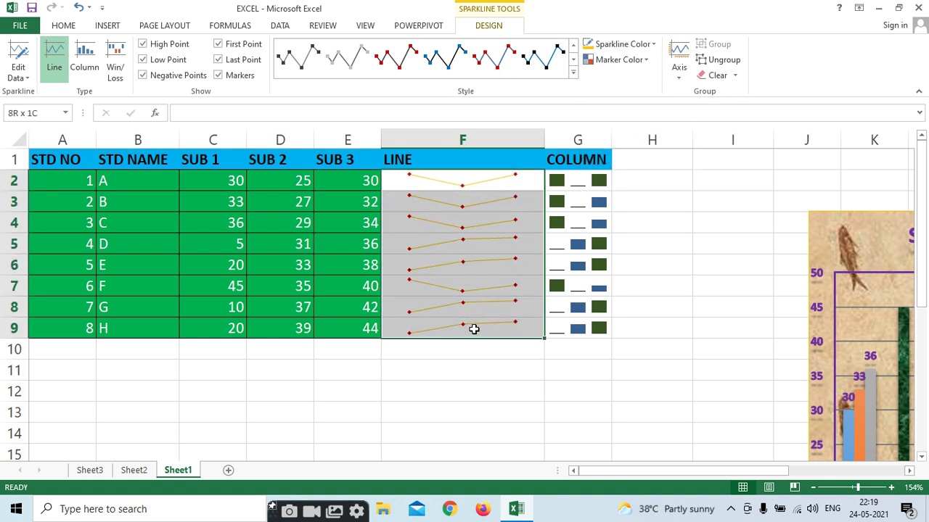
click(702, 235)
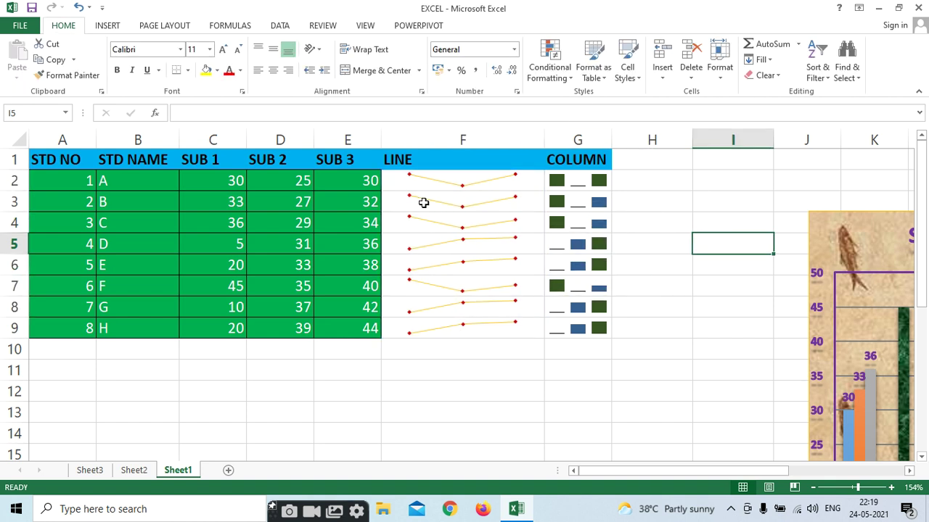
Step: Change the line sparklines' colour in column F to Red and then to Green
click(434, 203)
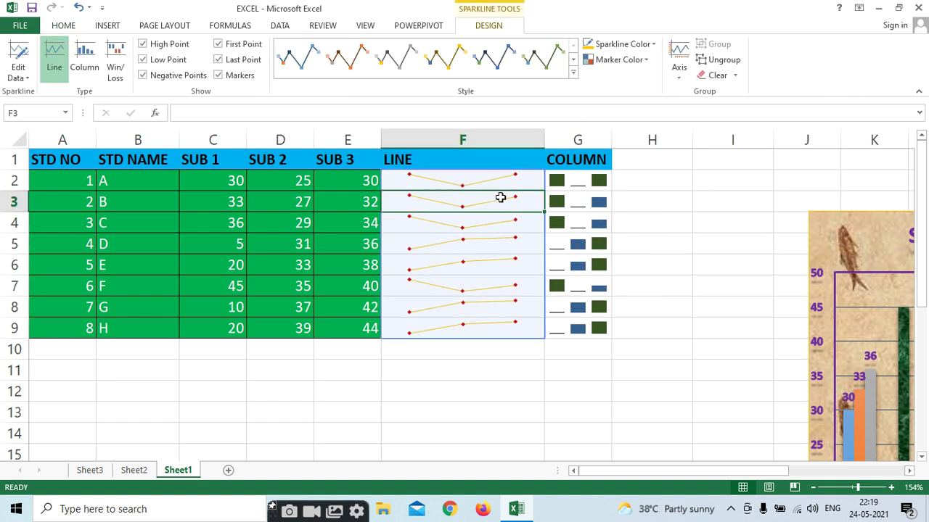
click(650, 44)
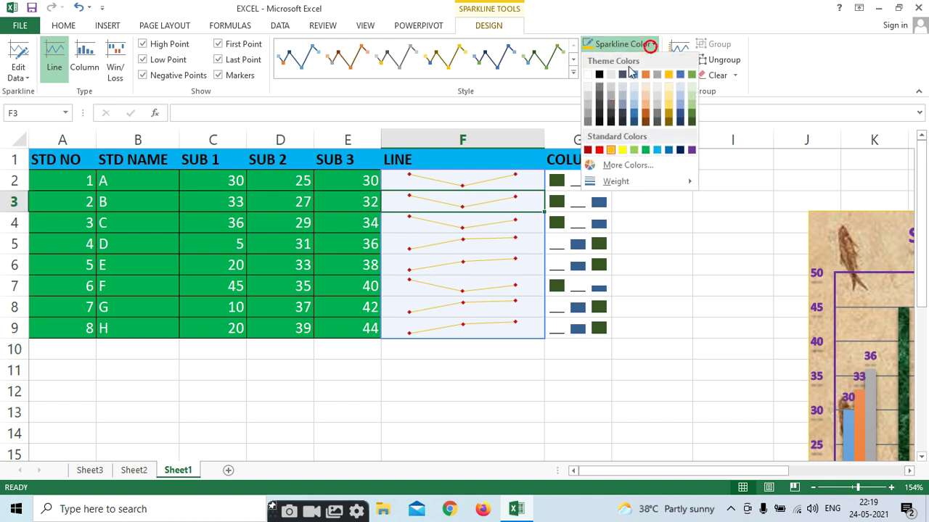
click(598, 149)
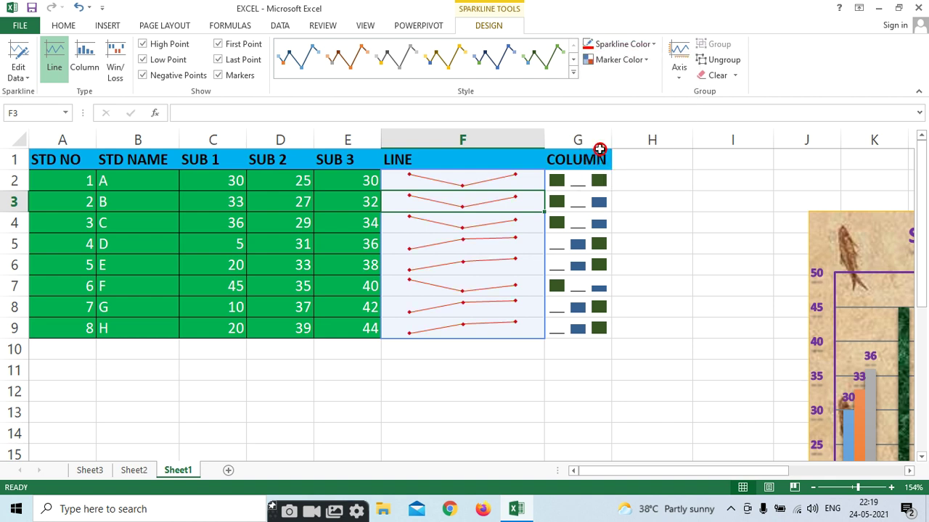
click(477, 226)
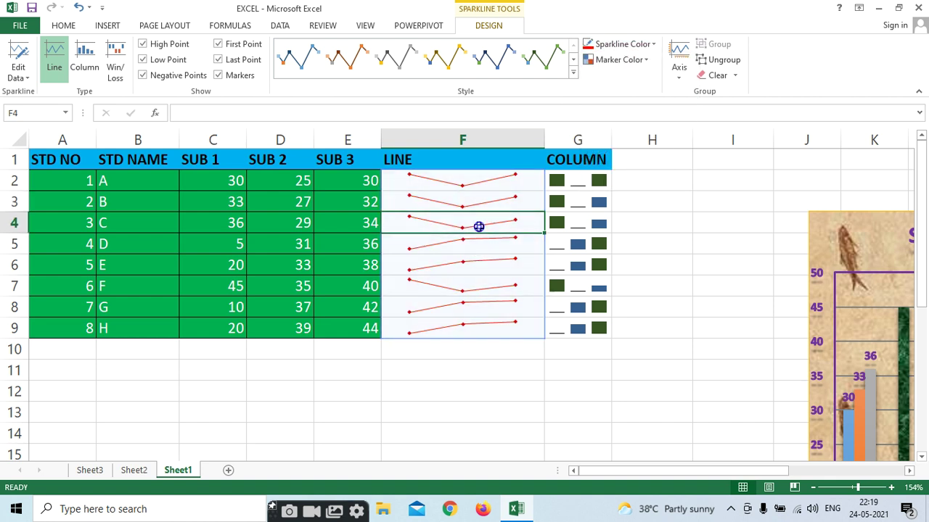
click(653, 44)
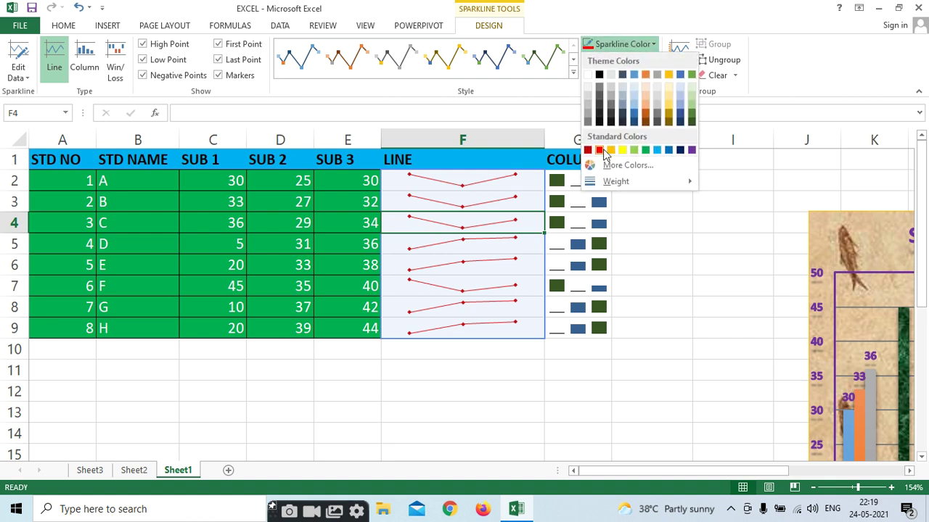
click(645, 150)
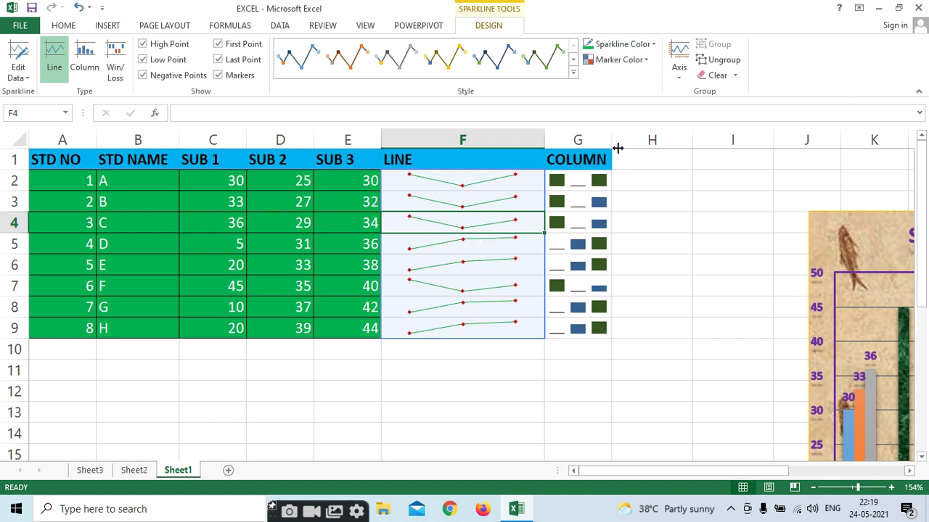
Step: Apply the preset style with a black line and blue markers to the line sparklines in F2:F9
click(502, 182)
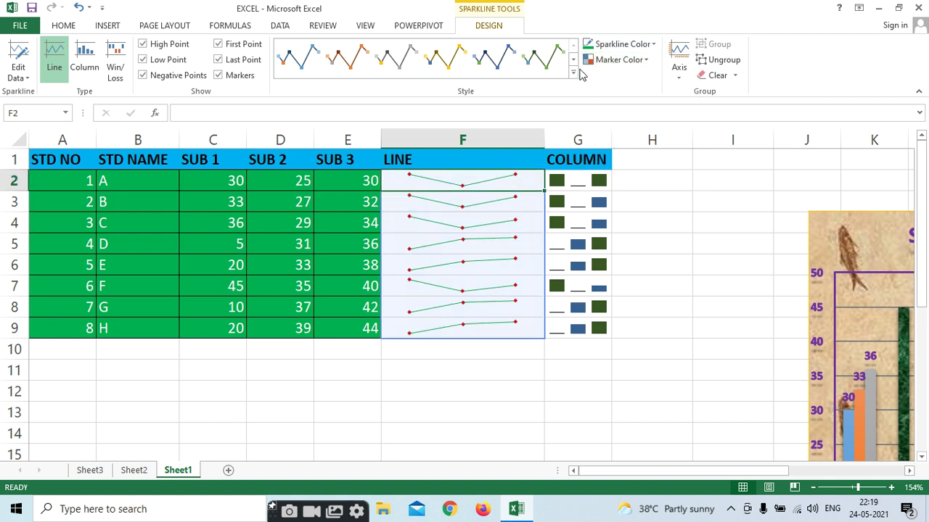
click(578, 72)
click(445, 219)
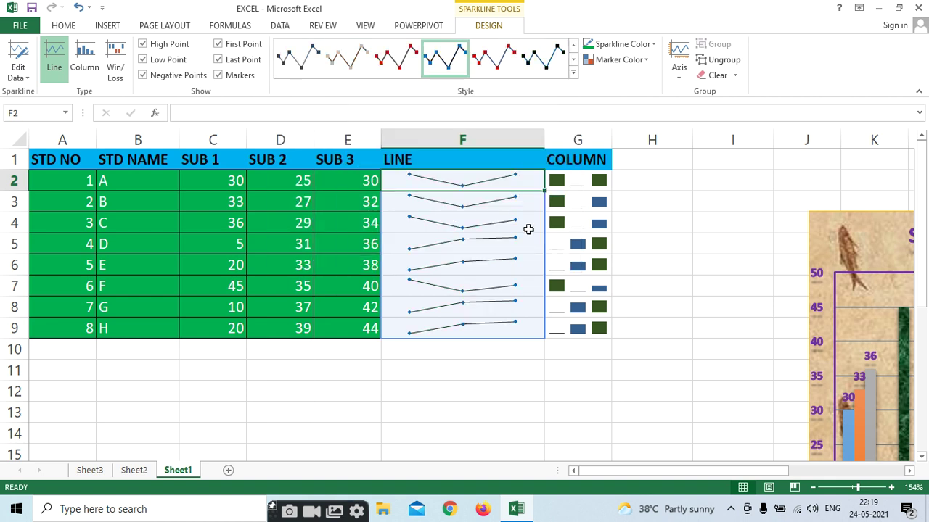
double_click(476, 204)
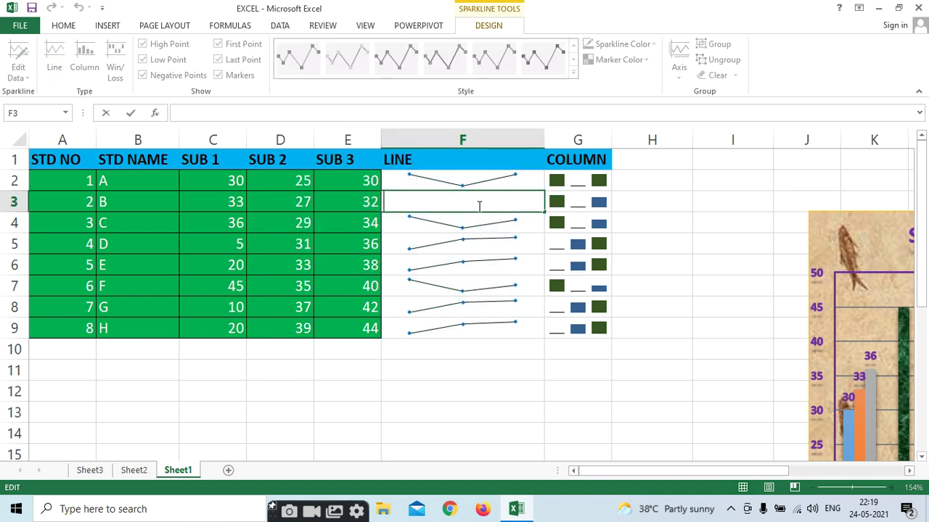
click(485, 281)
click(698, 266)
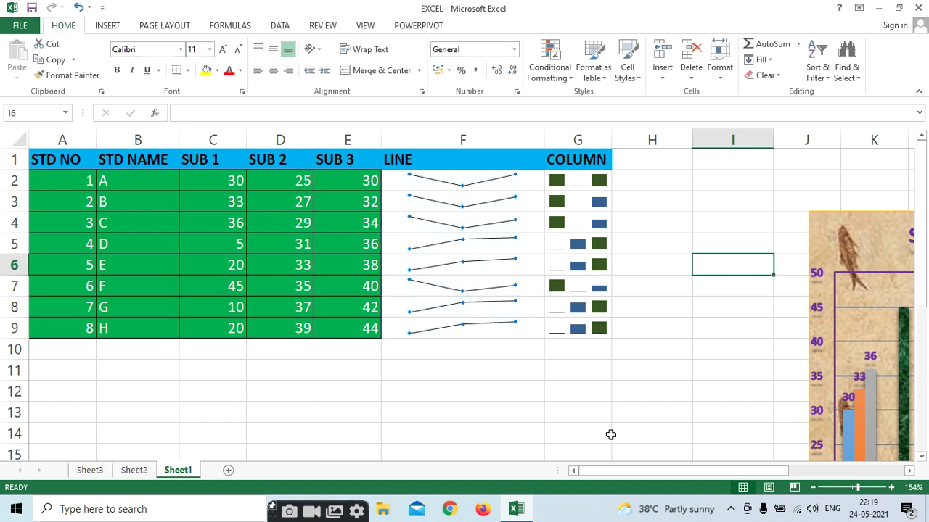
Step: Change the line sparklines in F2:F9 to the Column type and back to the Line type
click(610, 433)
double_click(494, 226)
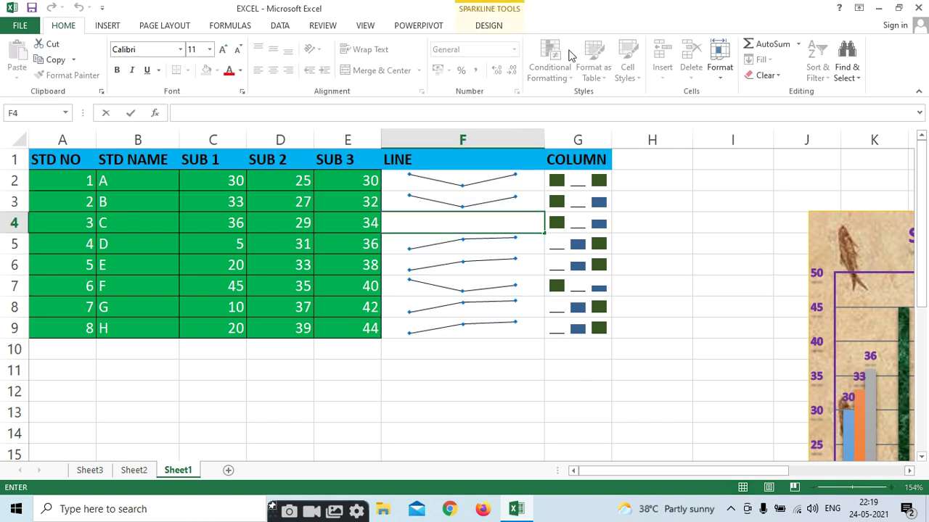
click(677, 309)
click(446, 223)
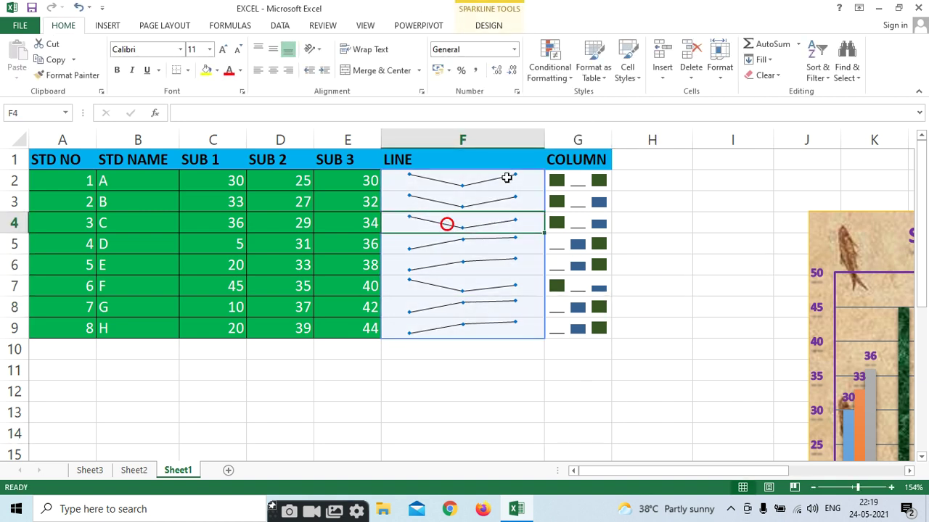
click(492, 26)
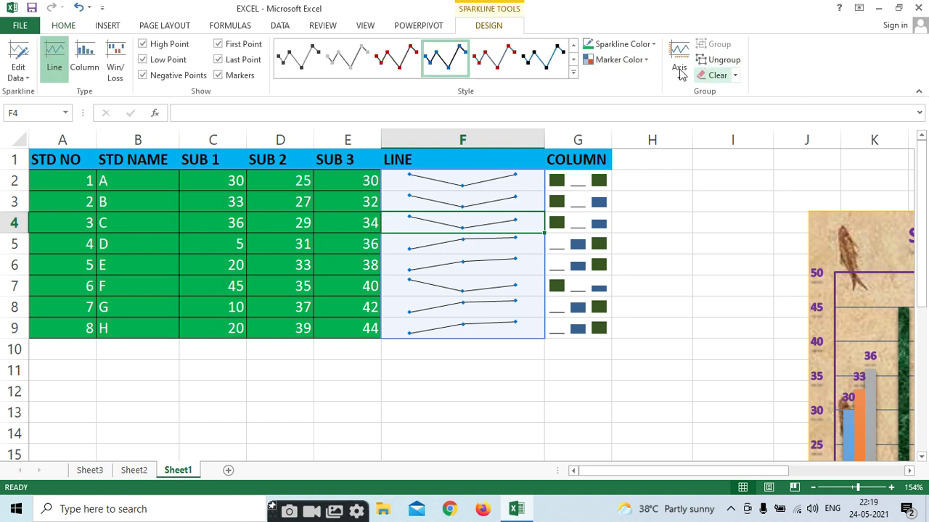
click(84, 64)
click(13, 77)
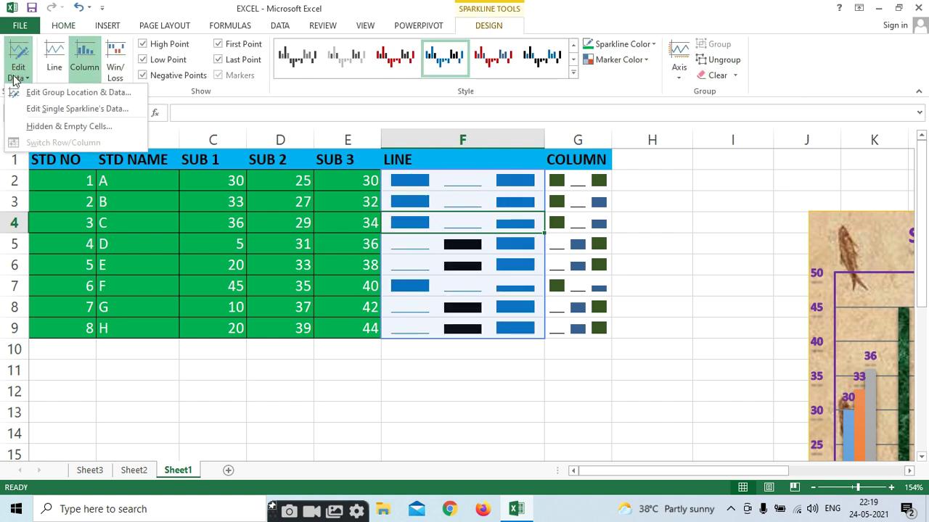
click(506, 426)
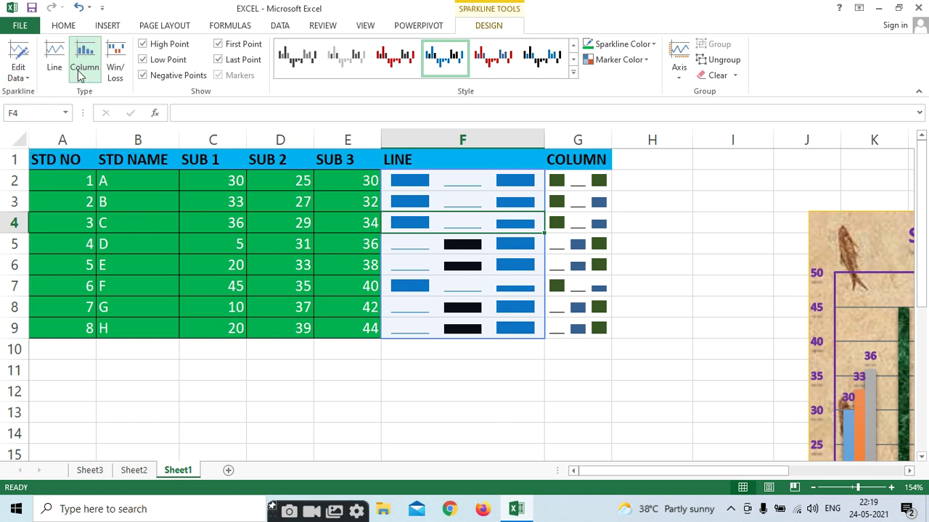
click(54, 58)
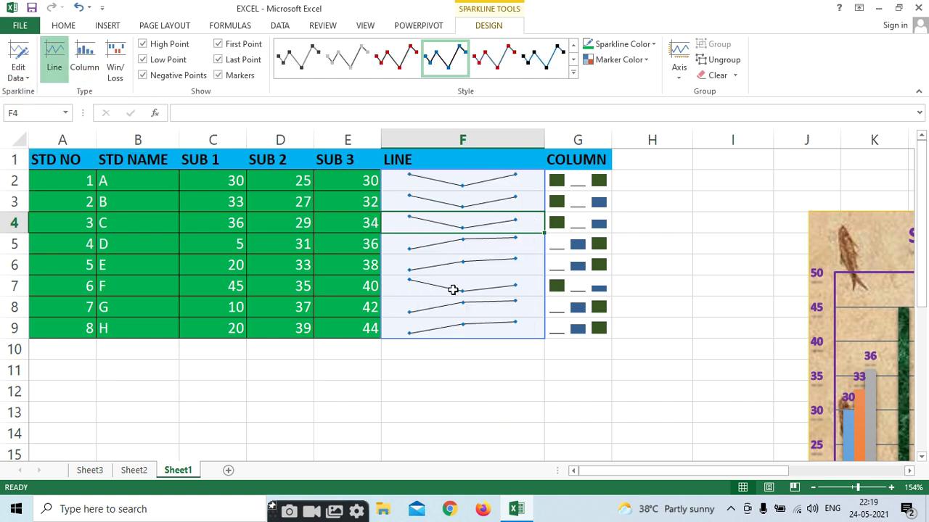
click(452, 289)
click(648, 251)
click(591, 185)
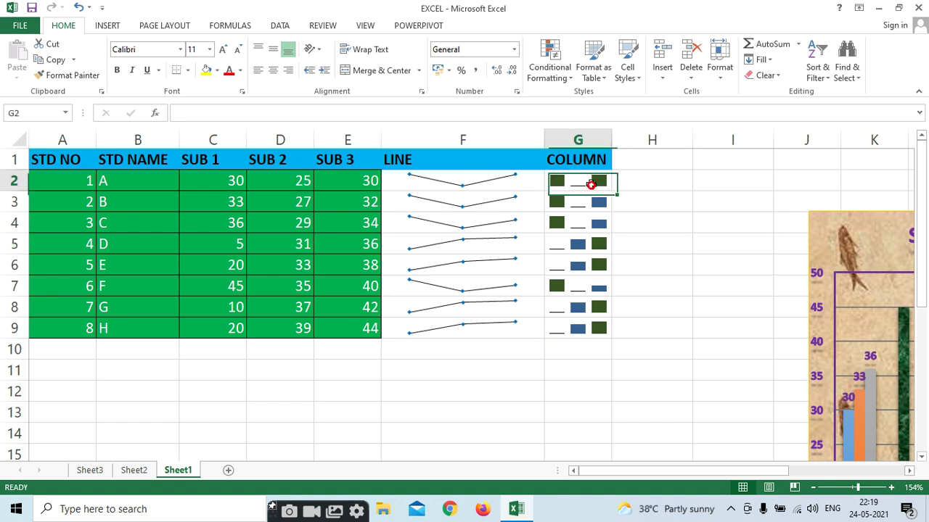
click(457, 183)
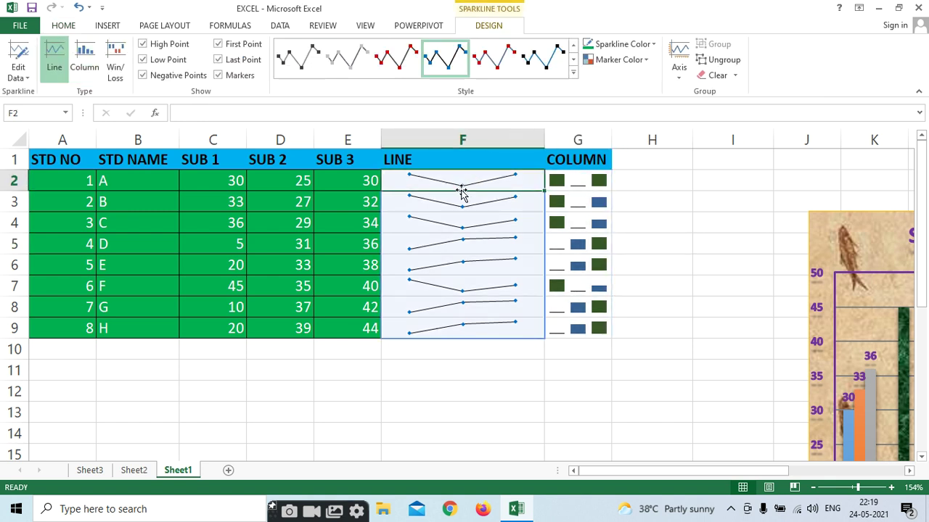
click(463, 246)
click(457, 389)
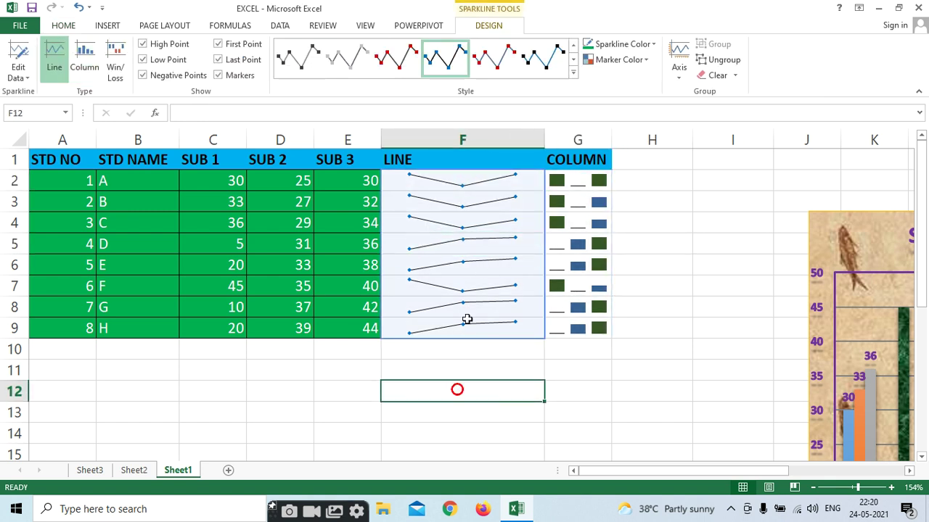
click(476, 263)
key(BackSpace)
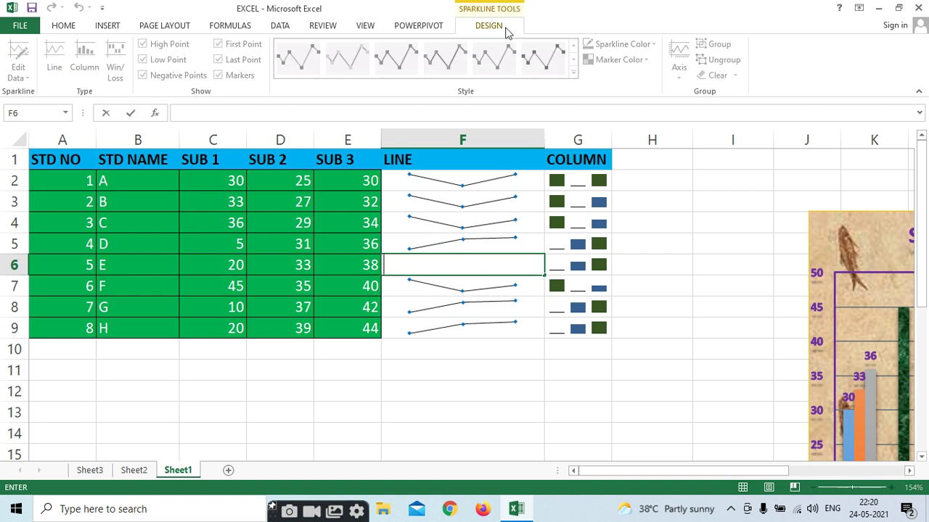
click(678, 301)
click(470, 202)
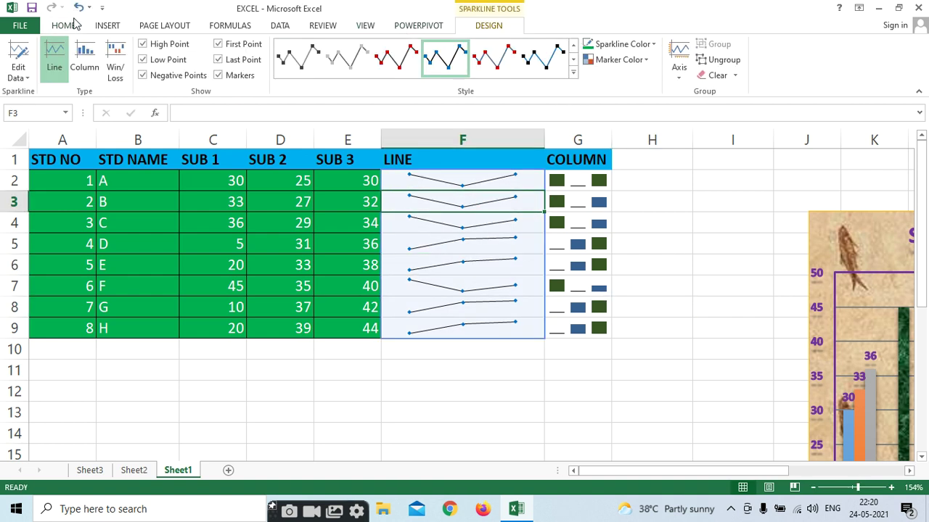
click(107, 27)
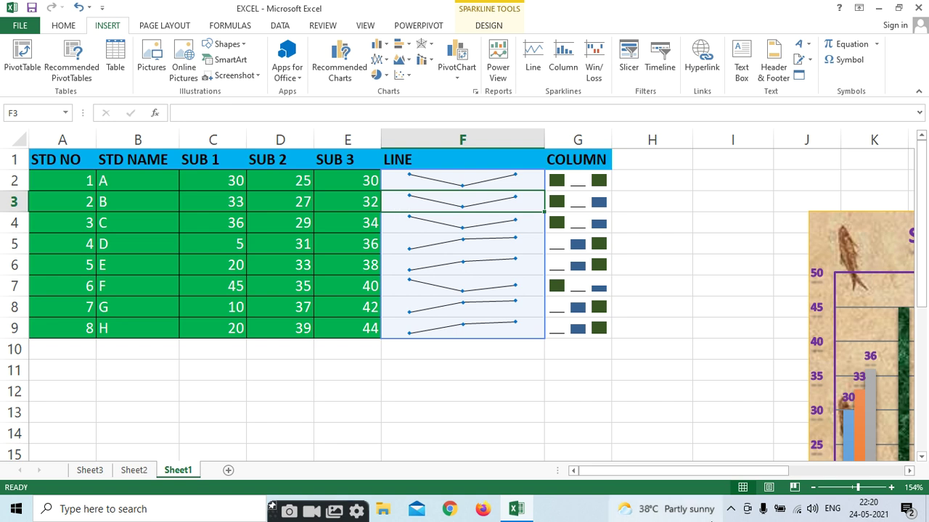
click(730, 508)
click(702, 482)
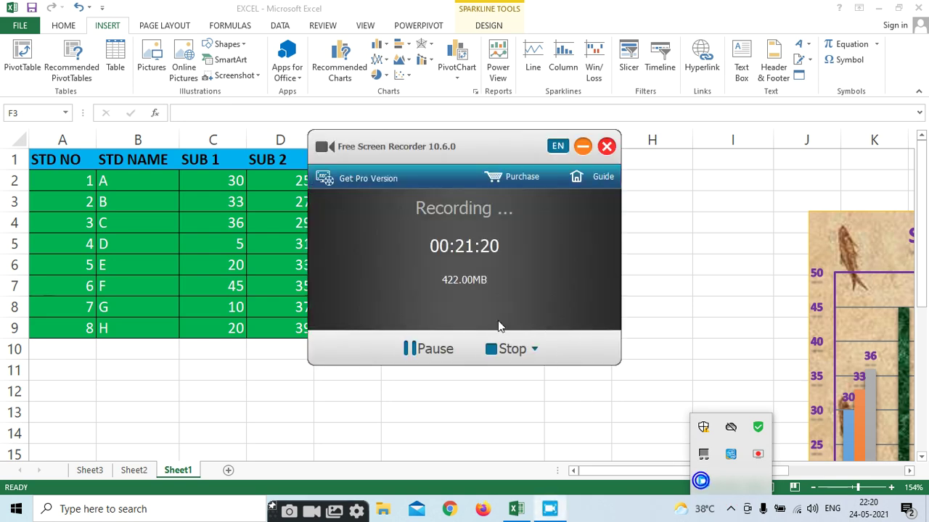